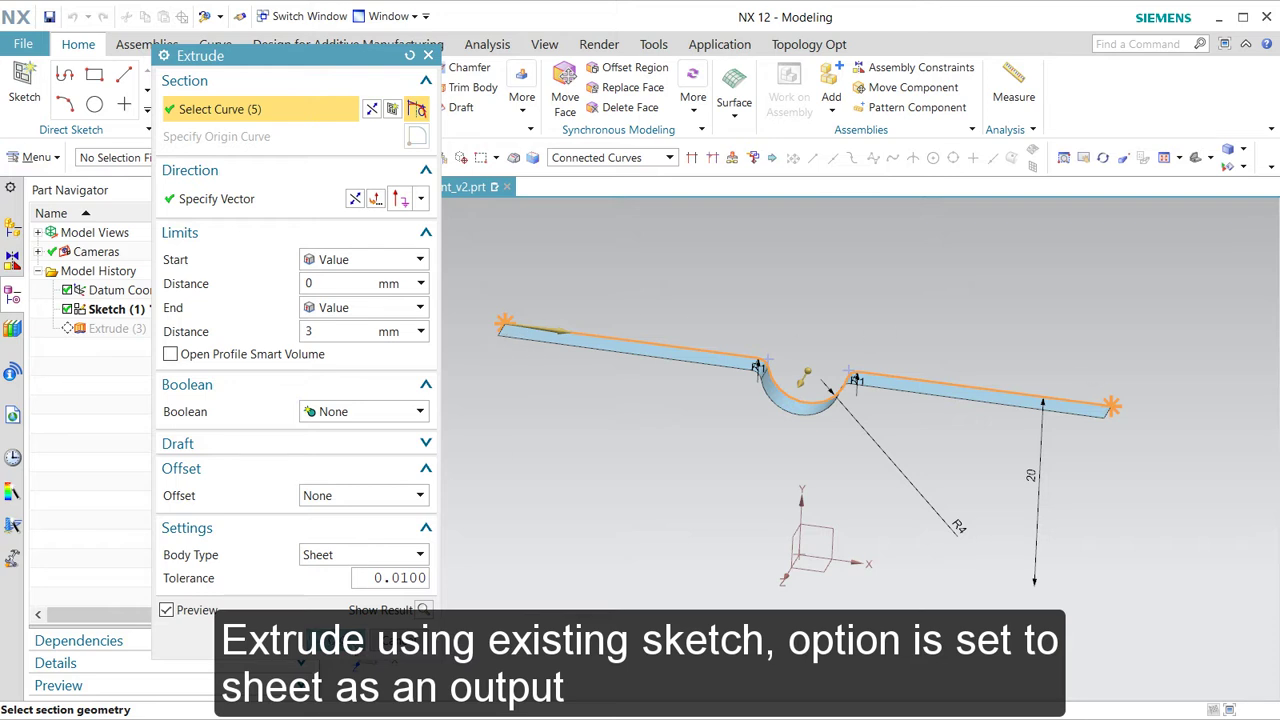
Accept the extrusion to create the 3 mm sheet body from the sketch
middle_click(522, 296)
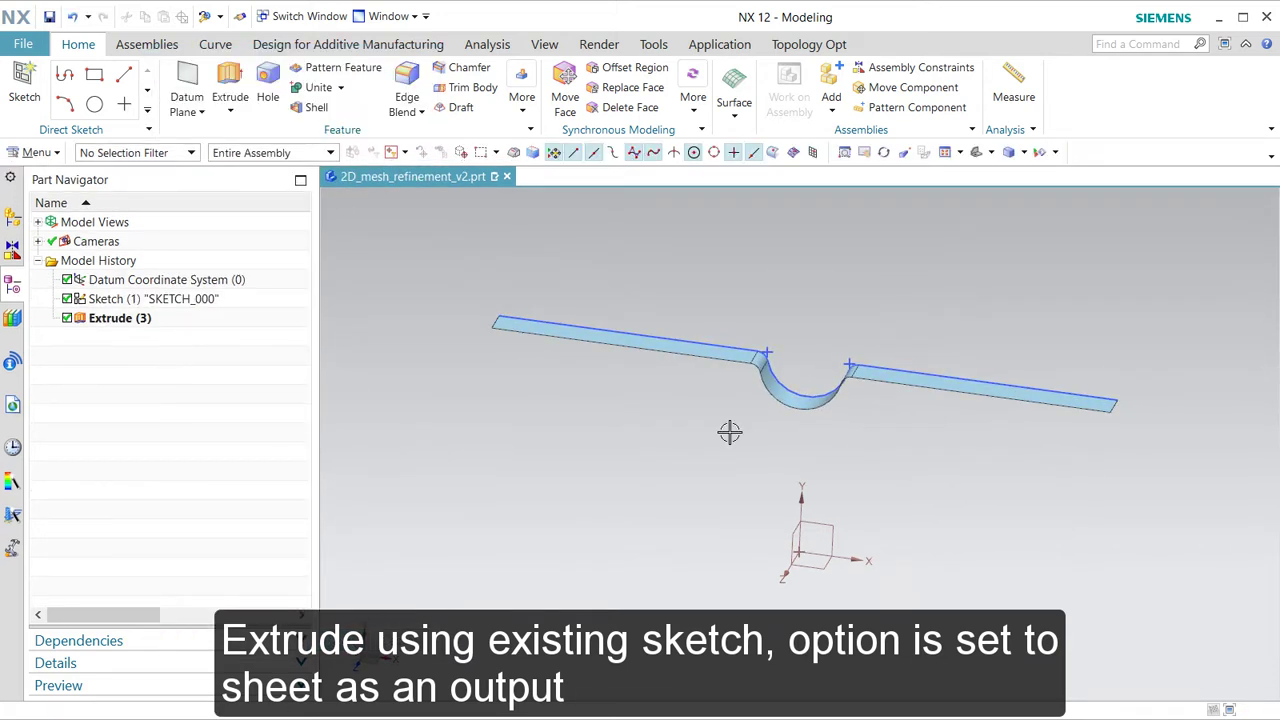
scroll(666, 417, down, 3)
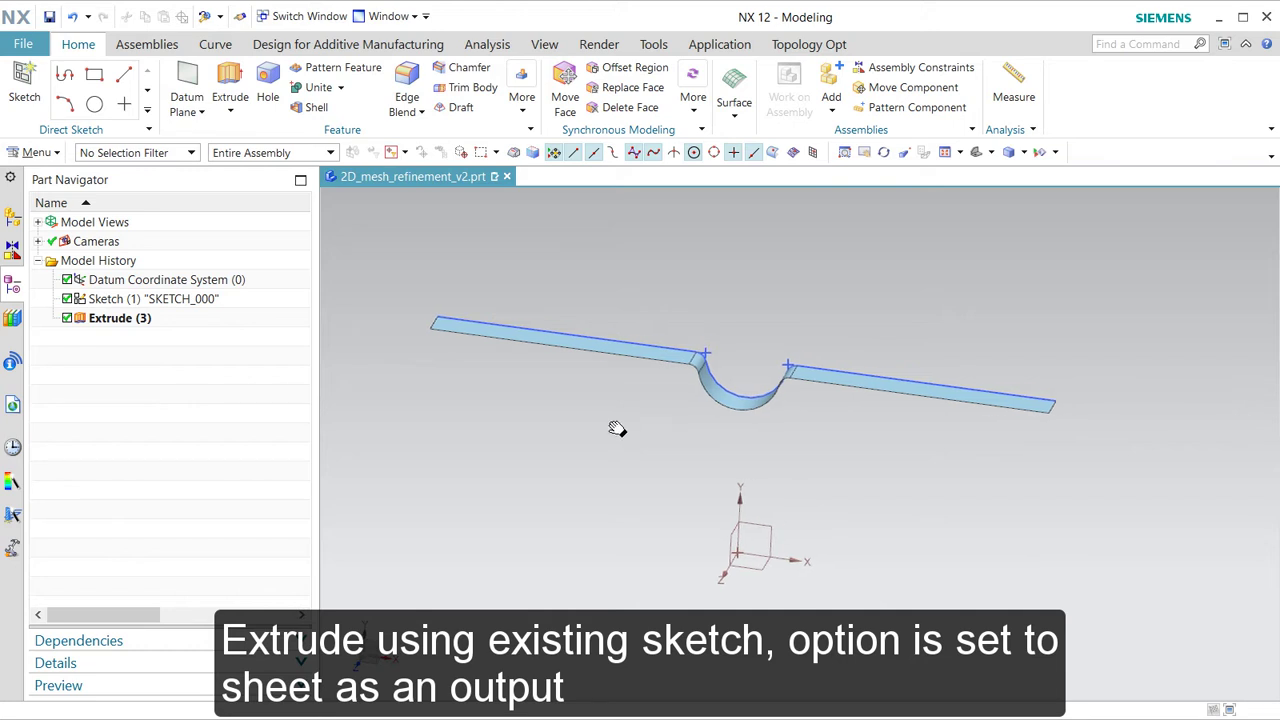
scroll(624, 415, up, 4)
scroll(624, 415, down, 1)
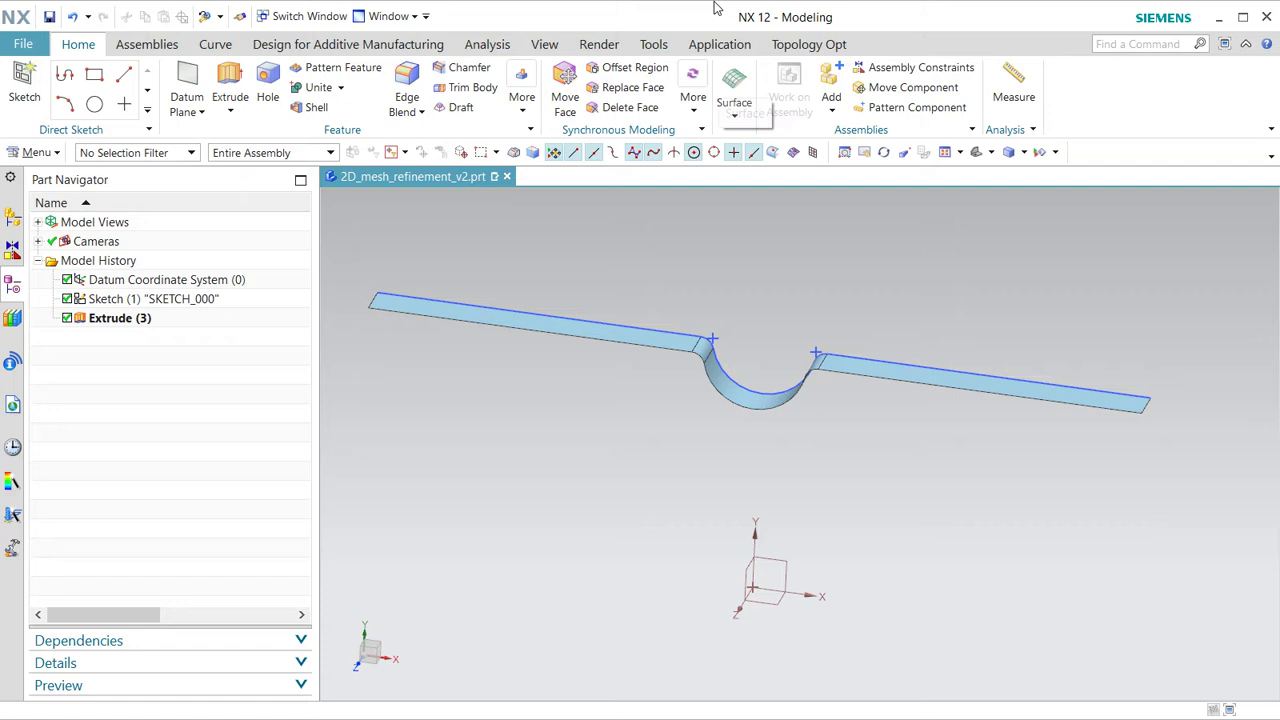
click(712, 47)
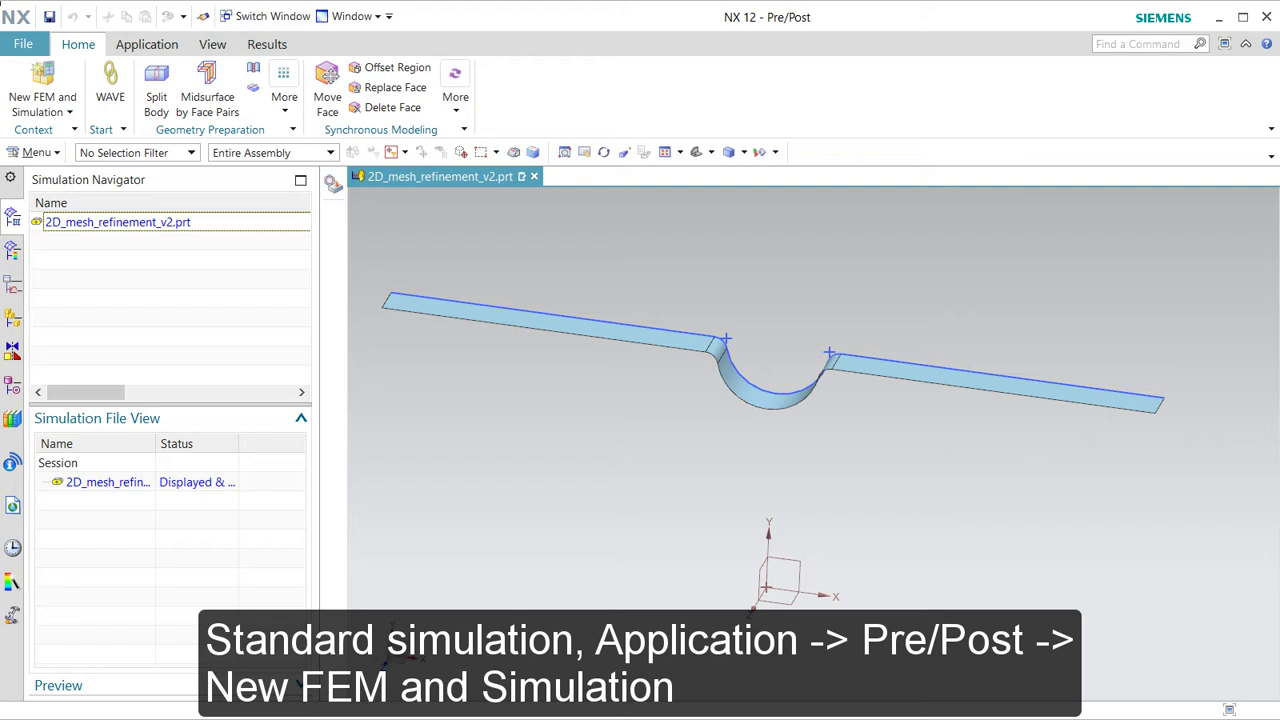
Create the fem1 and sim1 files with the default NX Nastran Structural settings
click(42, 93)
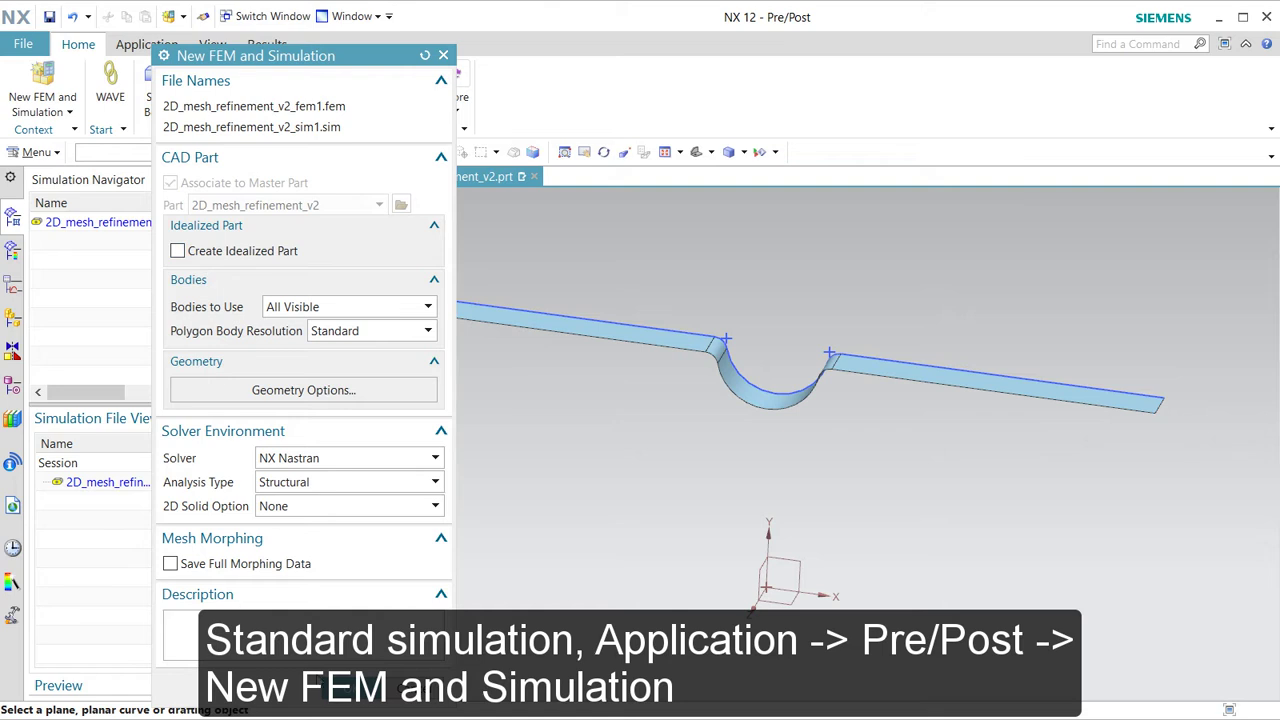
click(345, 690)
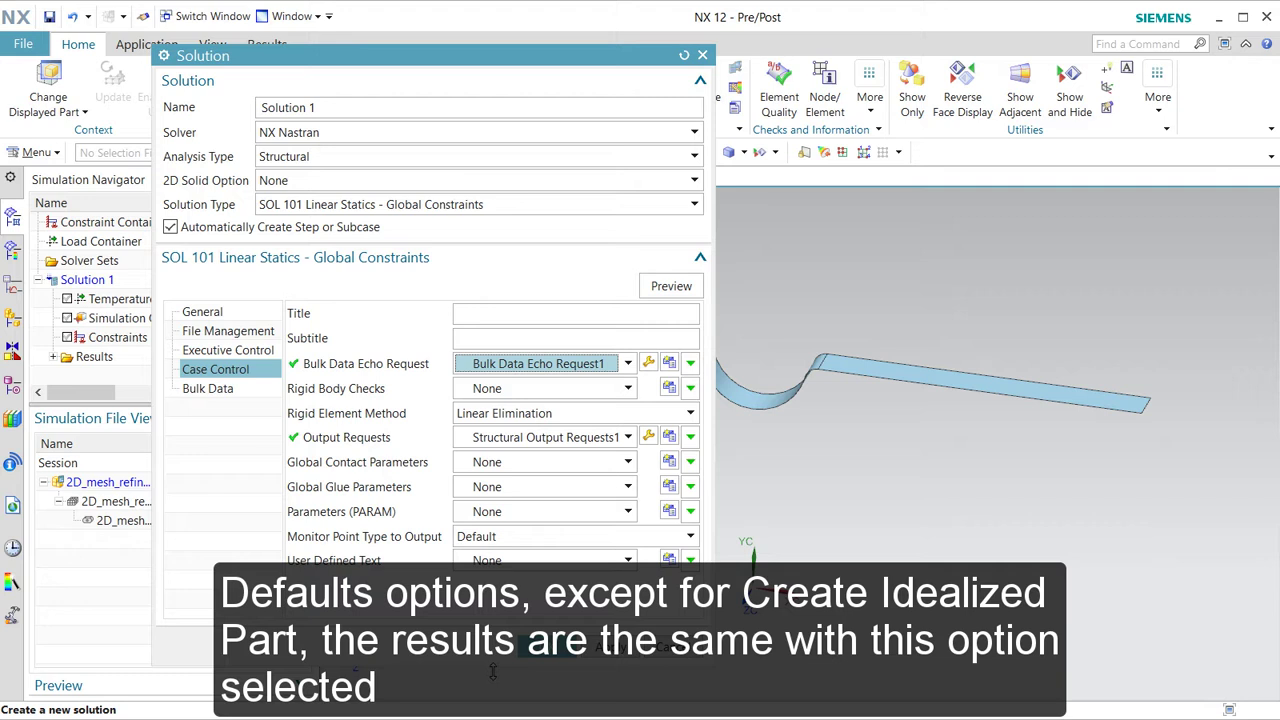
Accept Solution 1 as SOL 101 Linear Statics and make 2D_mesh_refinement_v2_fem1 the work part
click(532, 646)
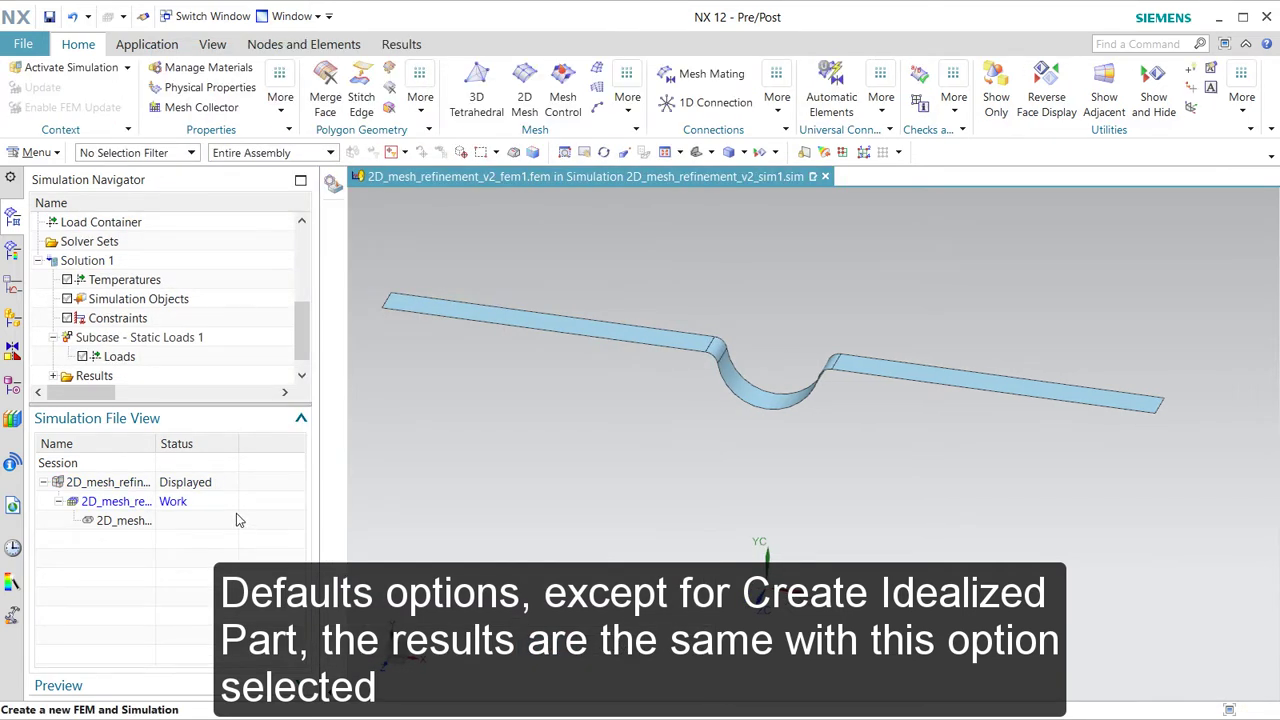
double_click(148, 513)
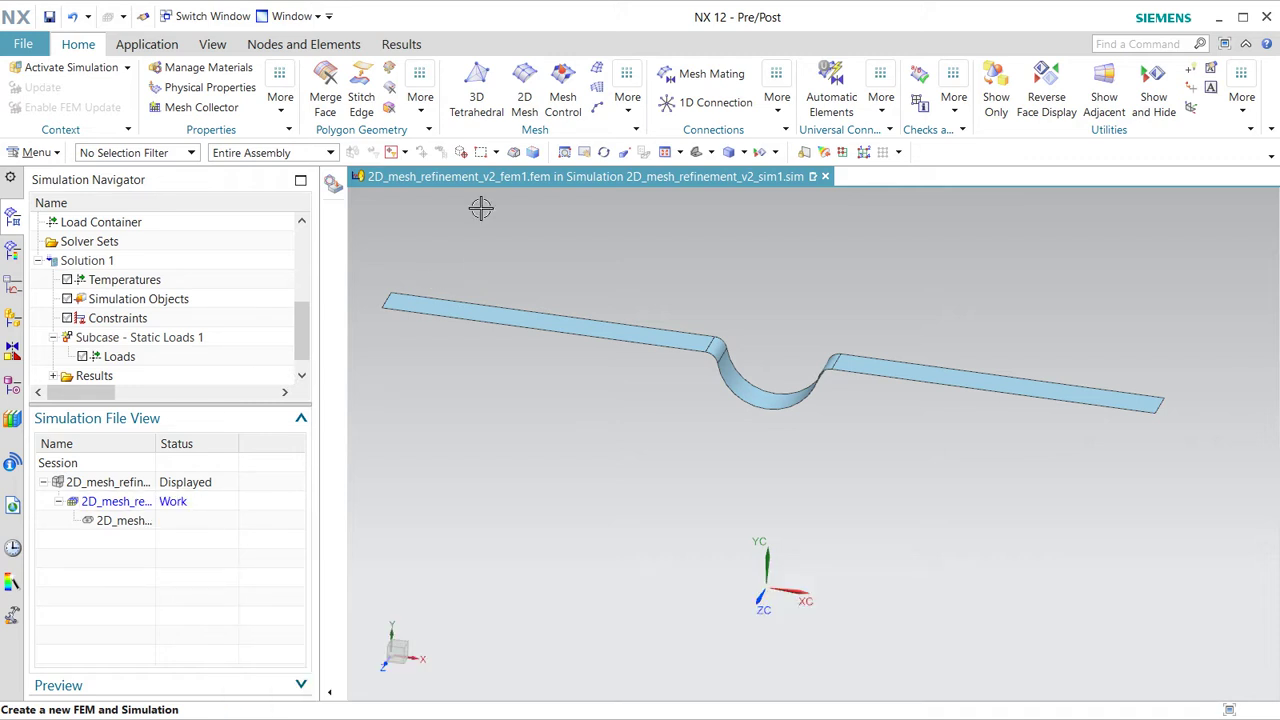
Mesh all six sheet faces with 1.9 mm CQUAD4 Paver elements and inspect the result
click(522, 78)
drag(435, 68, 249, 59)
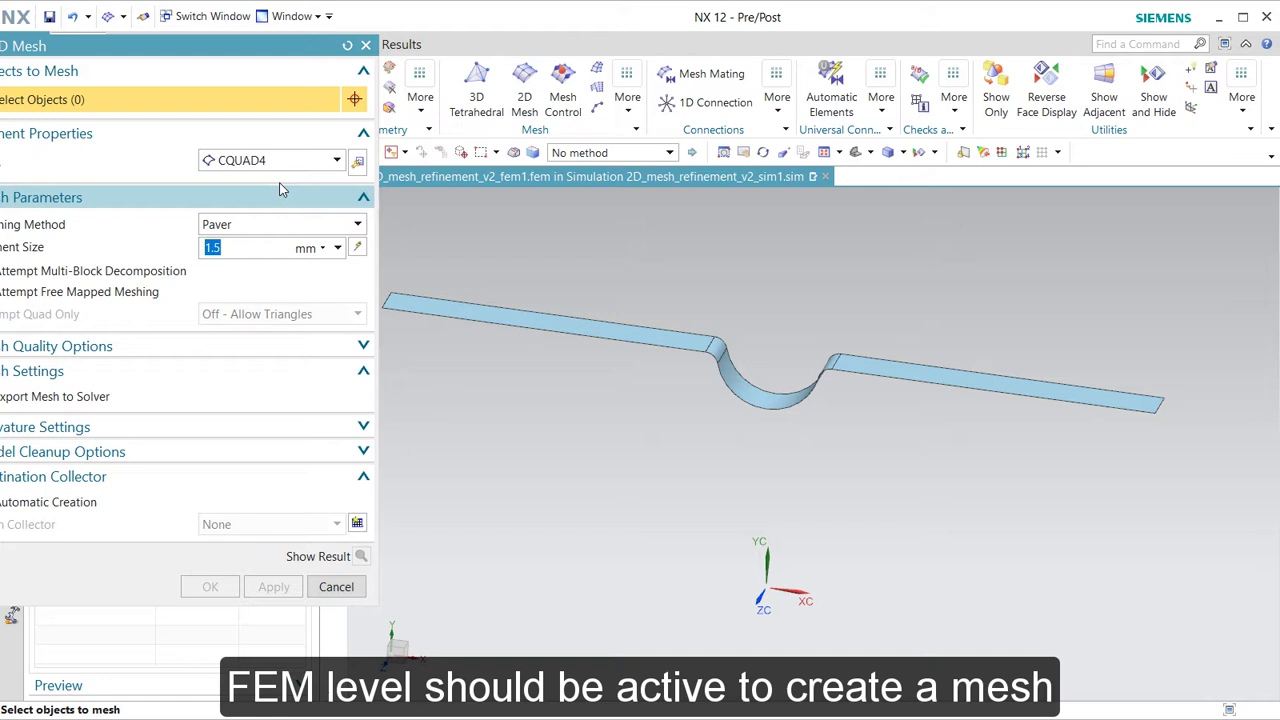
scroll(516, 366, down, 1)
drag(398, 285, 1047, 435)
text(1.9)
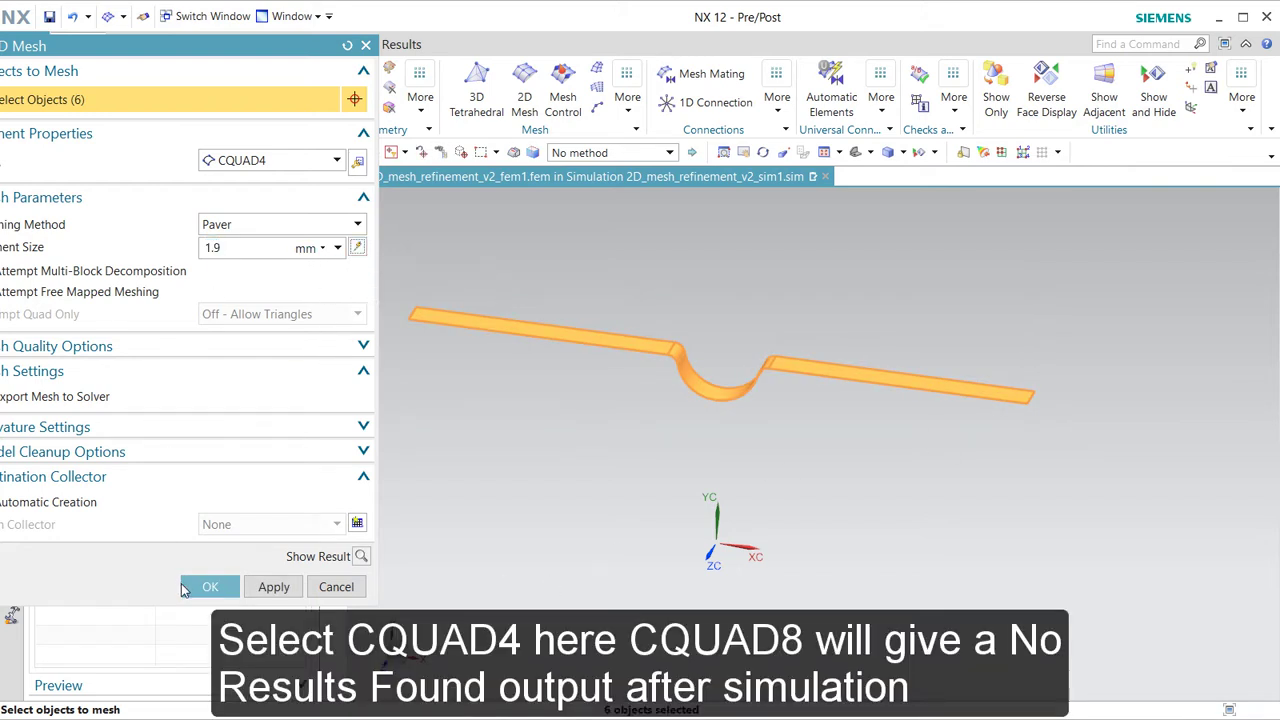
click(222, 591)
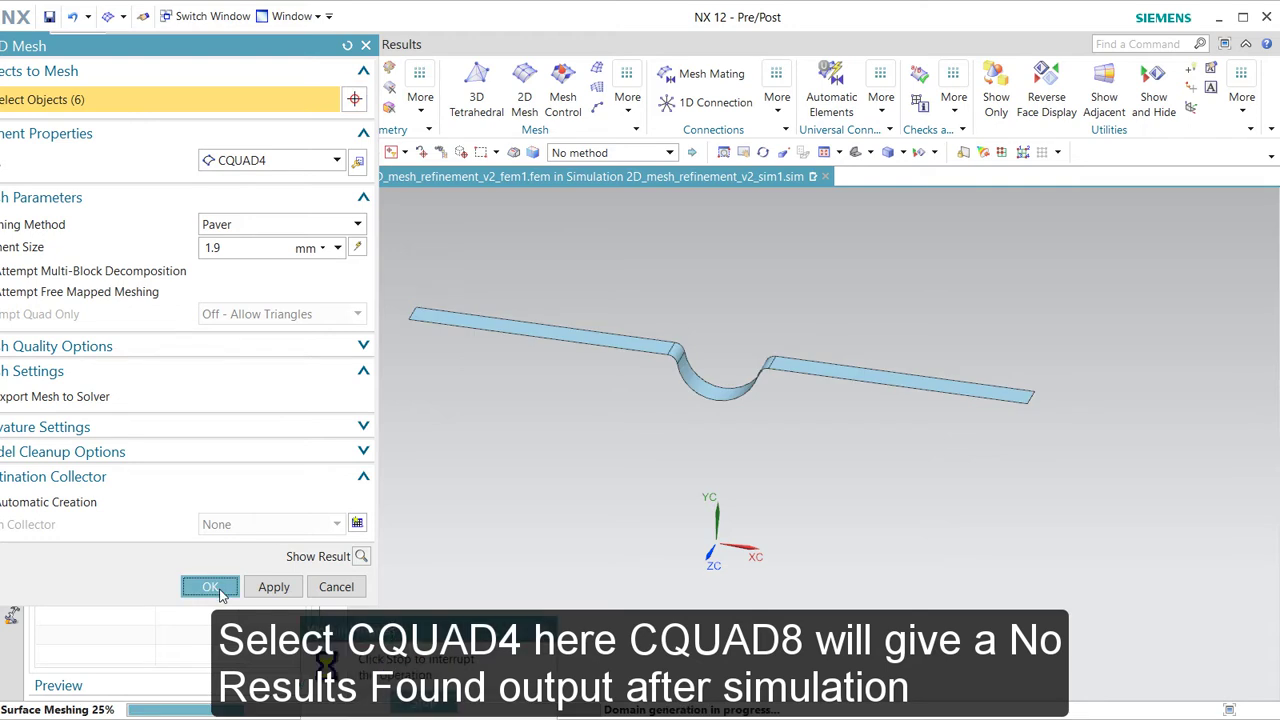
scroll(481, 446, down, 2)
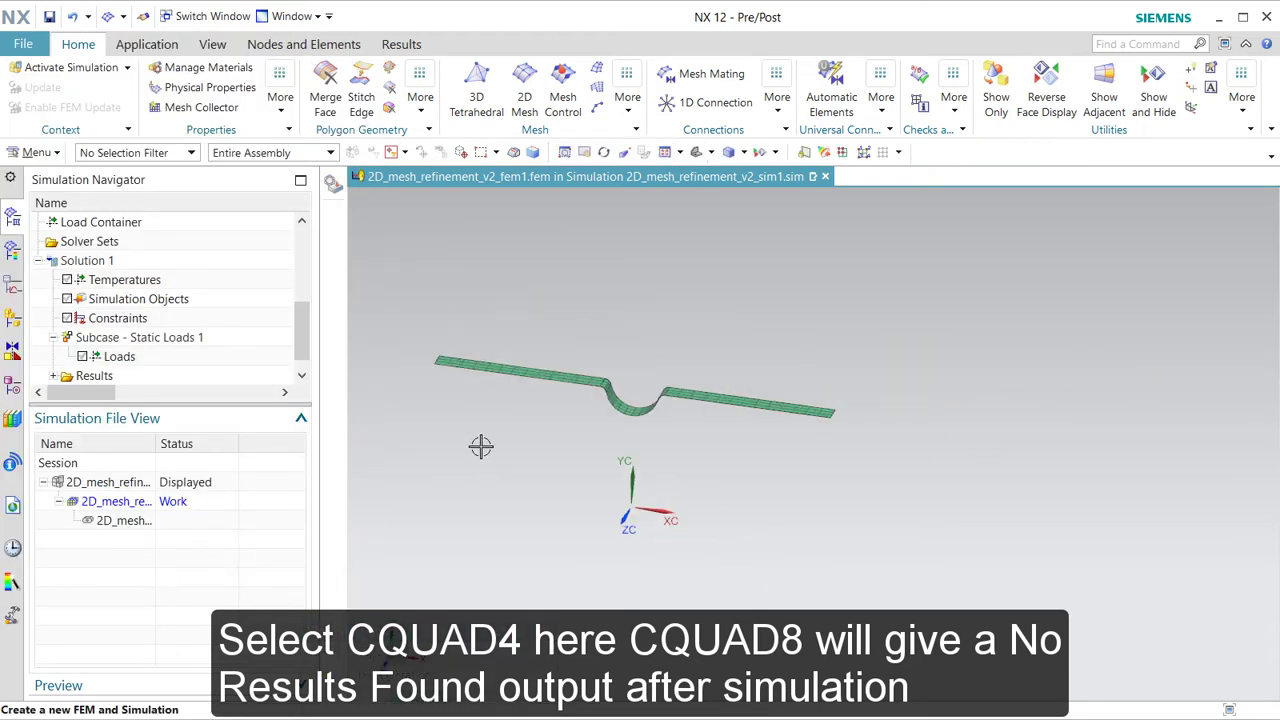
middle_drag(671, 443, 690, 505)
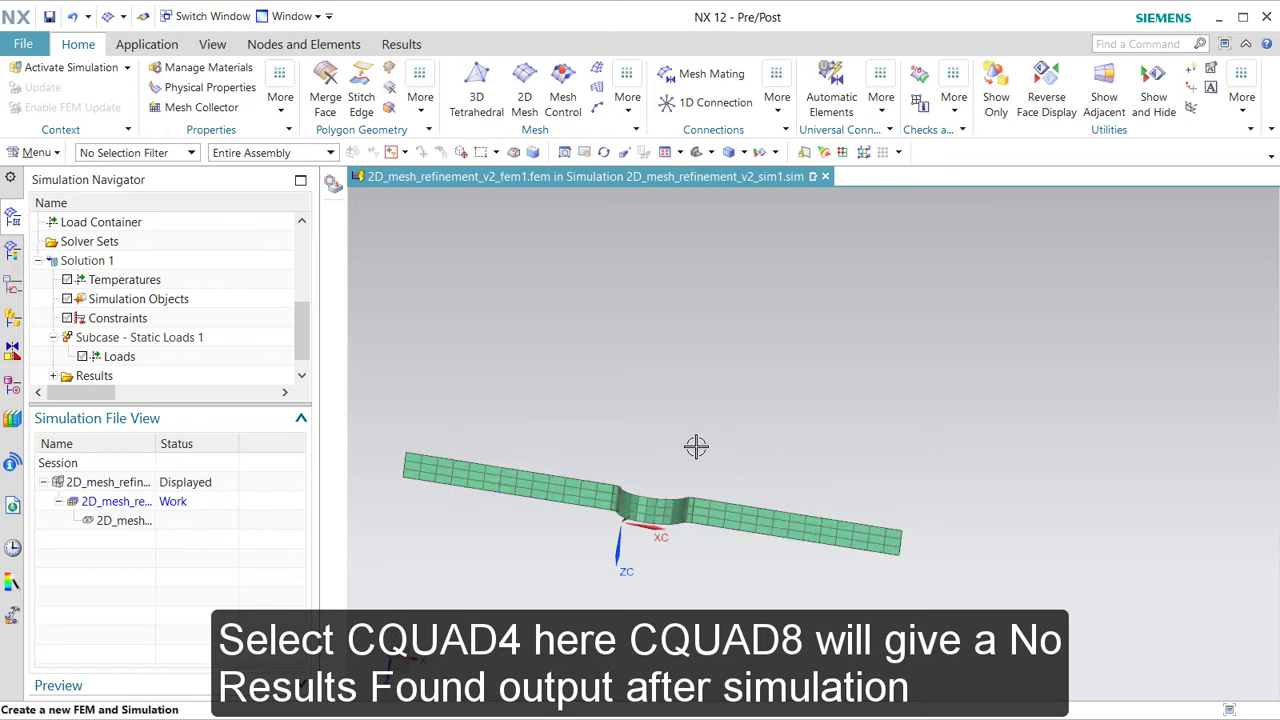
shift+middle_drag(566, 563, 646, 471)
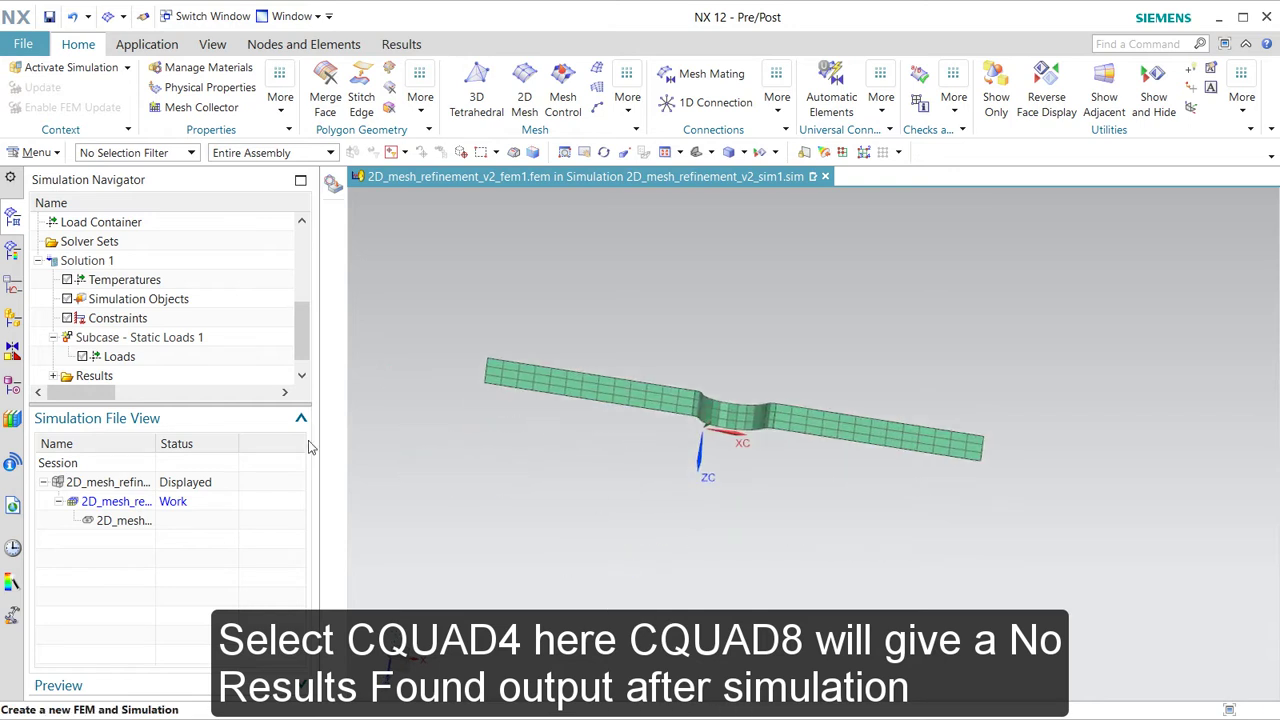
drag(302, 352, 303, 283)
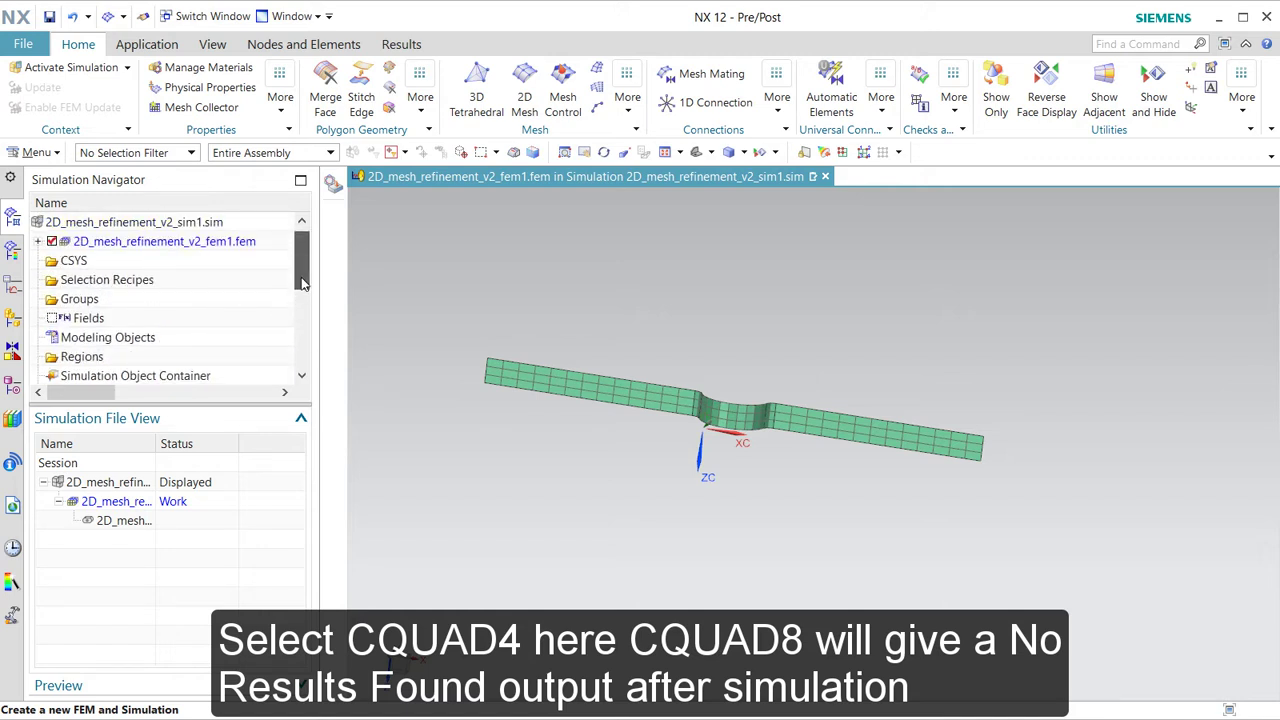
Set ThinShell(1)'s PSHELL1 property to Aluminum_2014 with 1 mm default thickness
click(38, 243)
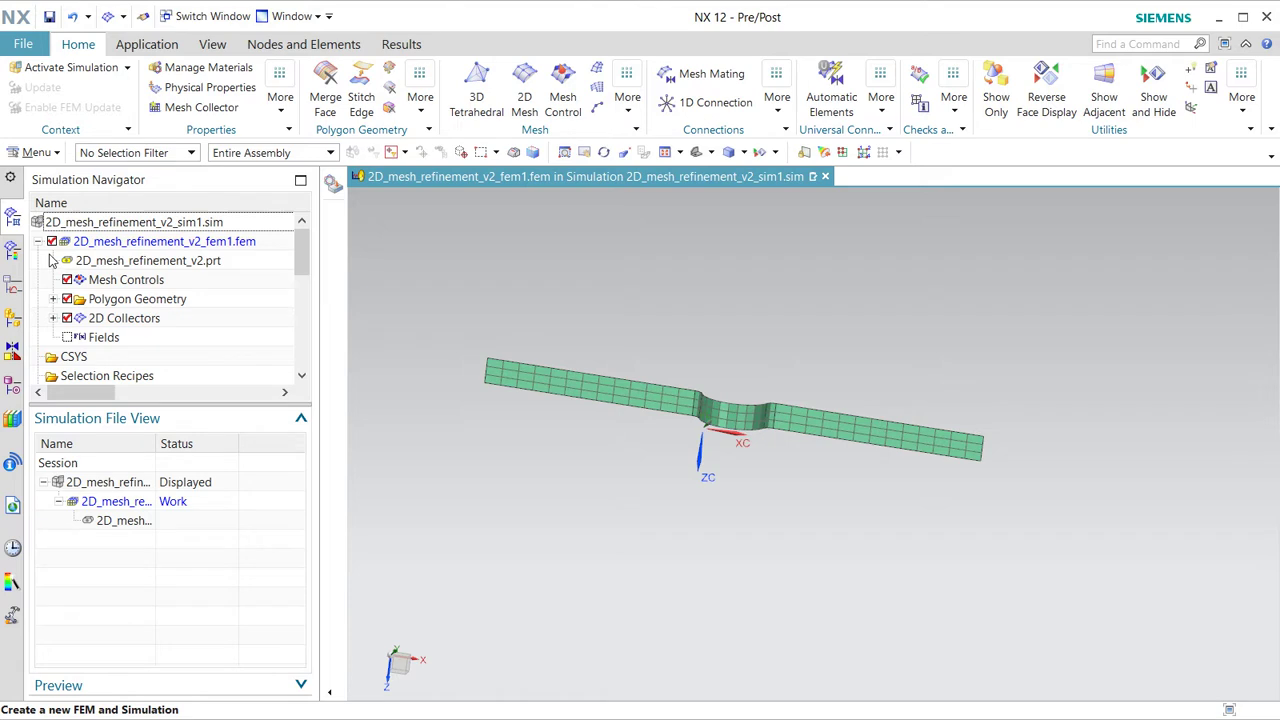
click(120, 243)
click(53, 318)
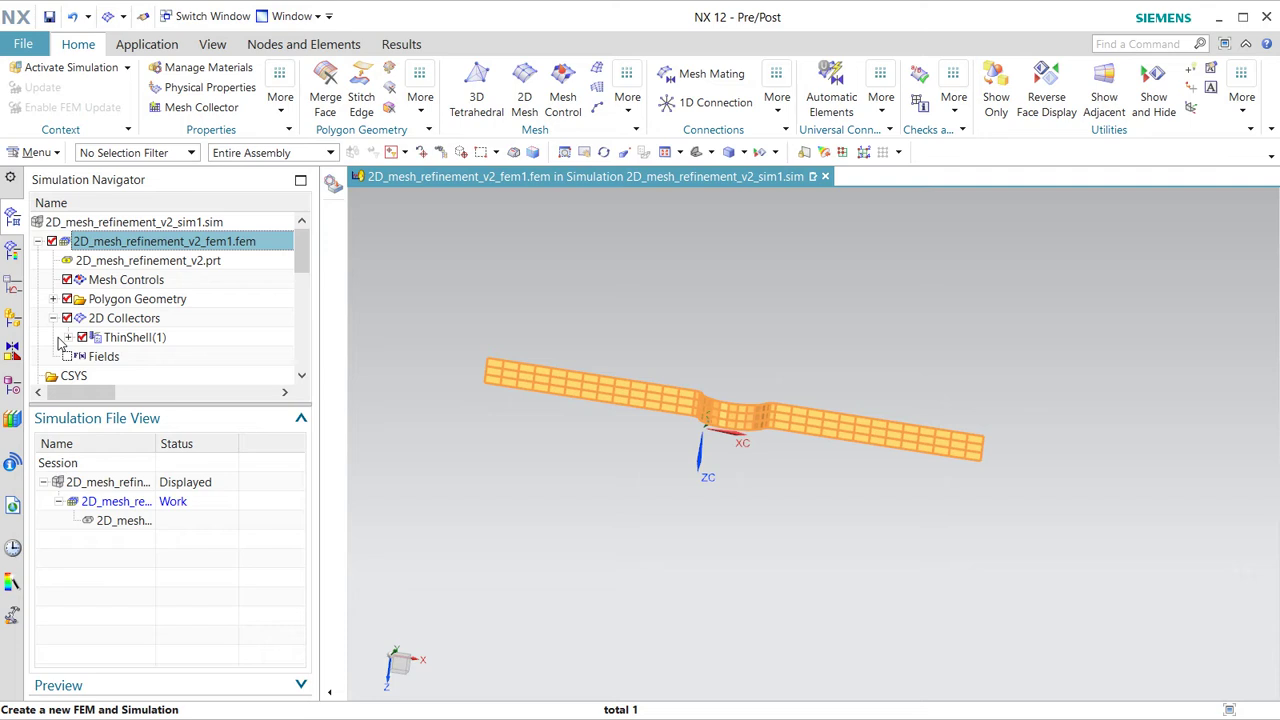
click(118, 340)
right_click(118, 340)
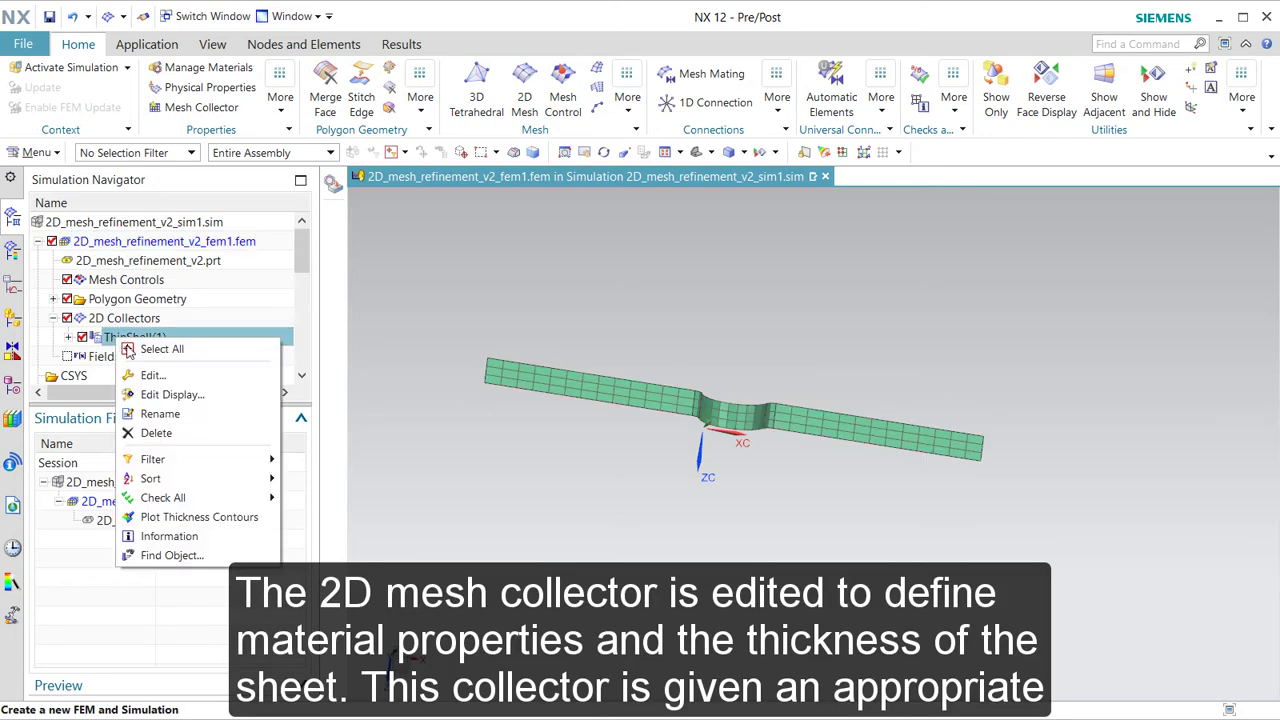
click(150, 376)
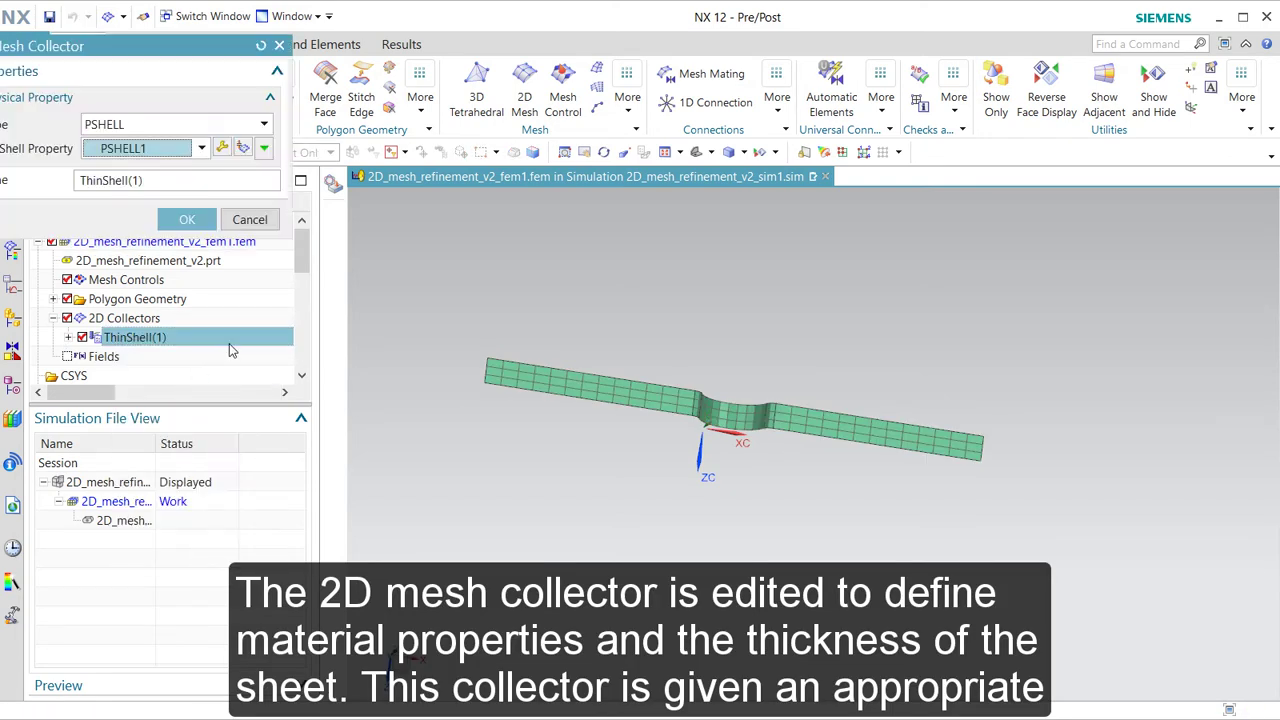
click(221, 148)
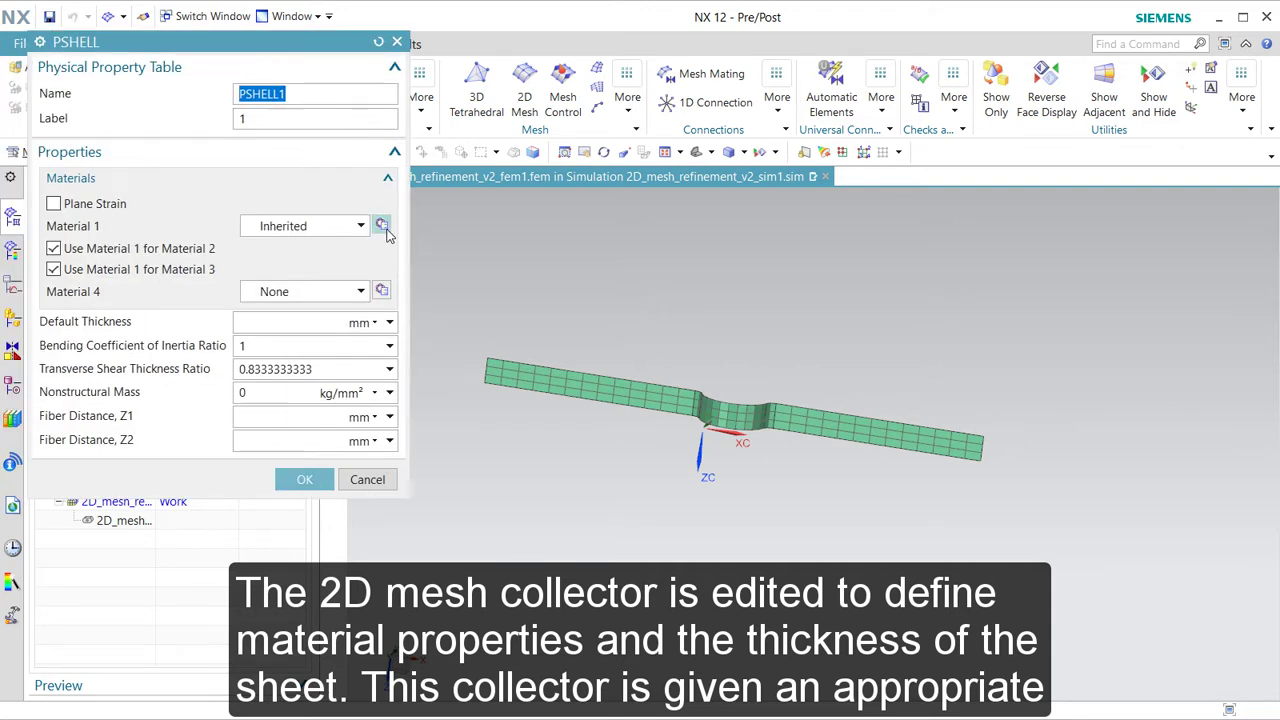
click(382, 226)
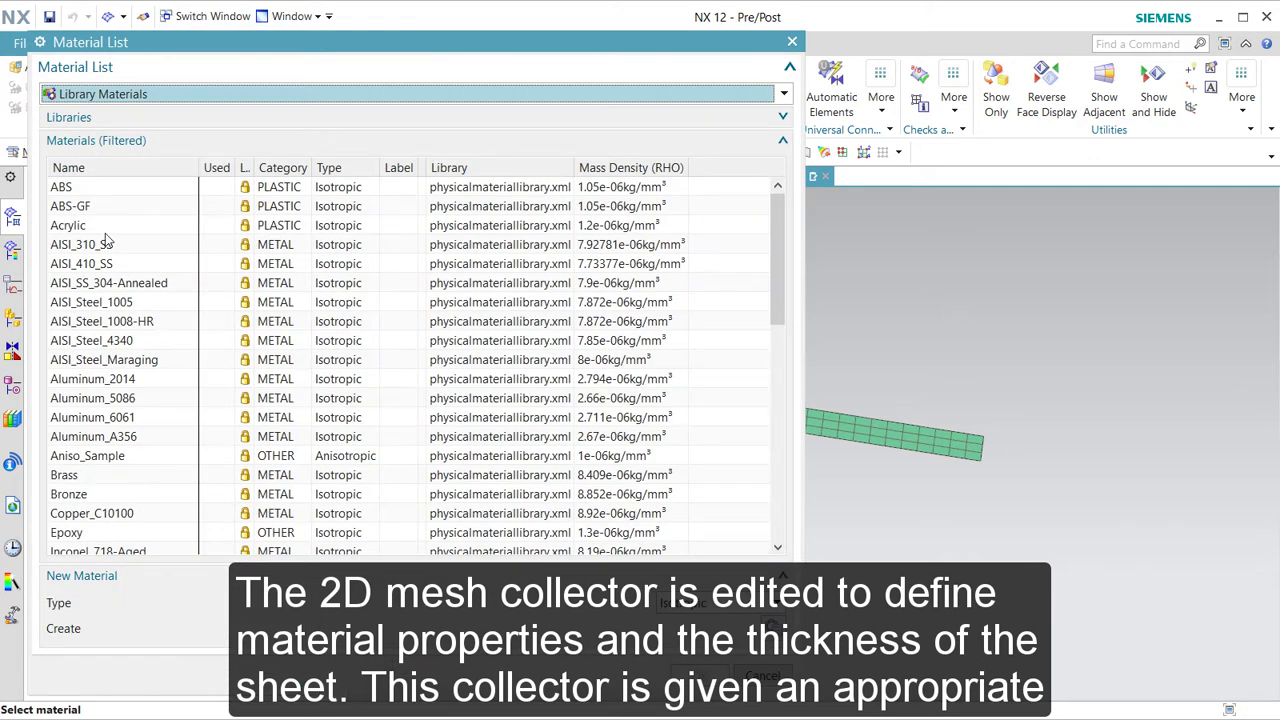
click(92, 380)
click(700, 675)
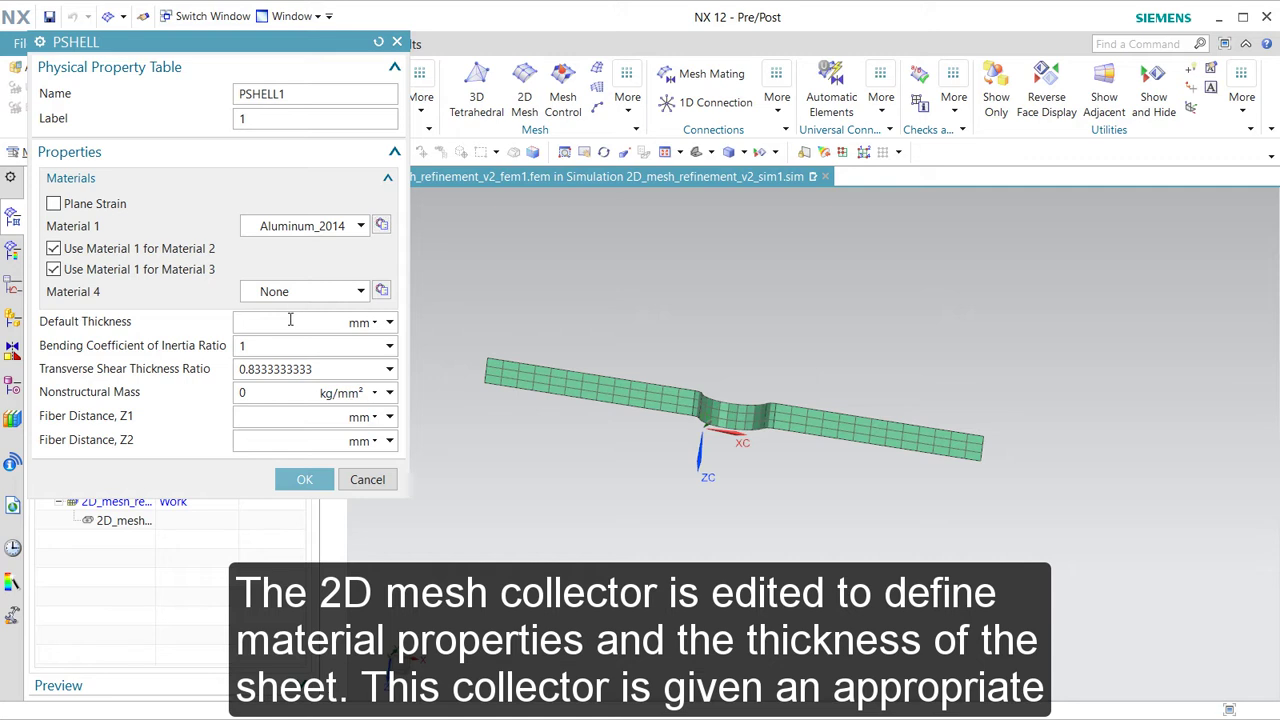
click(307, 481)
Rename the shell collector to AL2014_thk_1_mm and make the sim1 file the displayed part
click(305, 480)
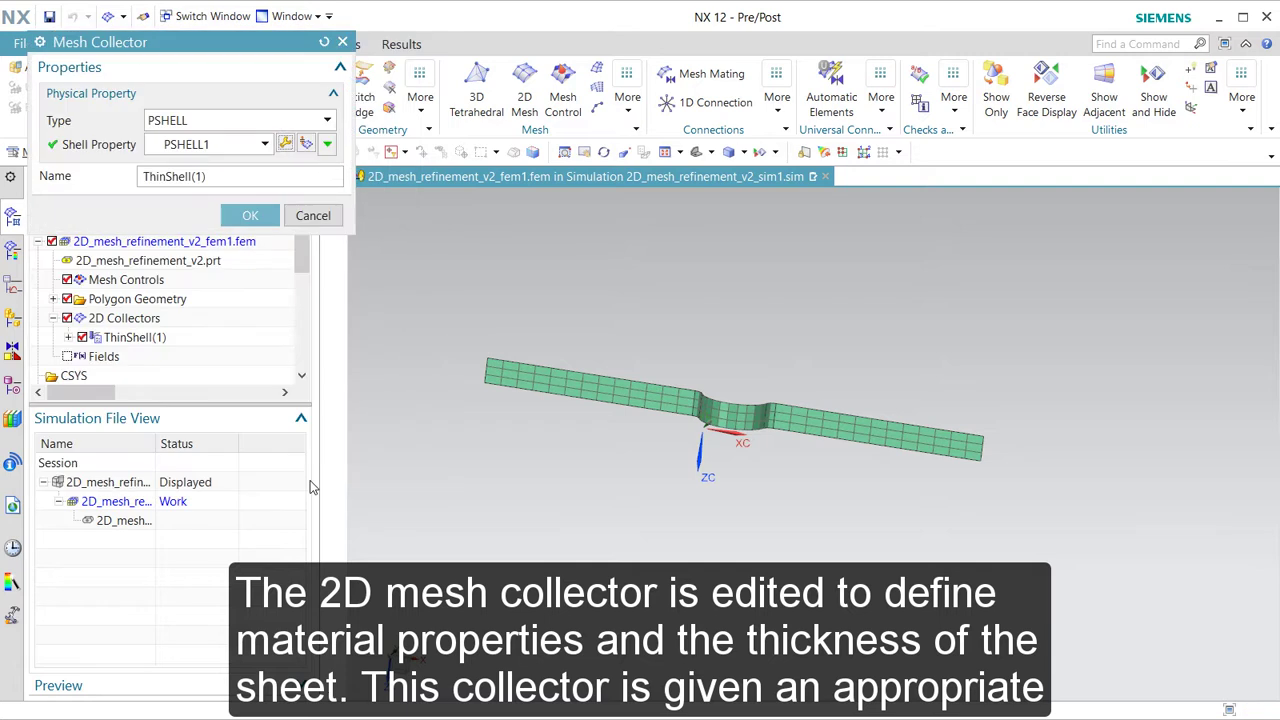
drag(256, 181, 100, 182)
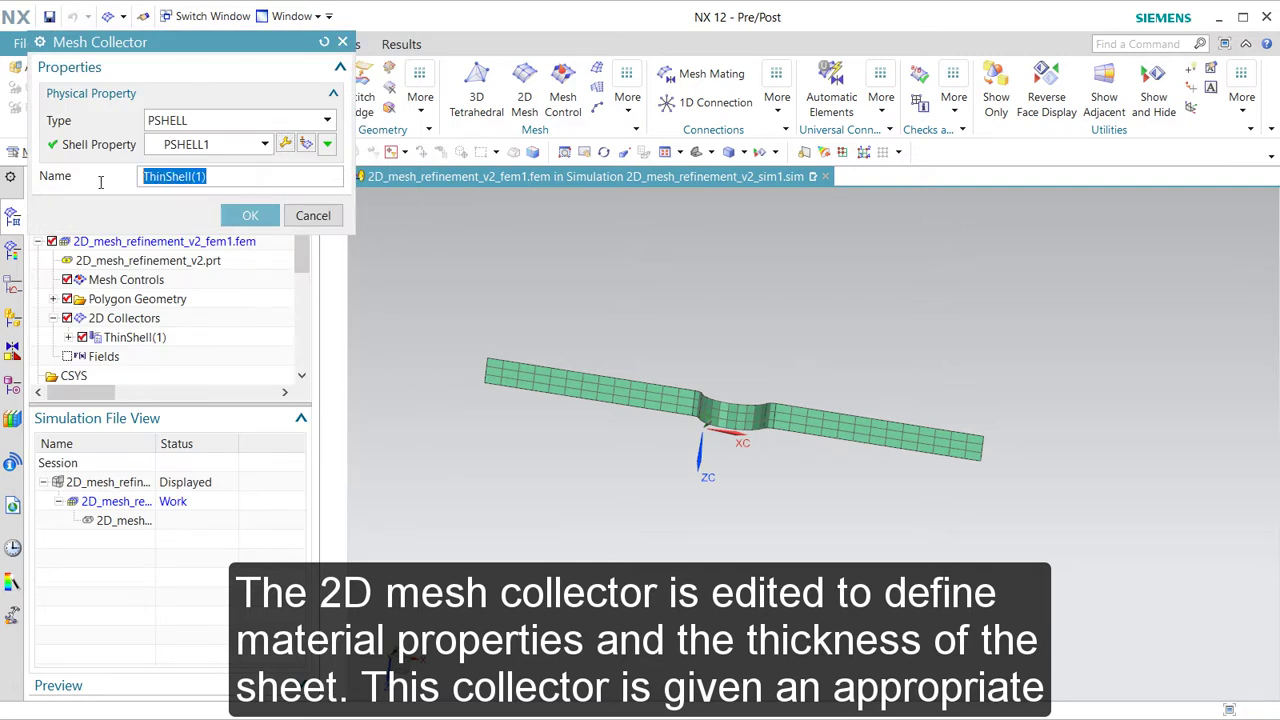
text(Al)
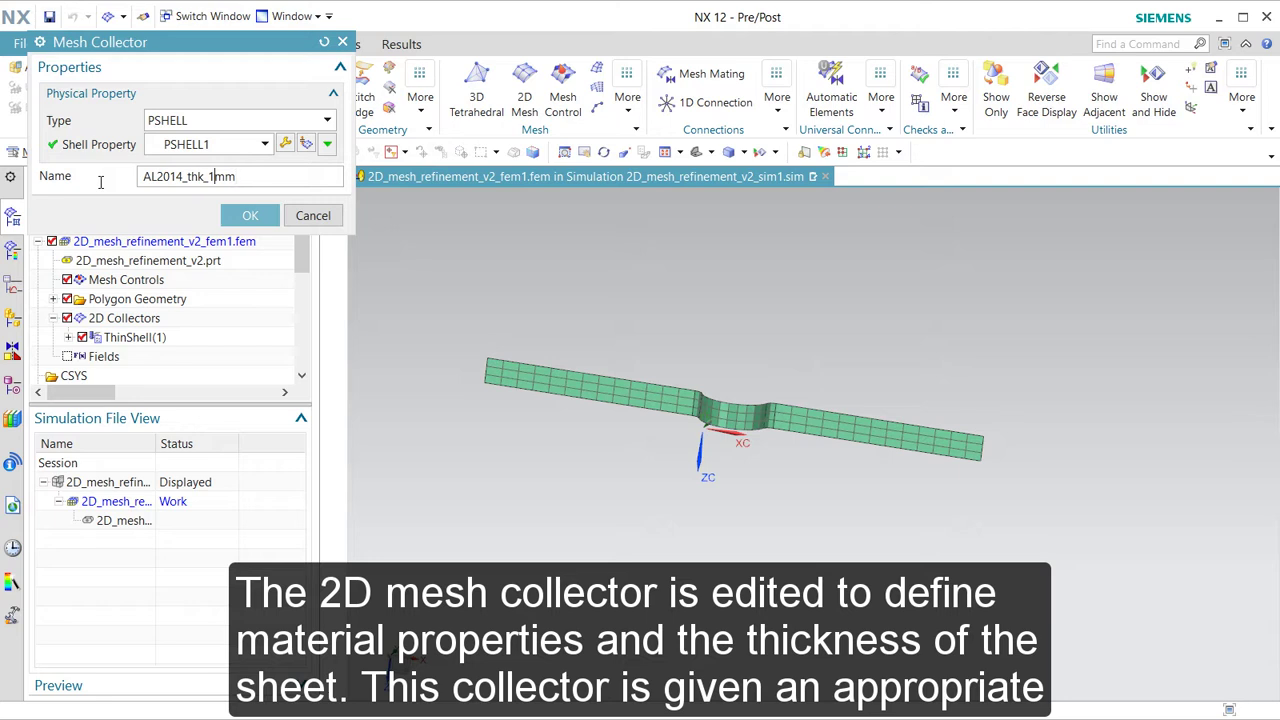
key(ctrl+a)
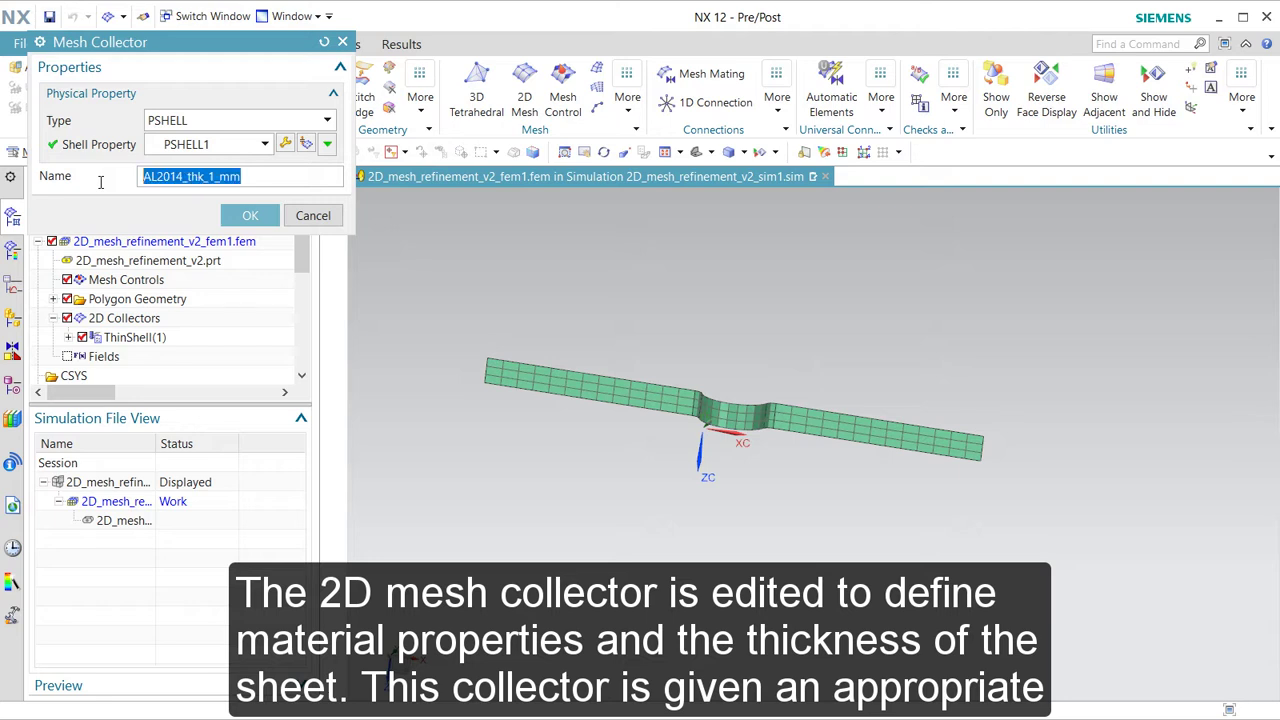
click(250, 216)
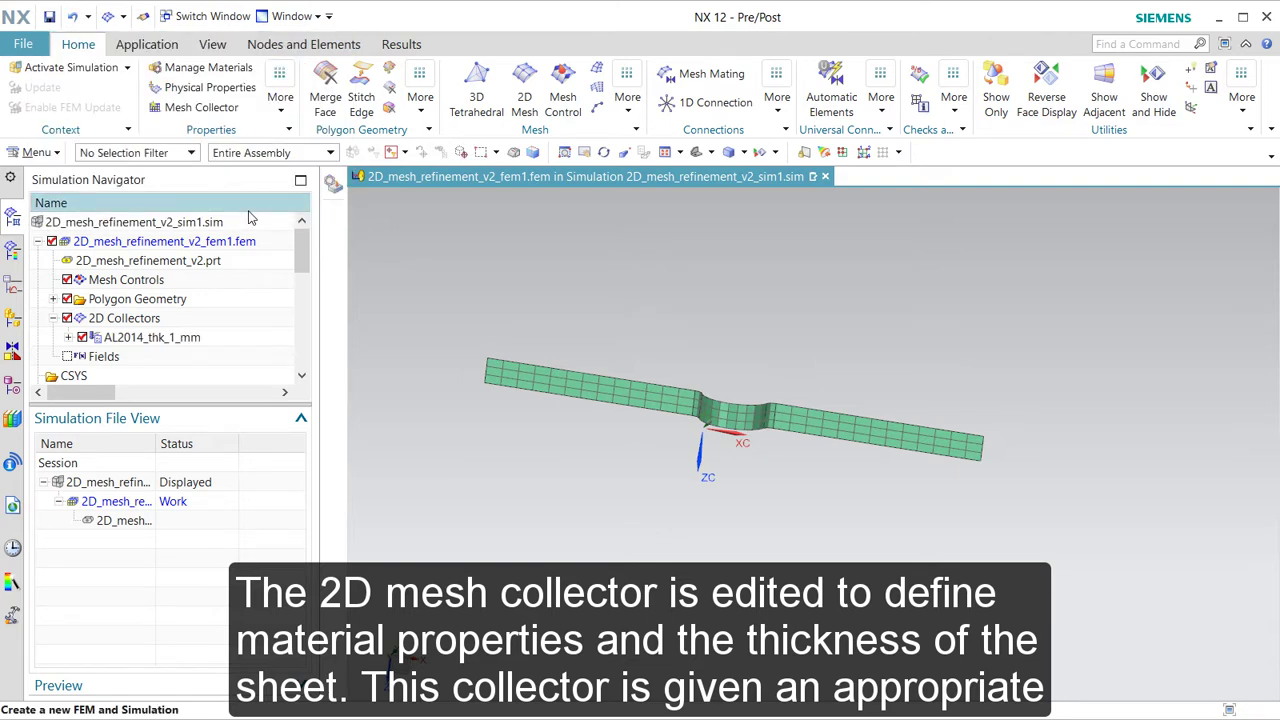
double_click(212, 482)
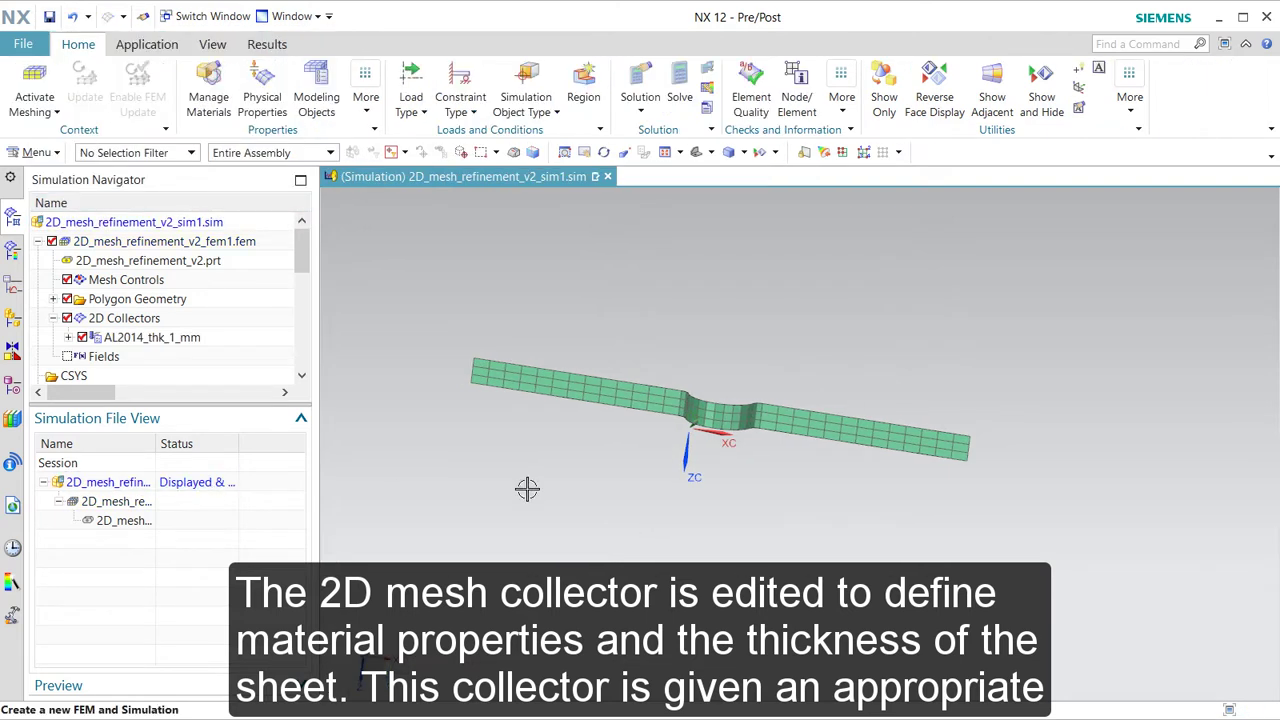
Apply a Fixed constraint to the strip's left end edge, locking all 6 DOFs
click(478, 111)
click(490, 172)
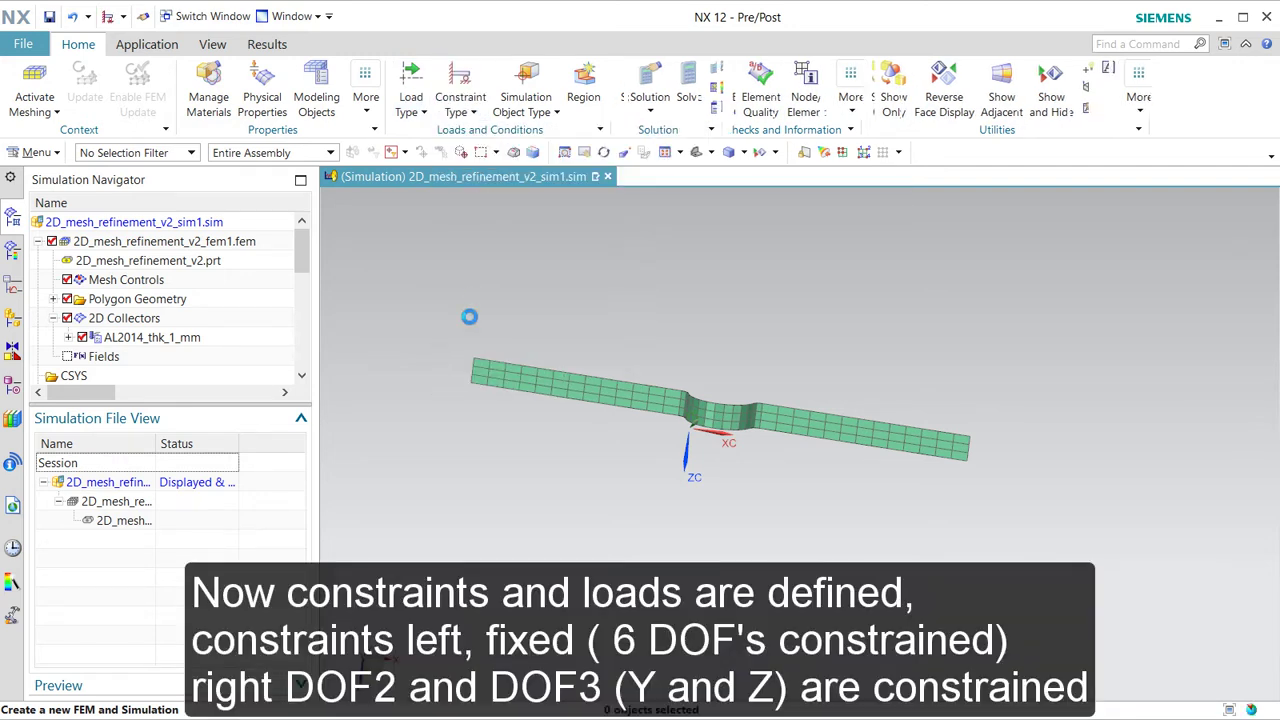
click(468, 372)
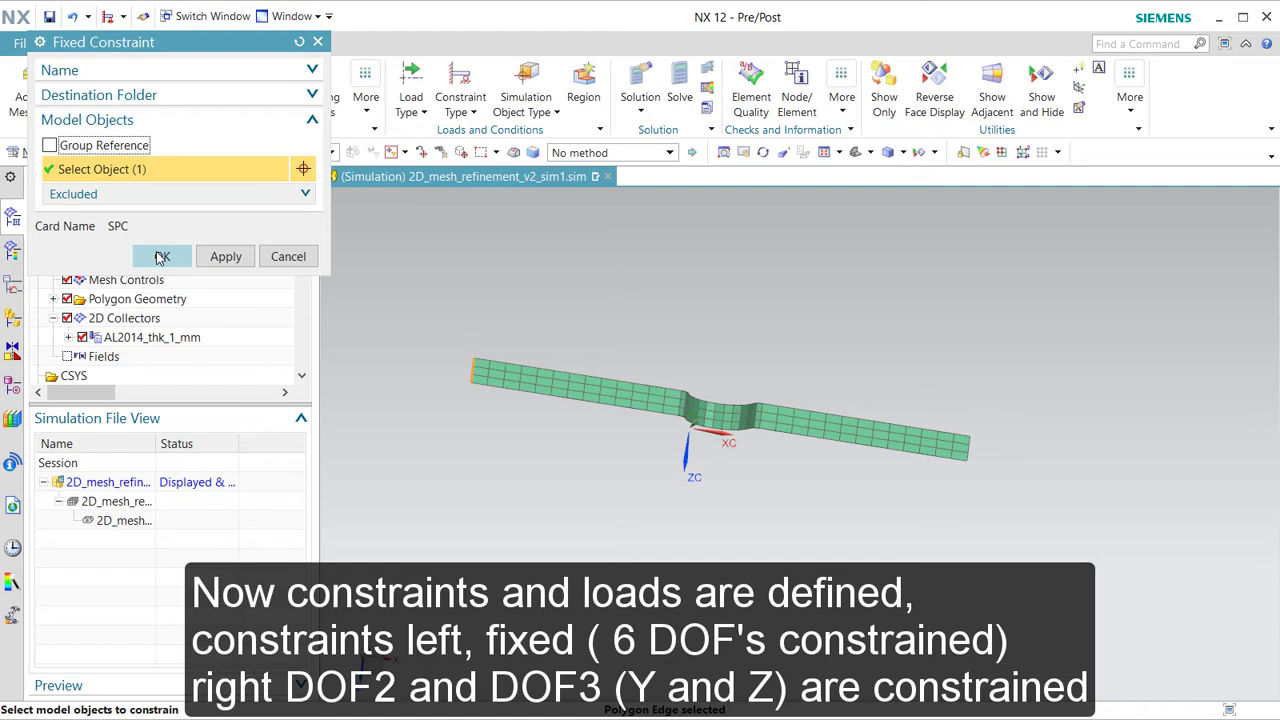
click(160, 257)
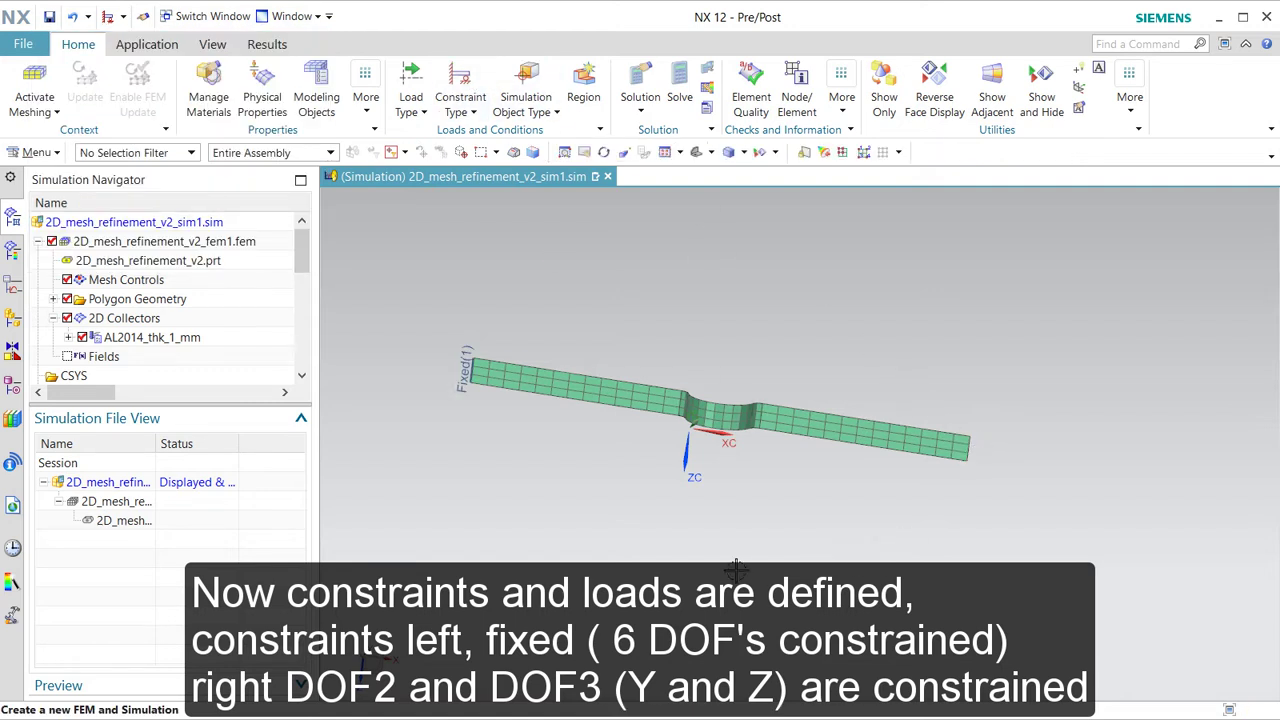
click(457, 85)
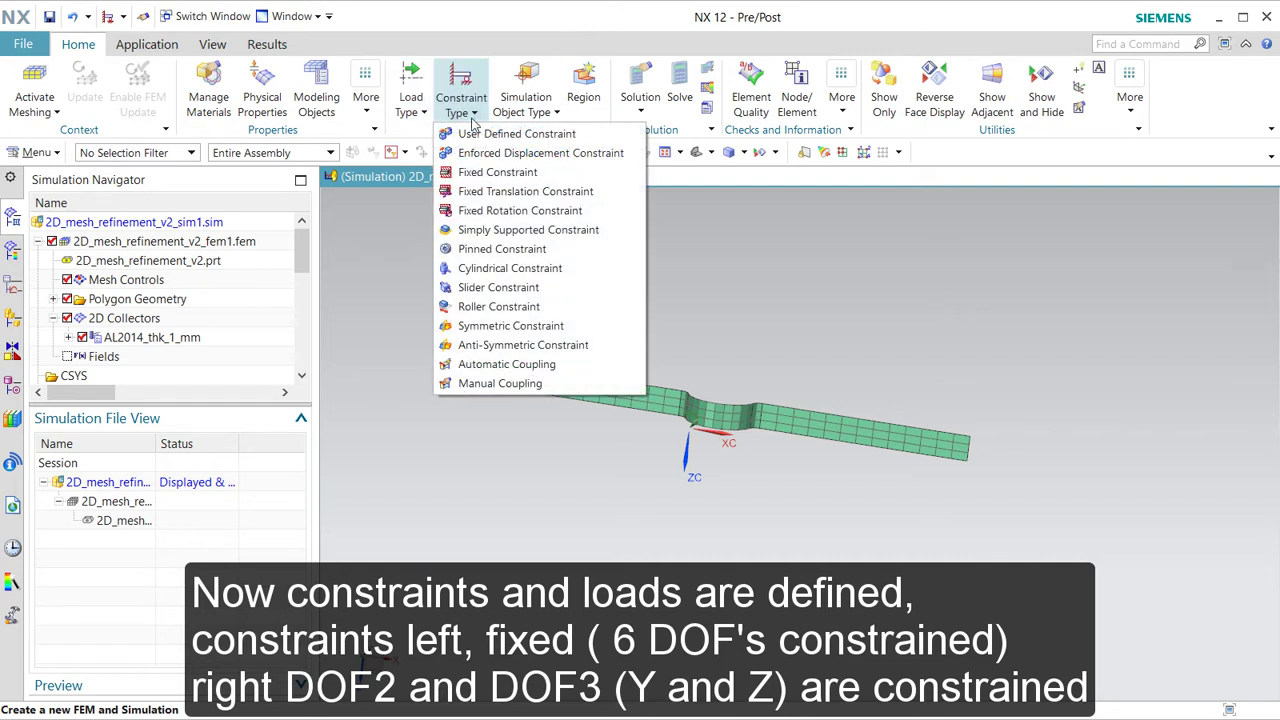
Add a user-defined constraint fixing only DOF2 and DOF3 on the right end edge
click(484, 140)
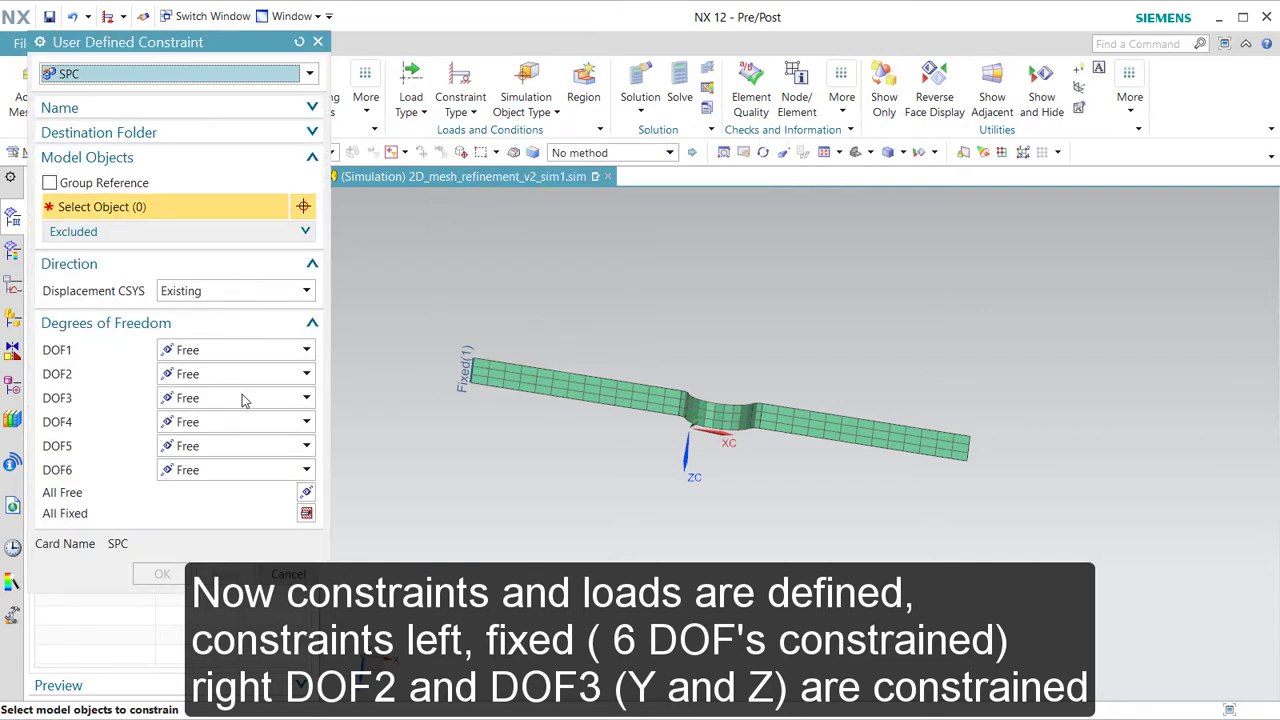
click(241, 374)
click(250, 412)
click(250, 399)
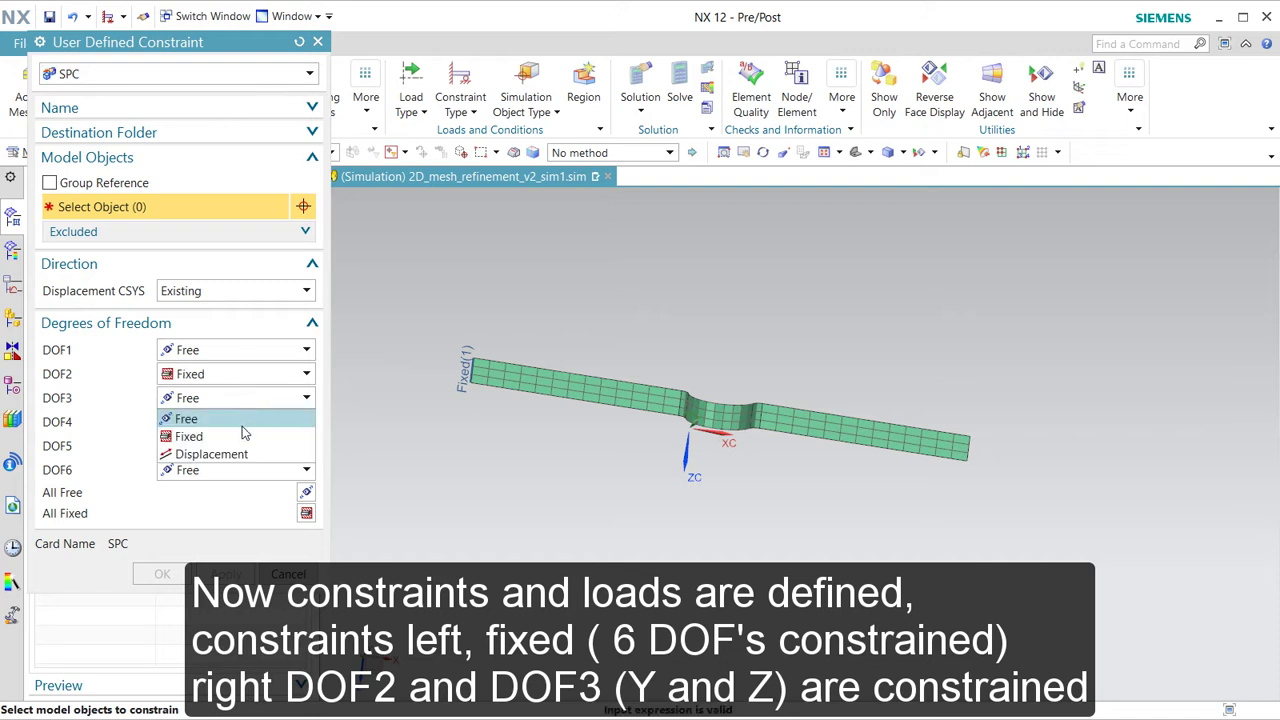
click(243, 436)
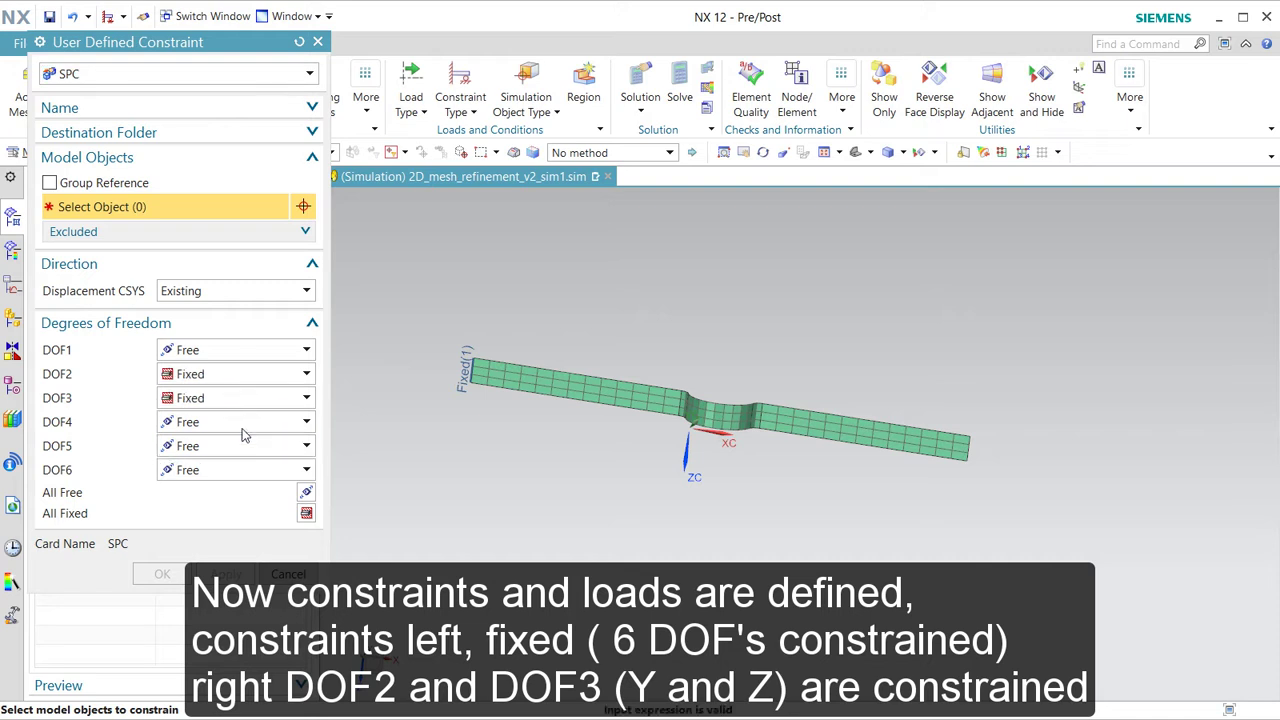
click(965, 447)
click(1025, 452)
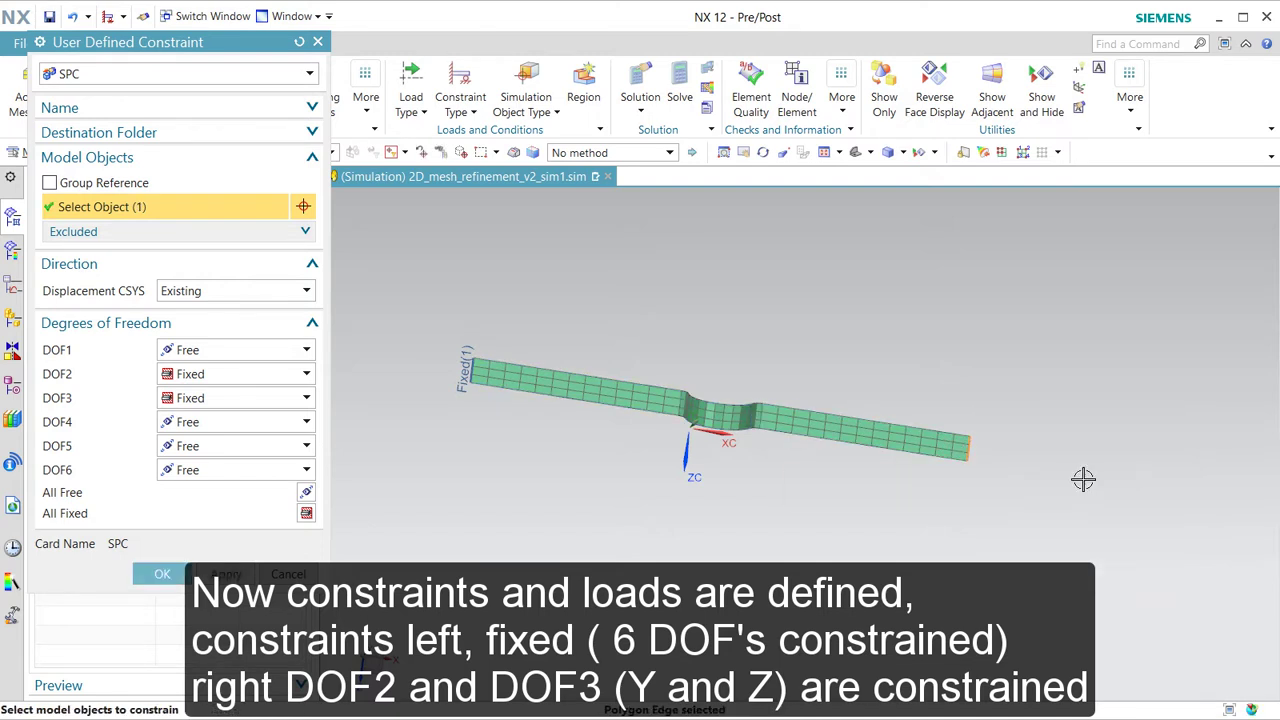
click(162, 573)
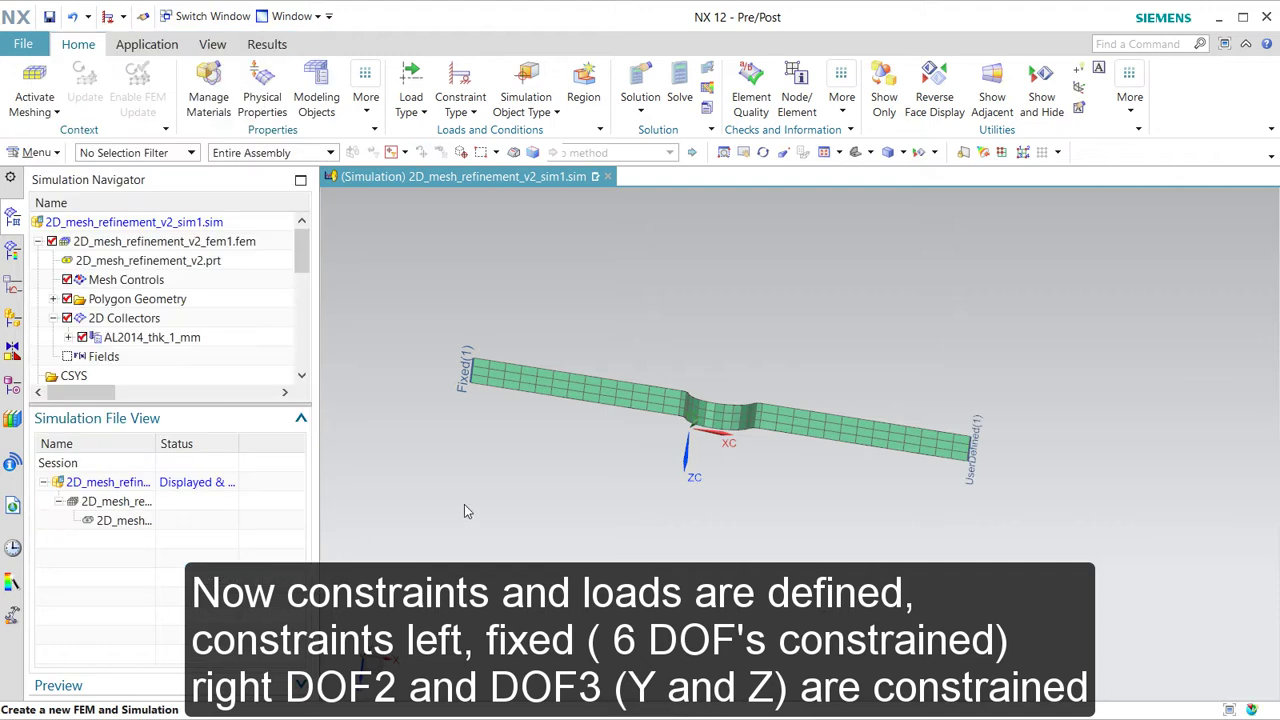
click(422, 92)
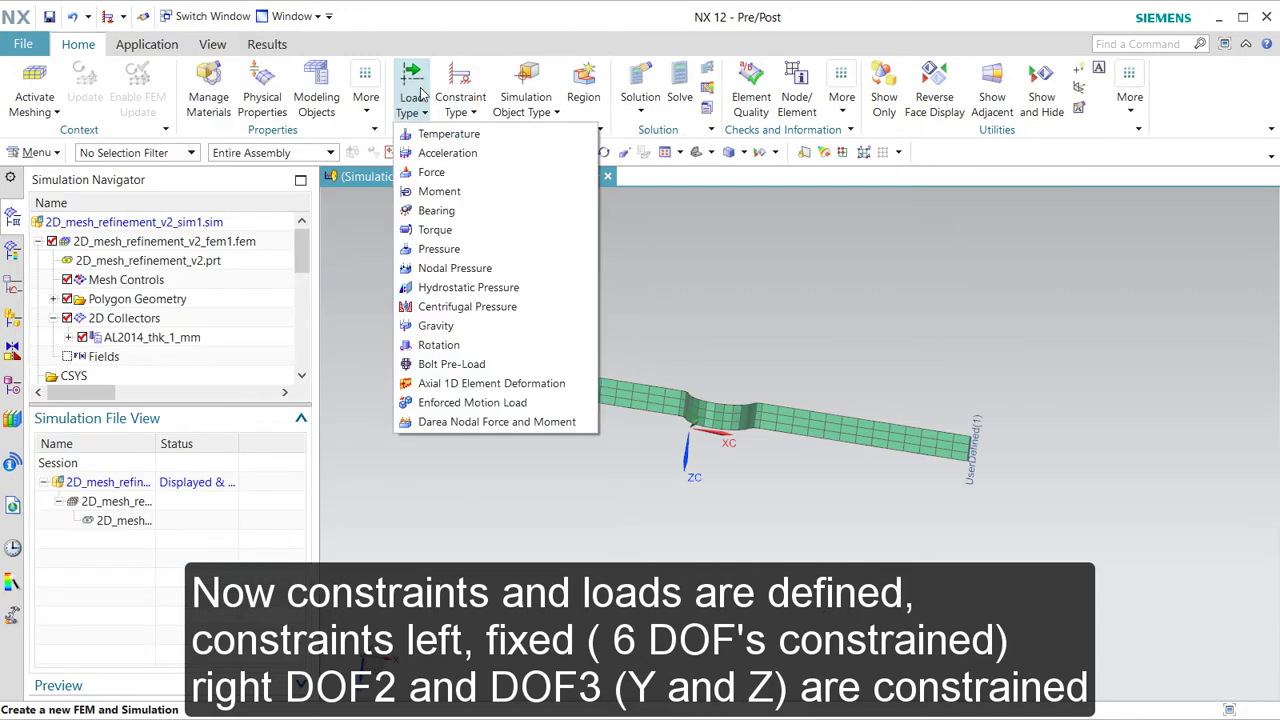
Apply a 20 N force along -YC to the edge just left of the dip
click(436, 172)
scroll(672, 347, down, 3)
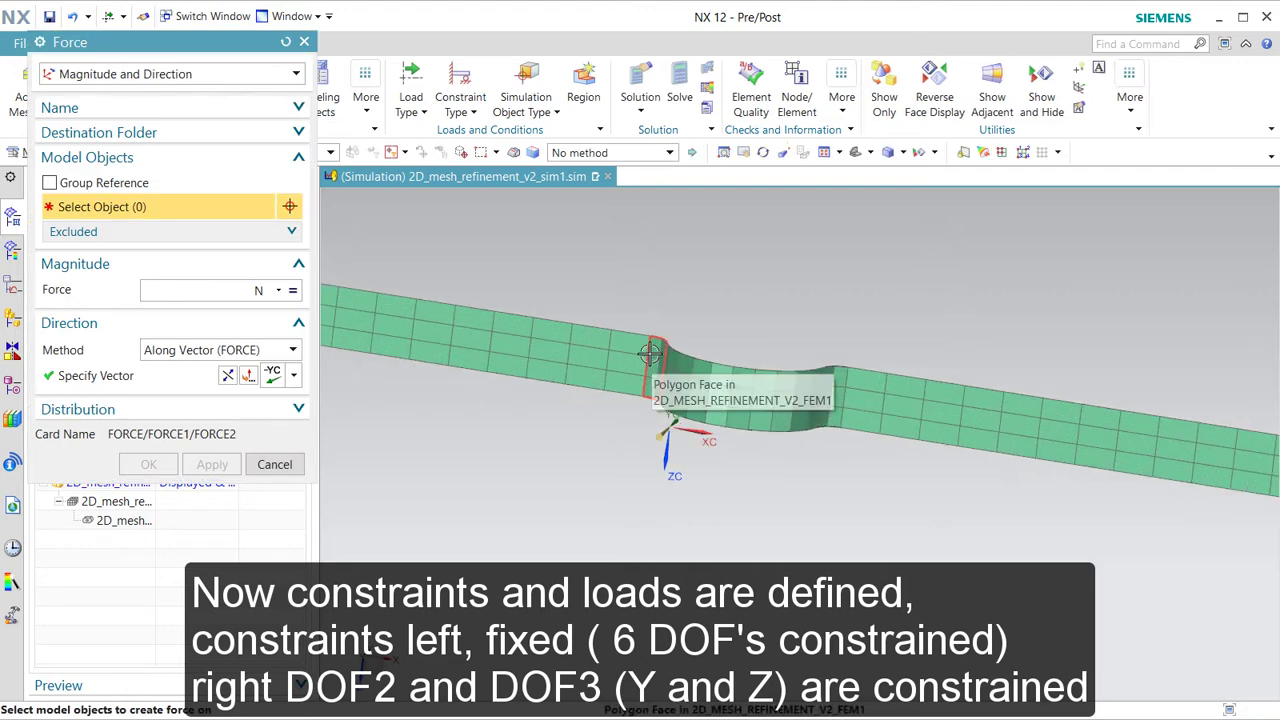
click(650, 353)
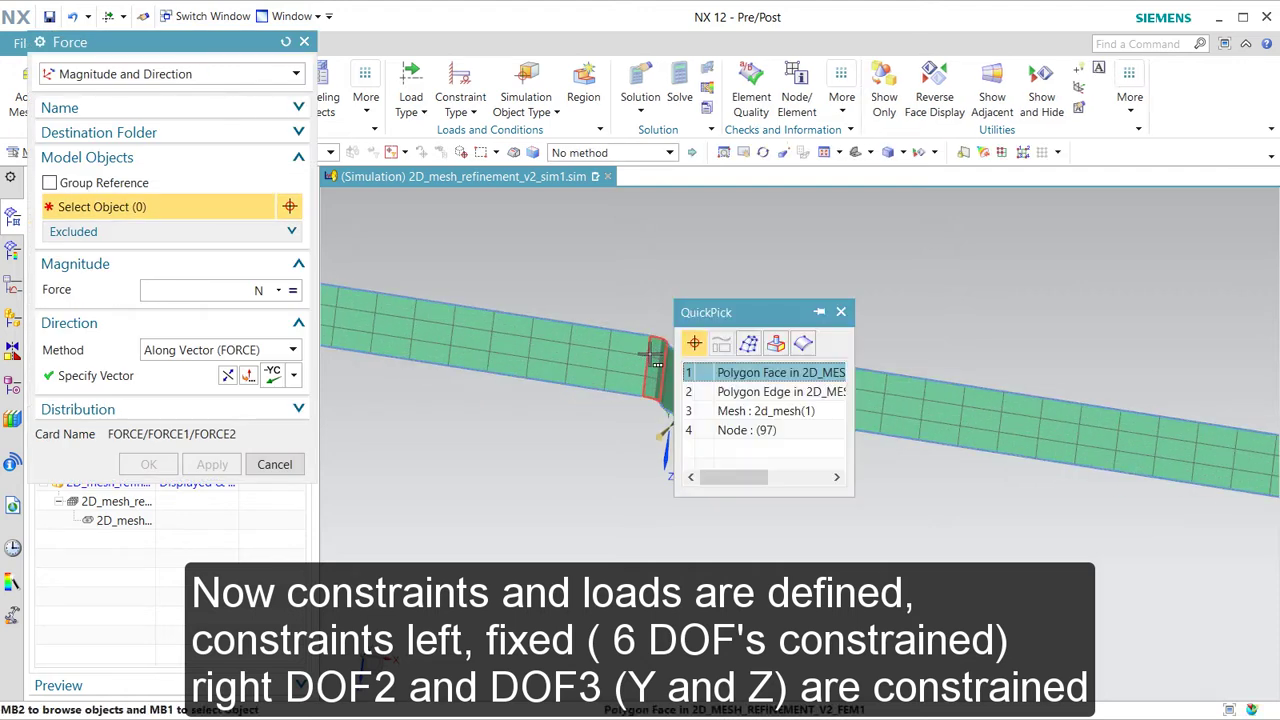
click(730, 392)
text(20)
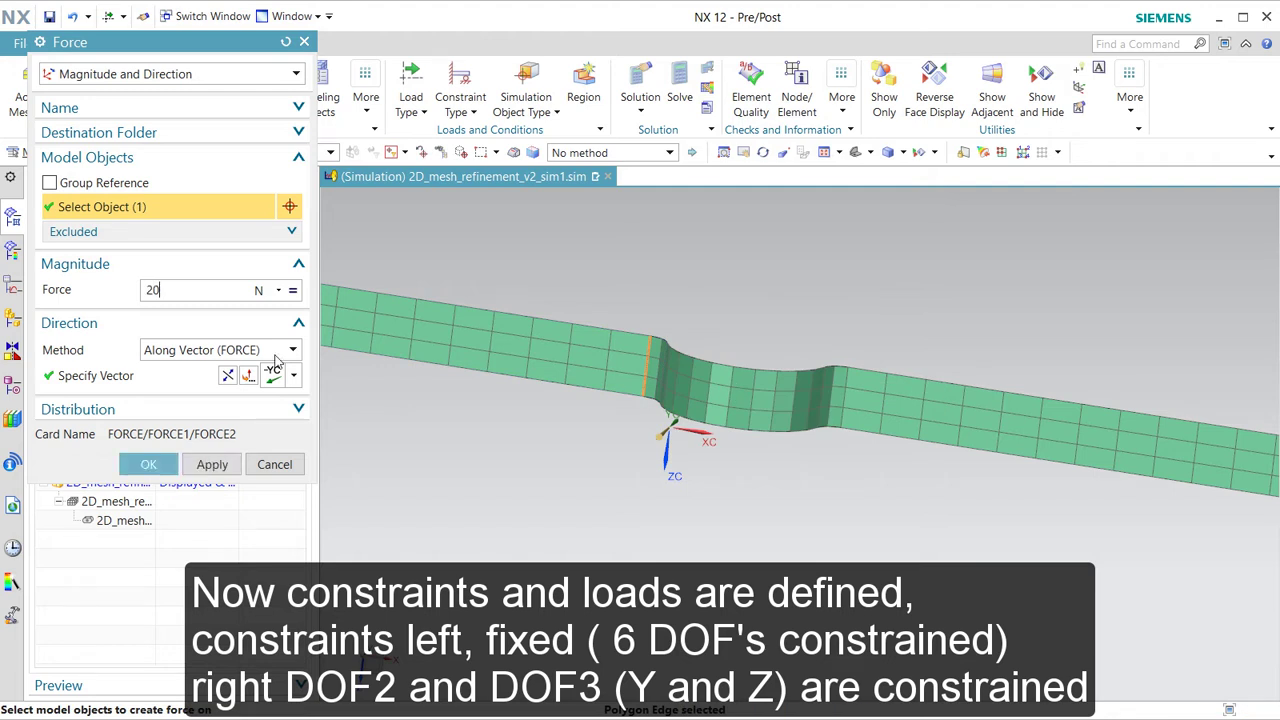
mouse_move(460, 520)
middle_down()
mouse_move(471, 451)
mouse_move(470, 497)
middle_up()
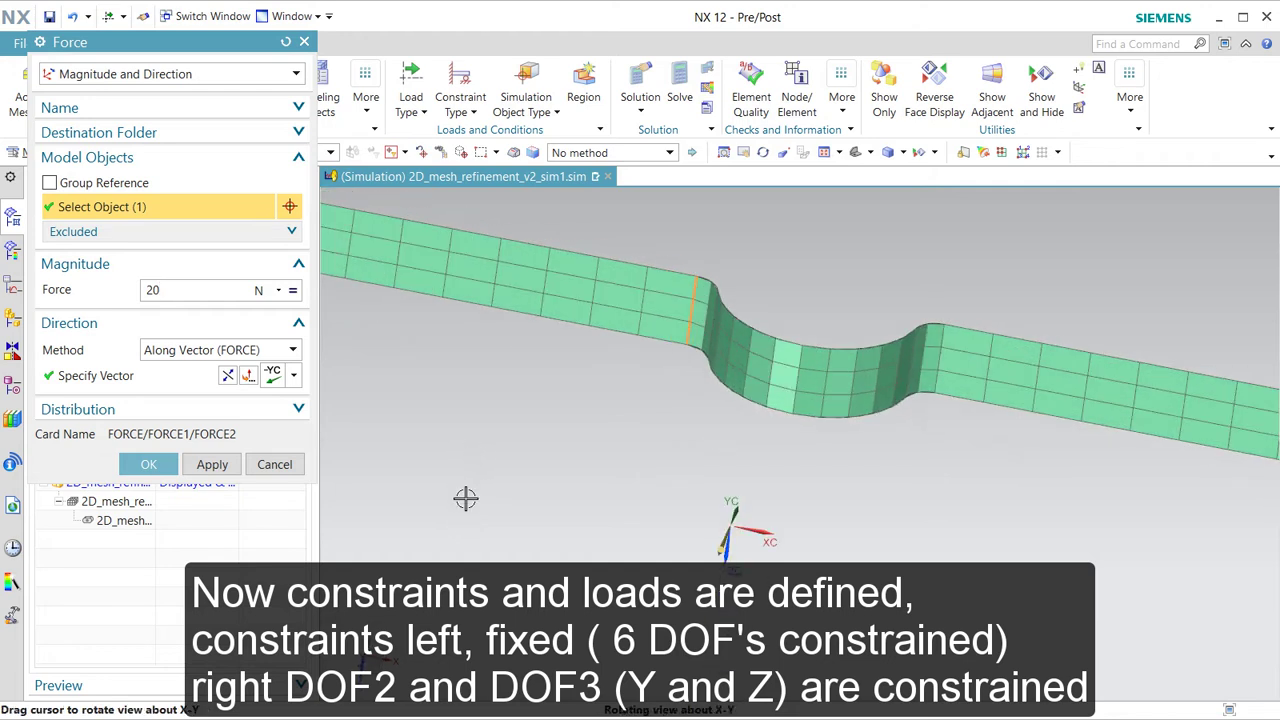
click(148, 465)
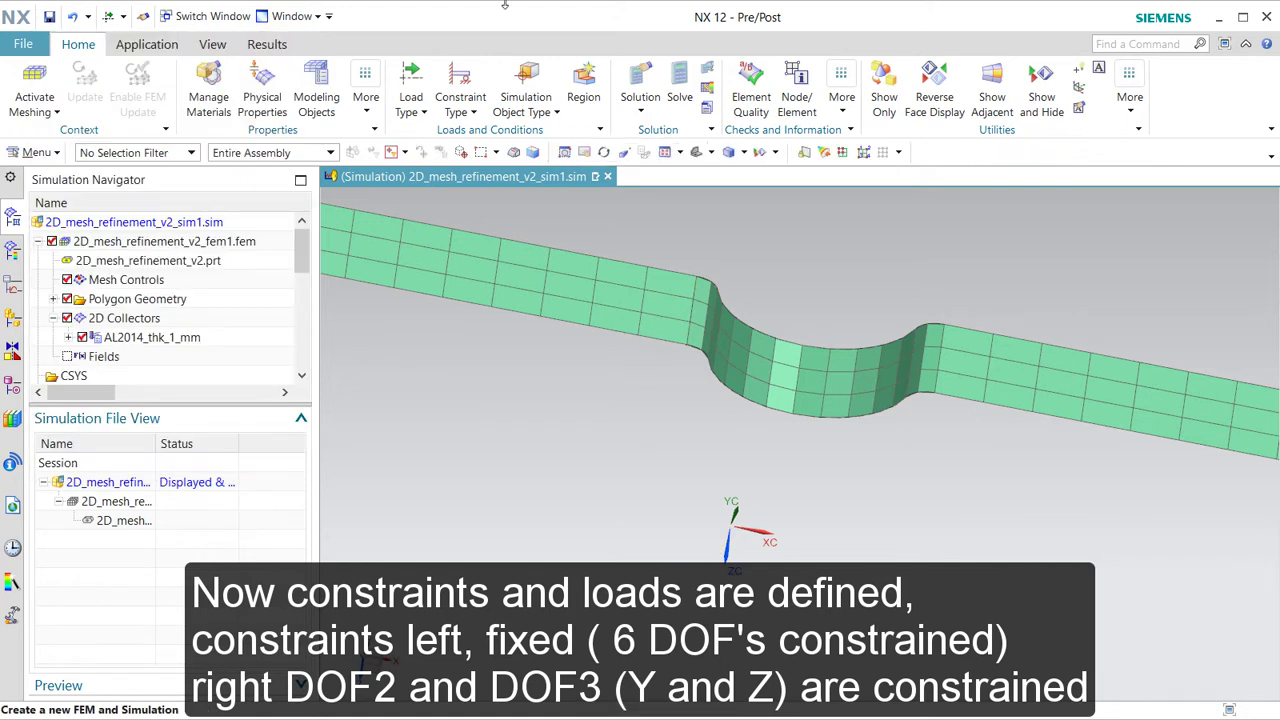
Apply a second 20 N force along +YC to the edge just right of the dip
click(422, 106)
click(431, 172)
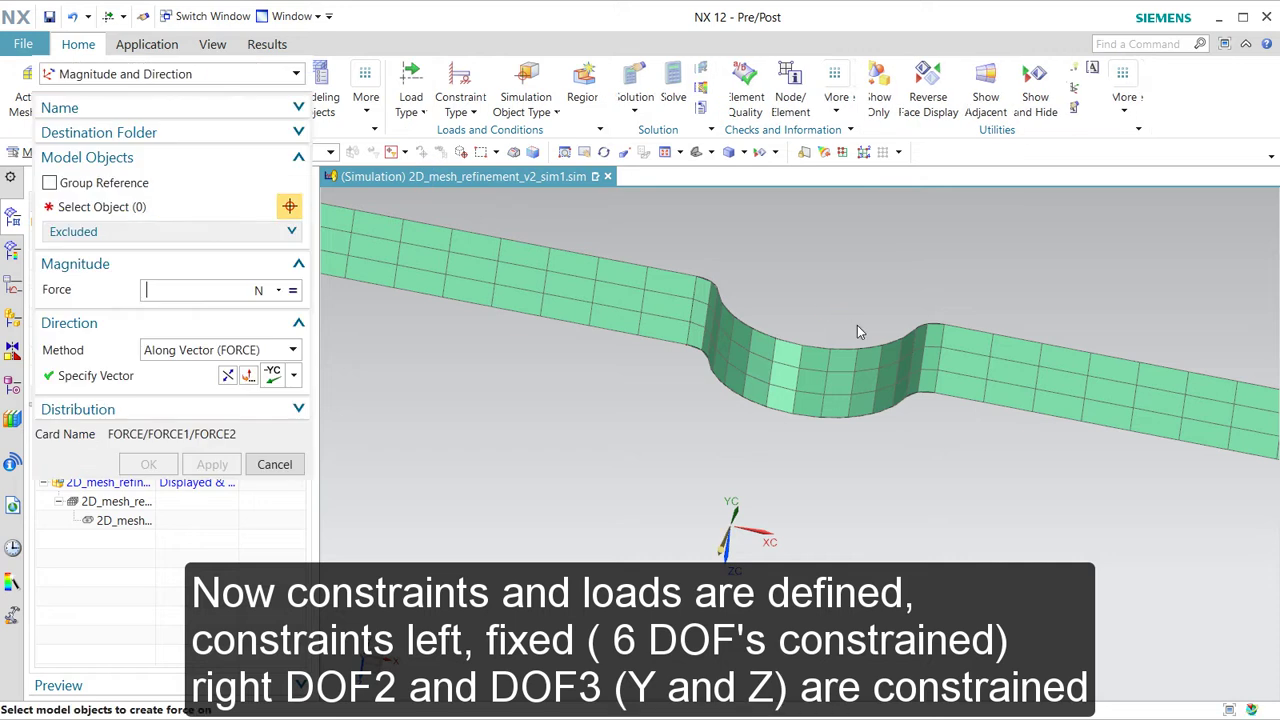
click(937, 349)
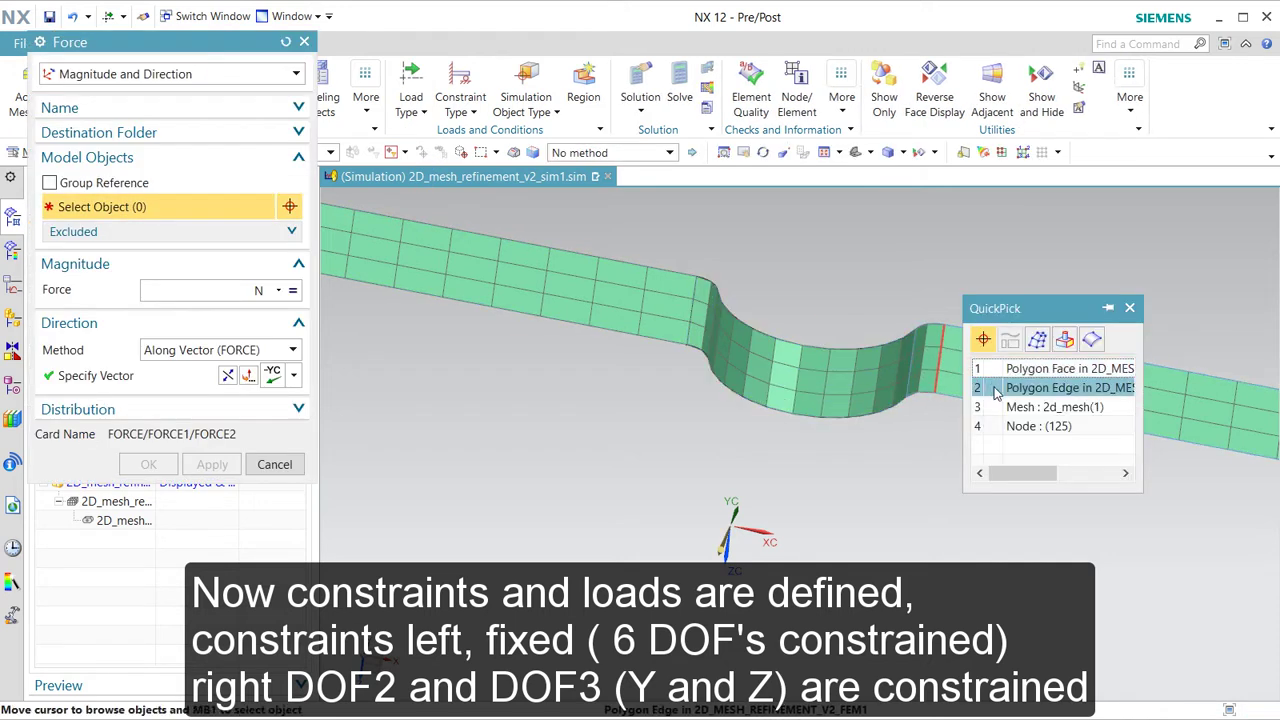
click(1030, 306)
text(20)
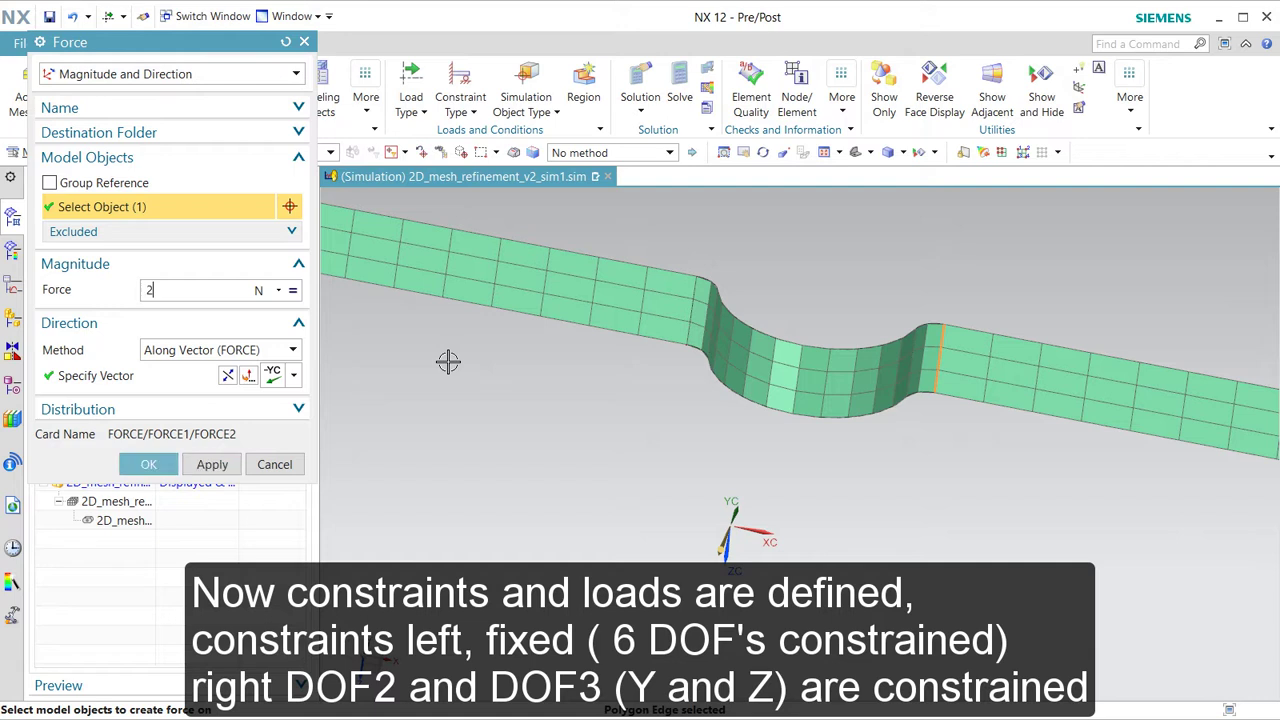
click(294, 378)
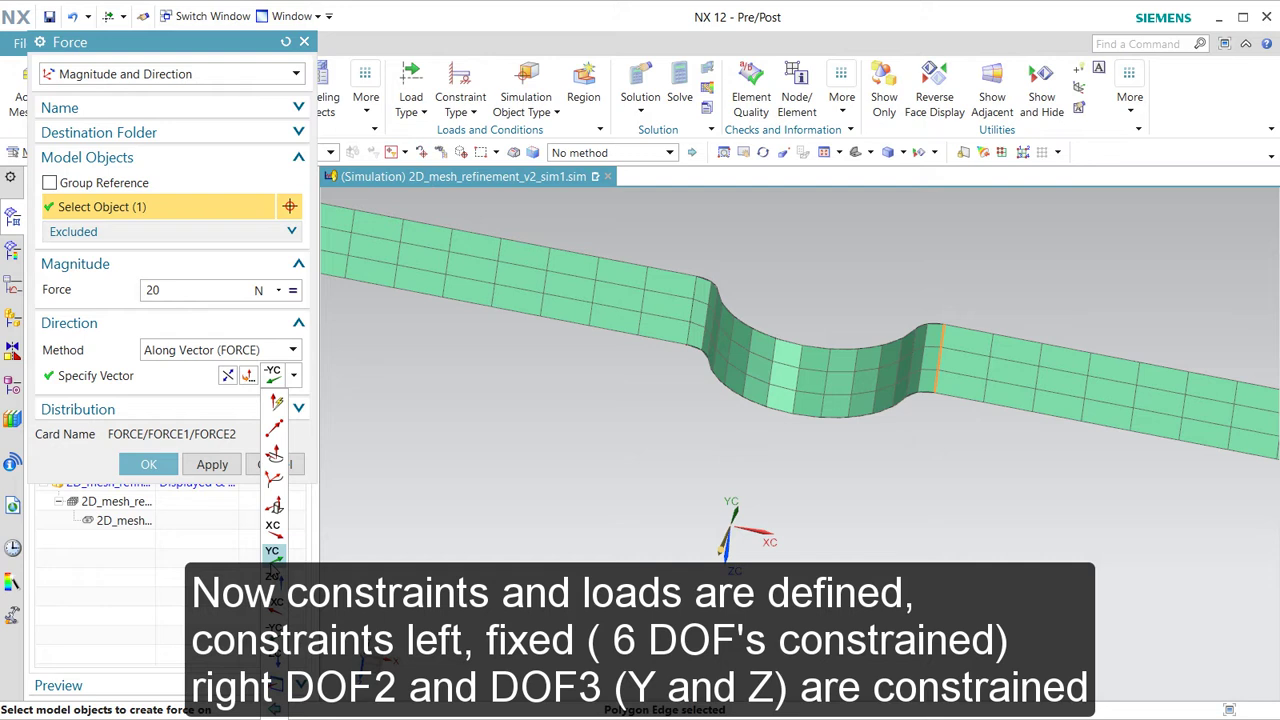
click(272, 555)
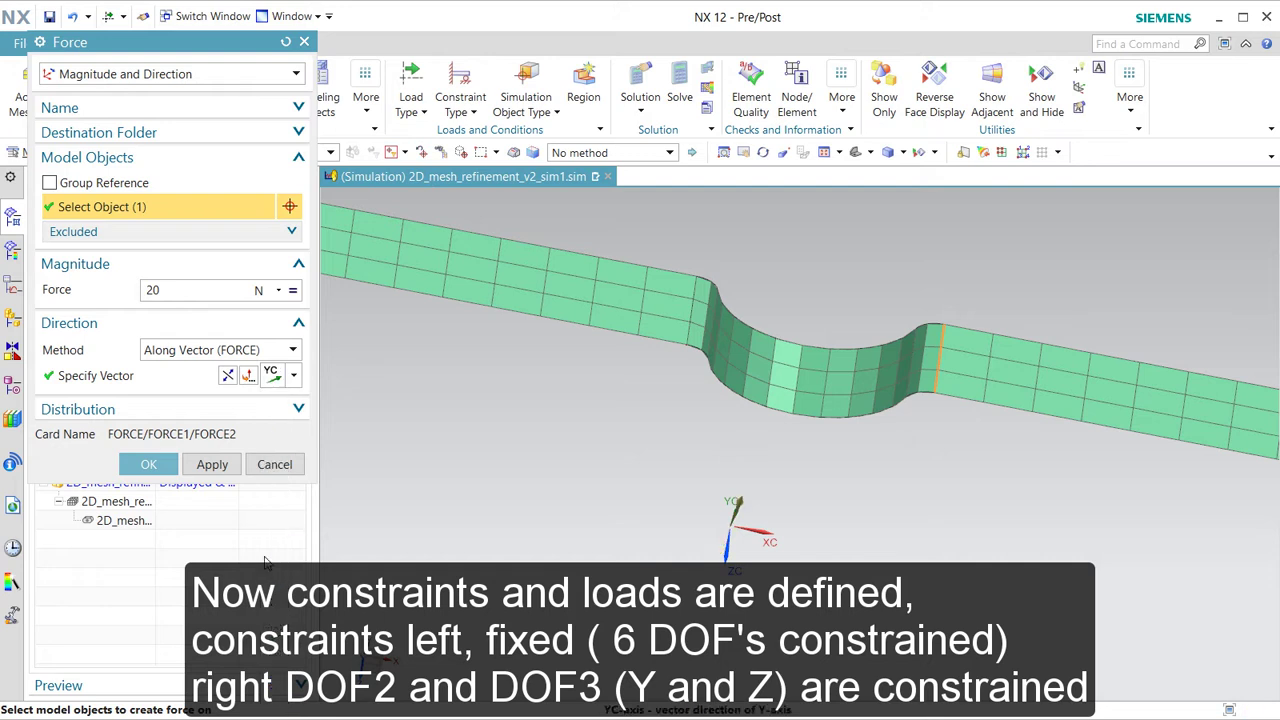
click(140, 468)
scroll(689, 511, down, 3)
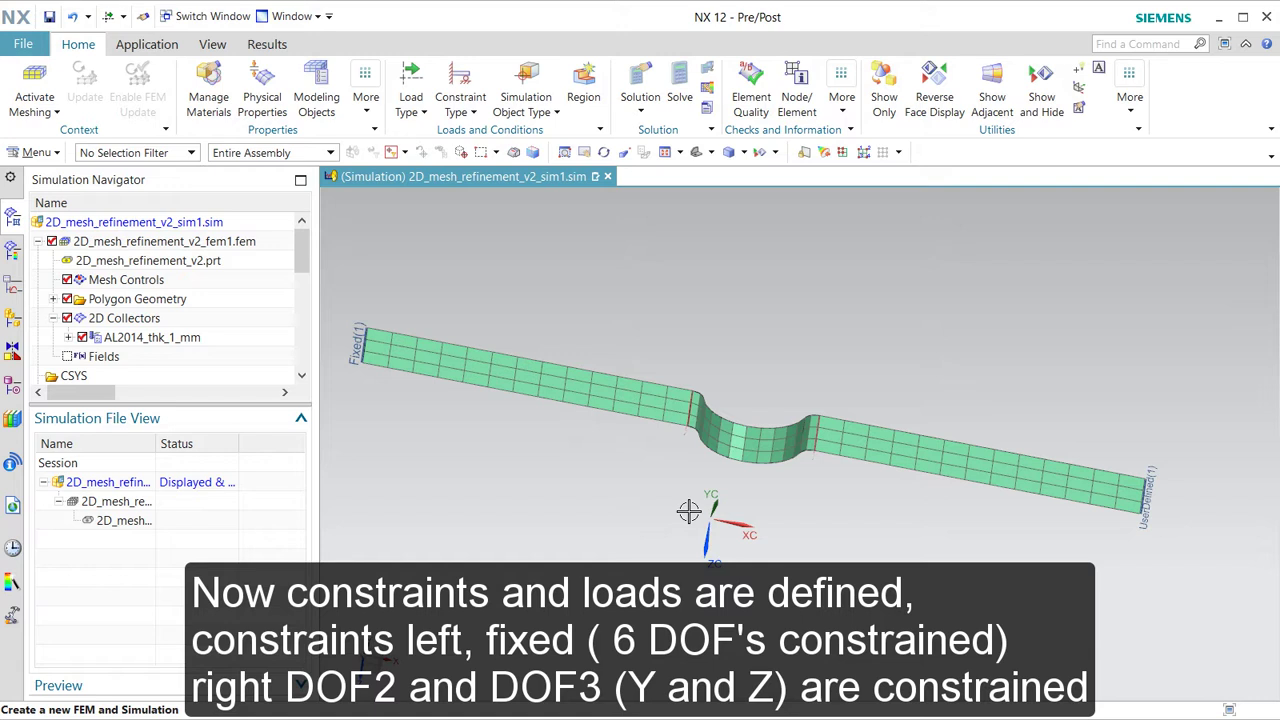
click(680, 88)
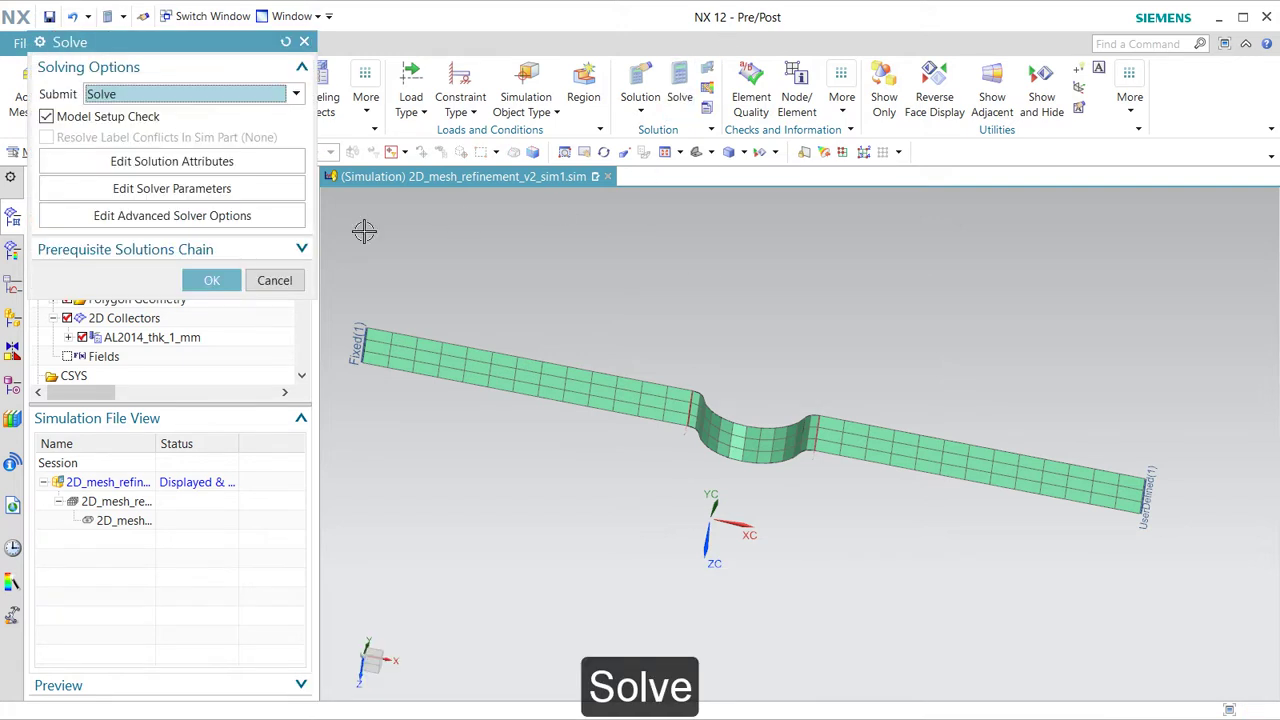
Run Solution 1 in Nastran, dismiss the solver windows, and go to the Post Processing Navigator
click(211, 281)
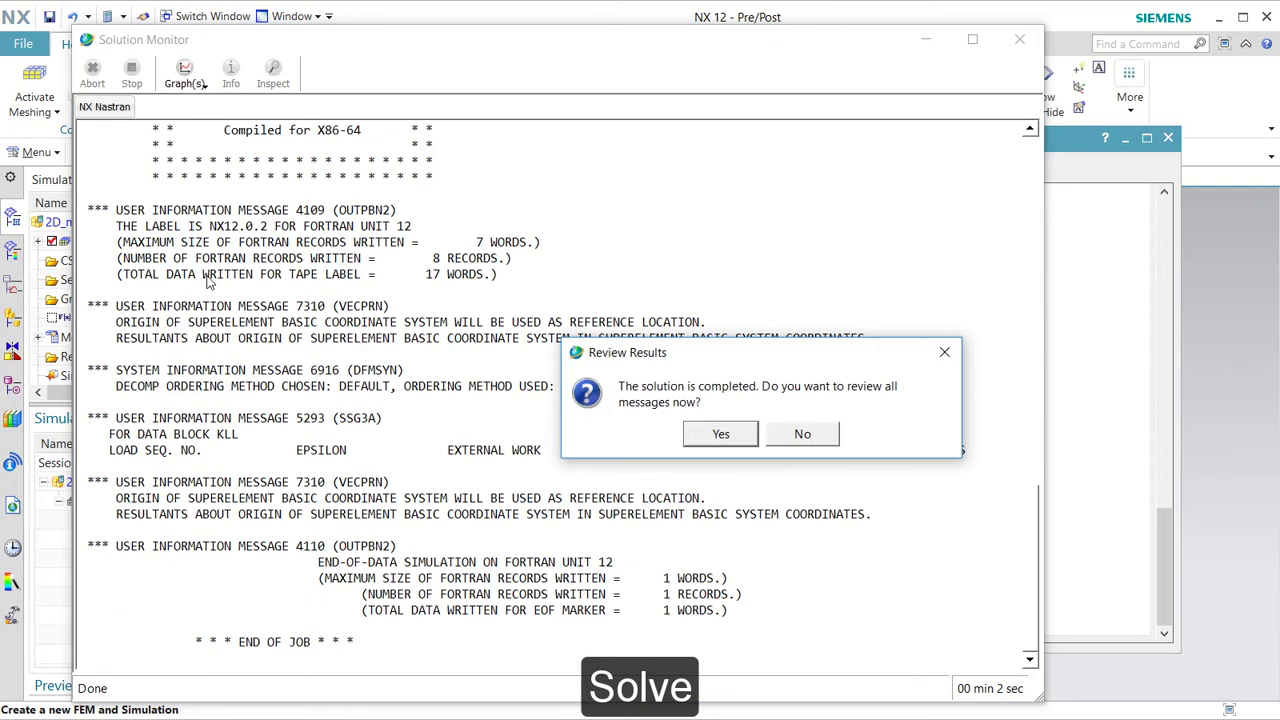
click(795, 435)
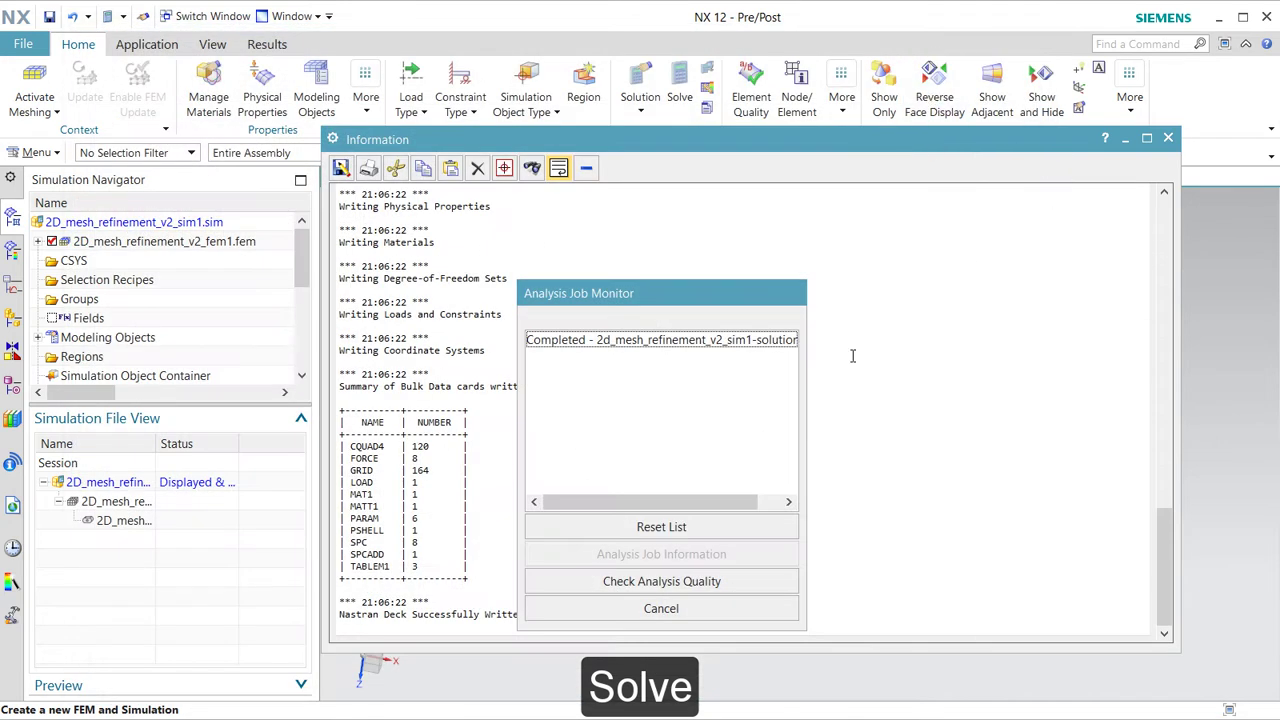
click(715, 614)
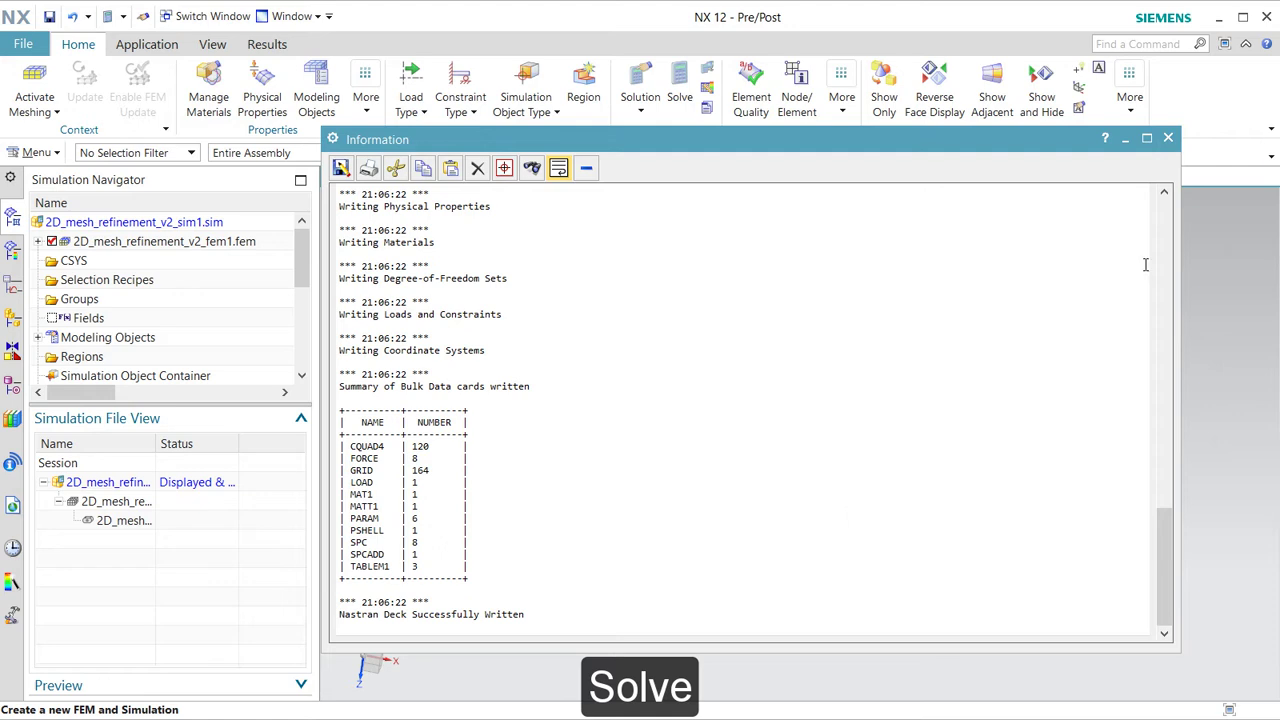
click(1168, 138)
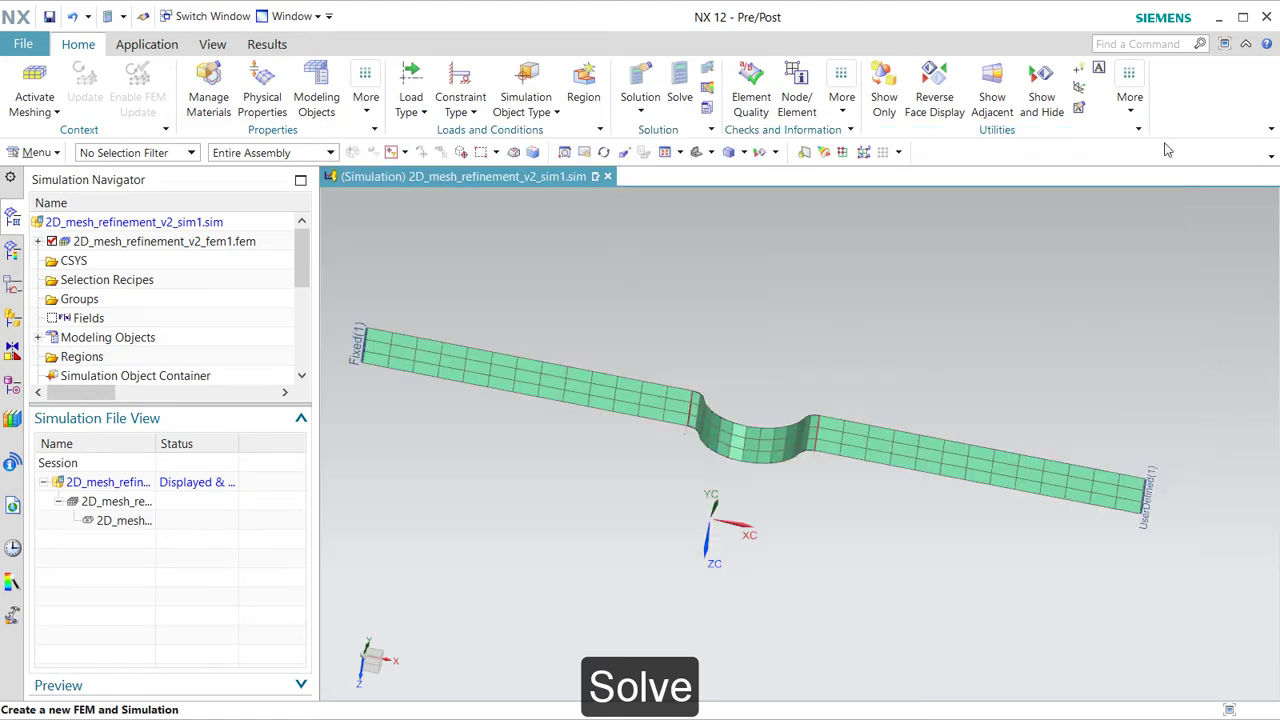
click(13, 250)
Plot Solution 1's nodal displacement, narrowed to the Y component (-0.034 to 0.546 mm)
double_click(78, 260)
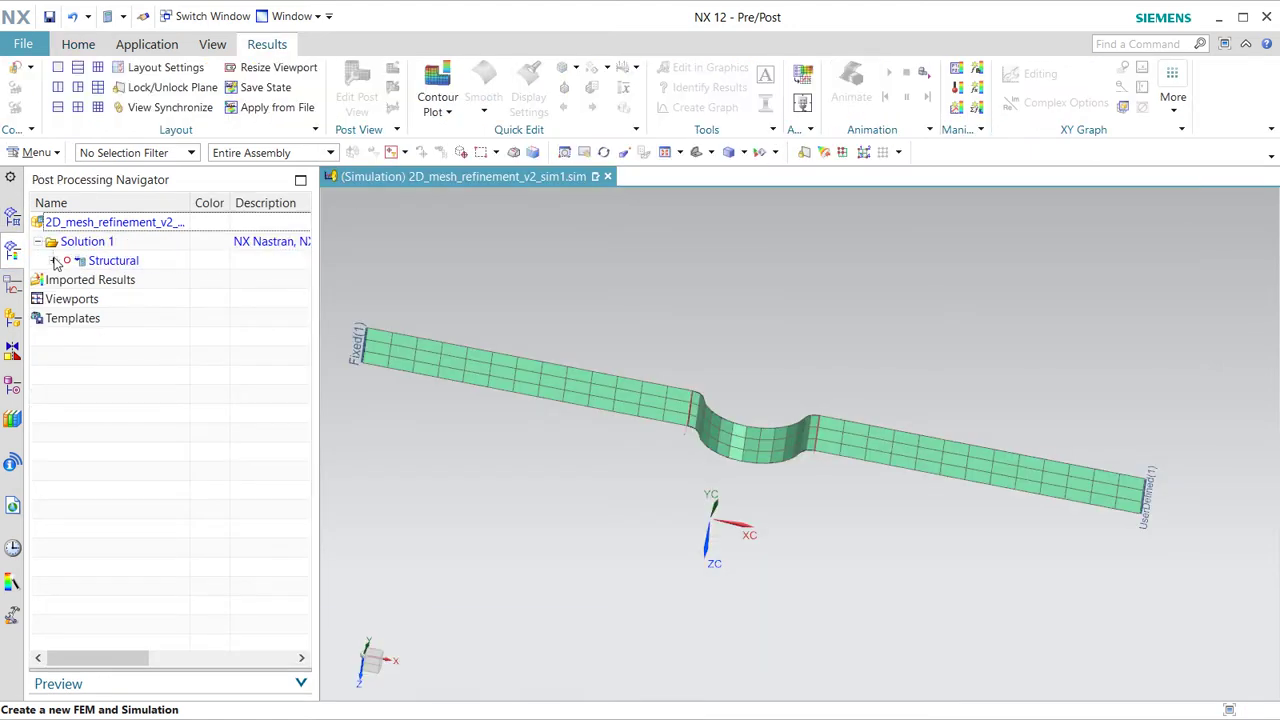
double_click(110, 280)
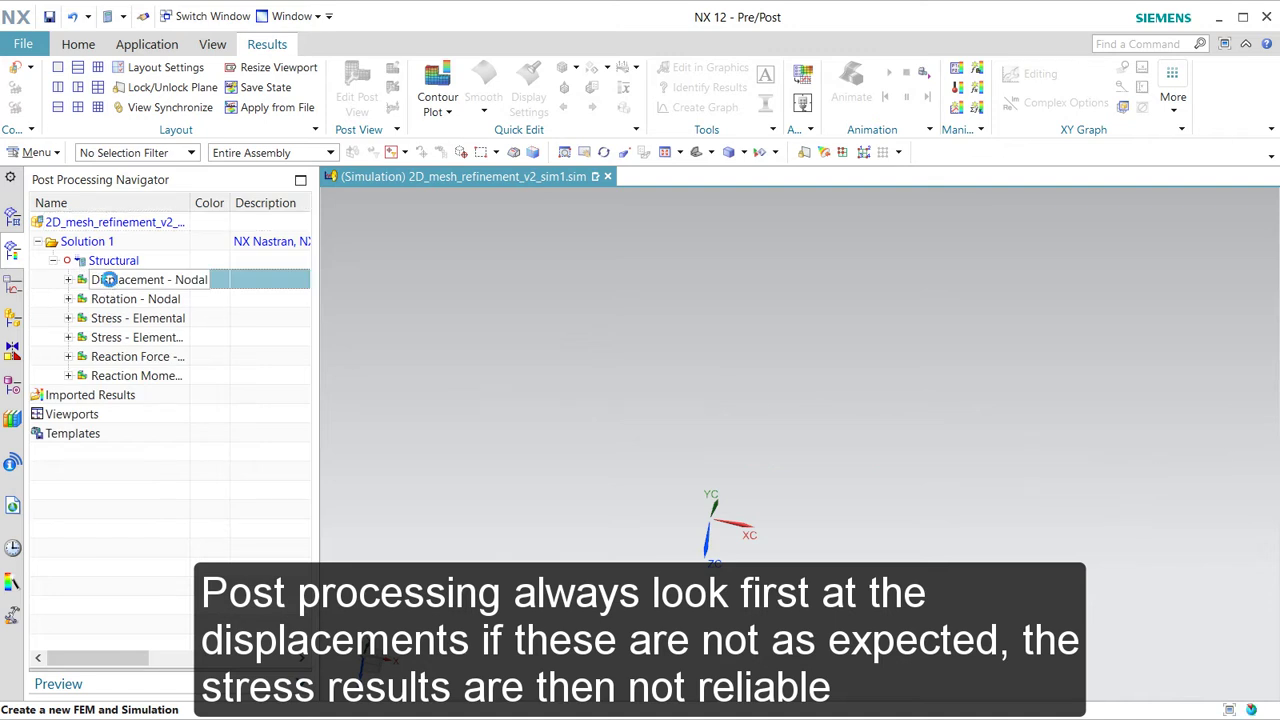
middle_drag(741, 455, 748, 398)
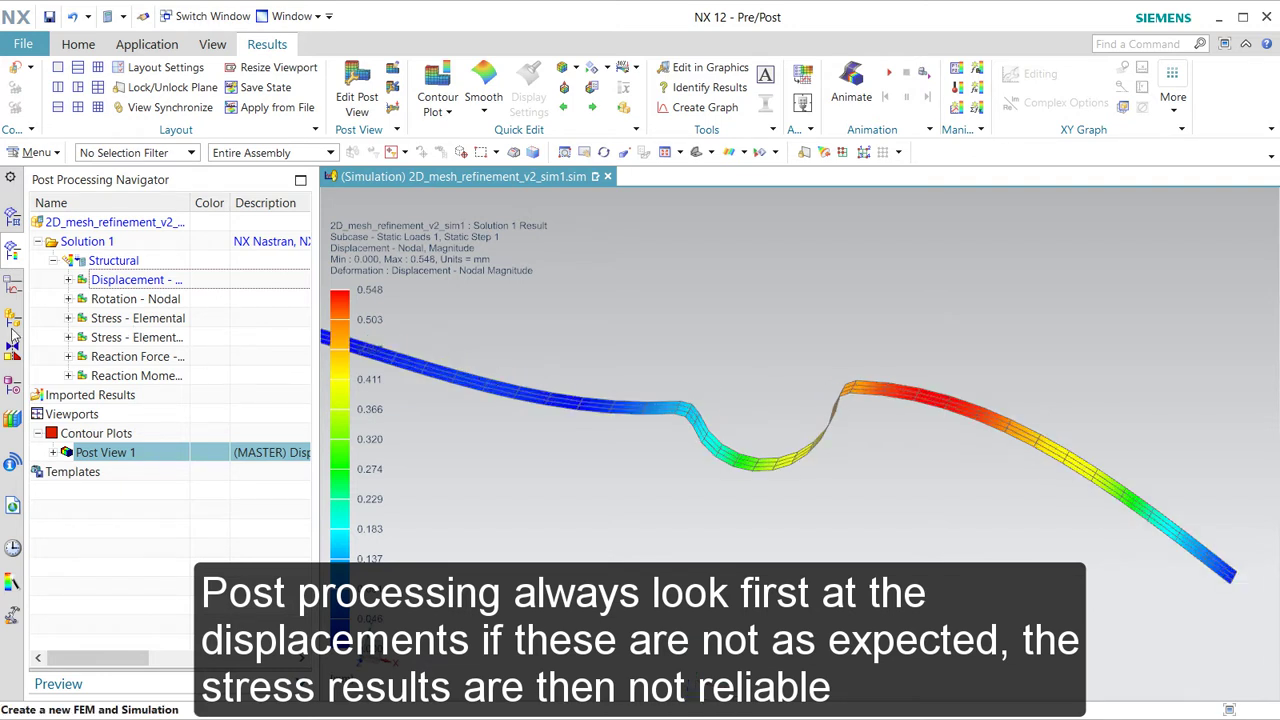
click(68, 280)
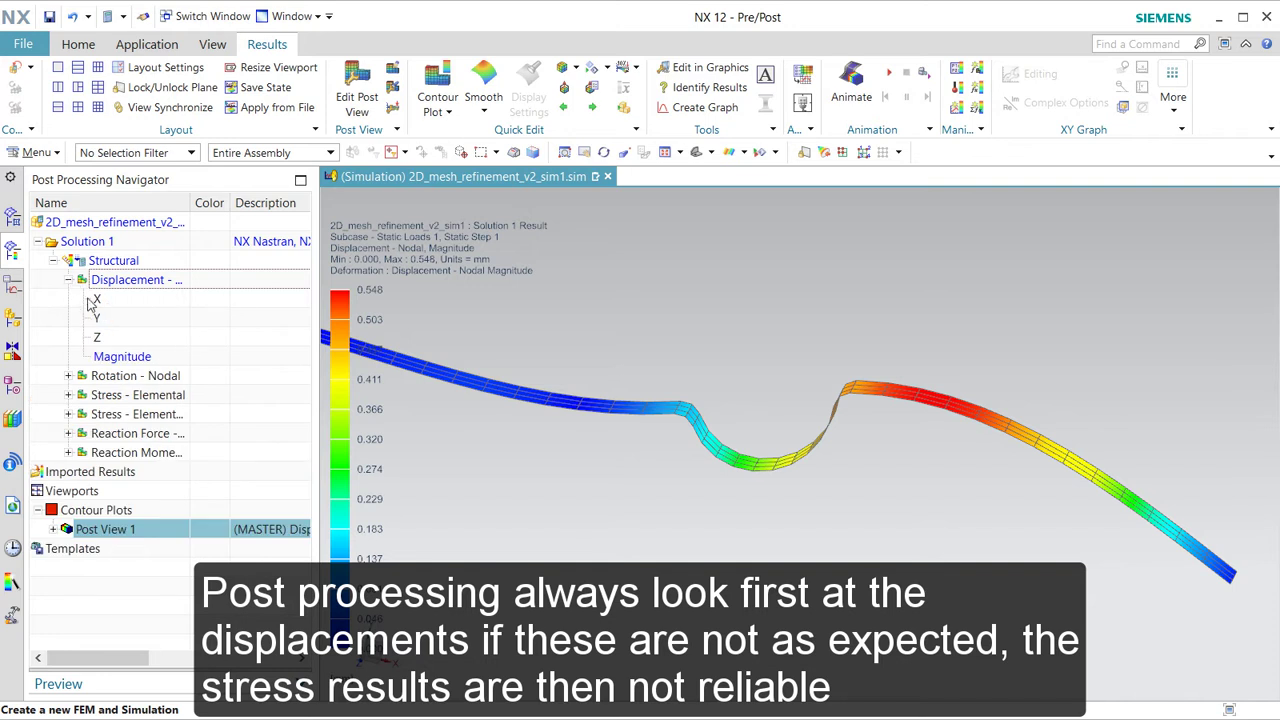
double_click(98, 318)
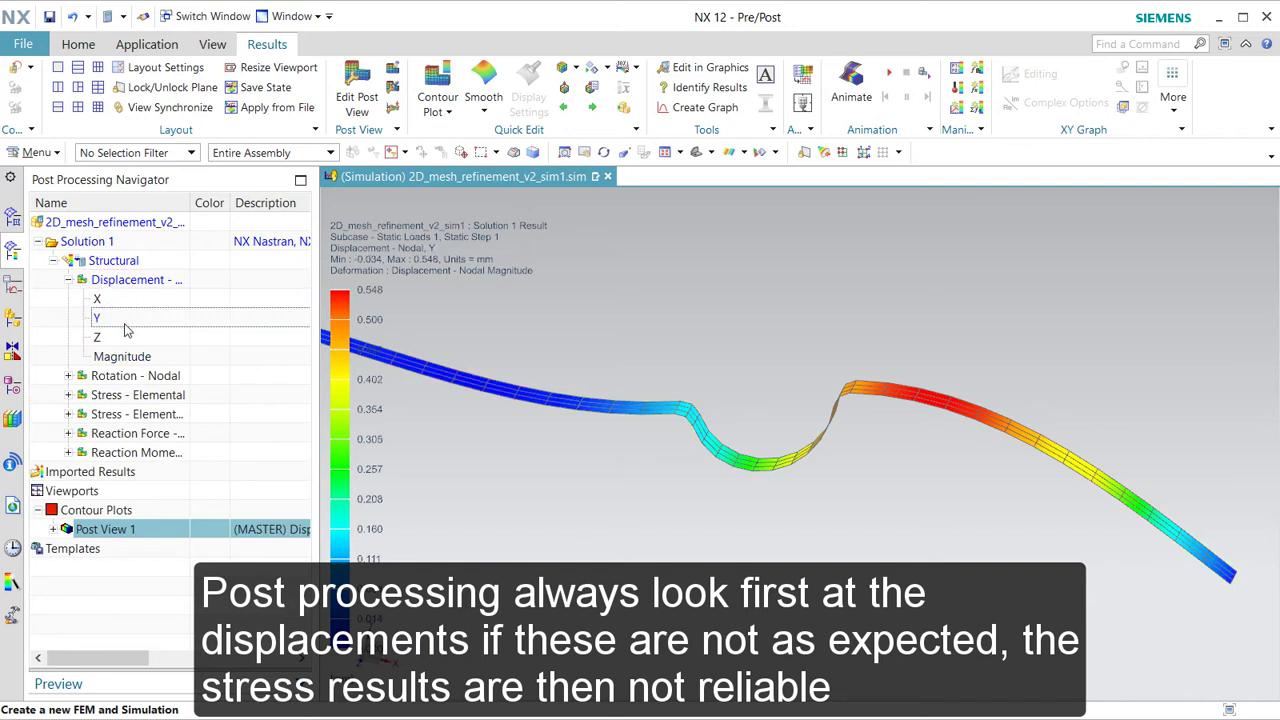
scroll(775, 397, down, 3)
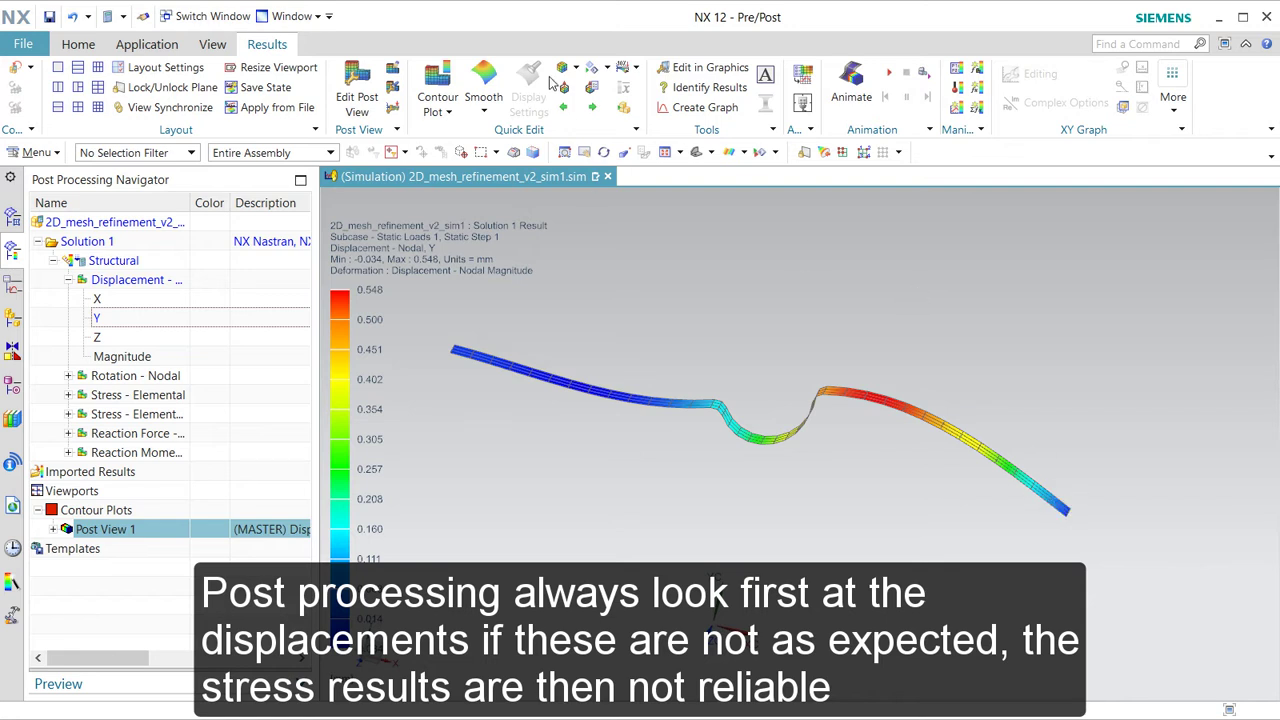
click(662, 88)
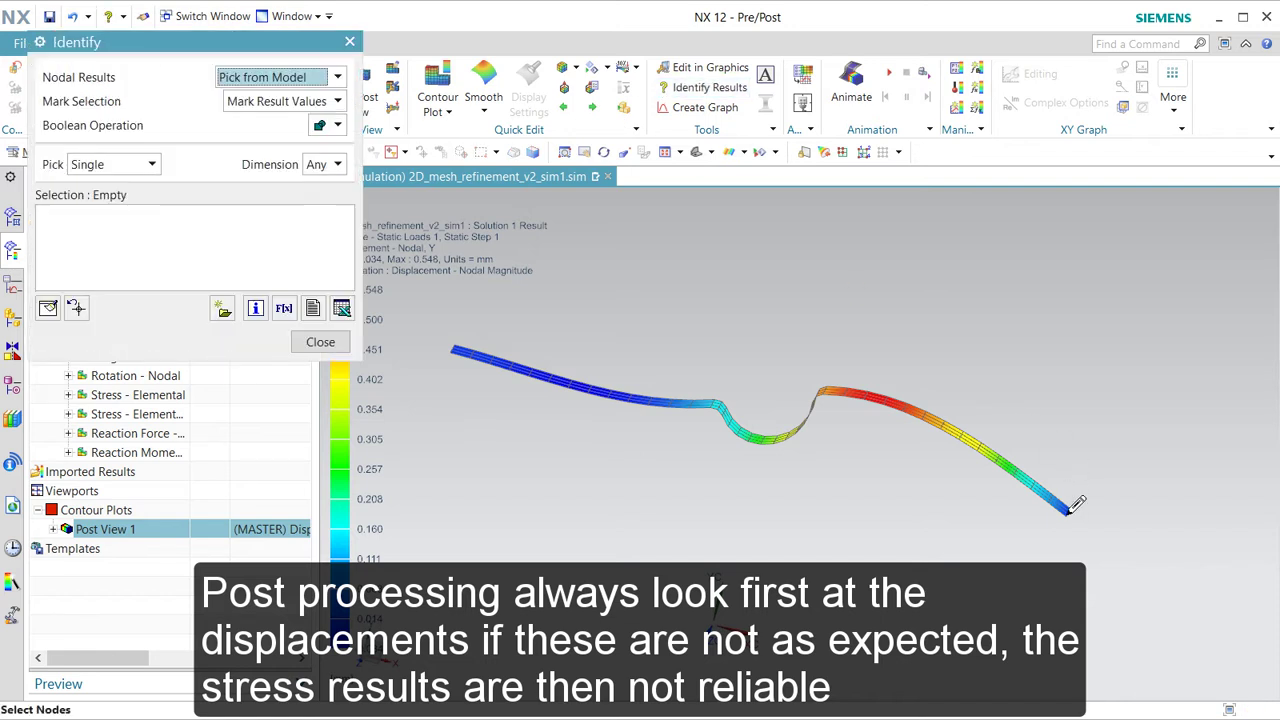
Read the Y displacement at end node 152, then return home to the undeformed mesh
scroll(1072, 512, up, 3)
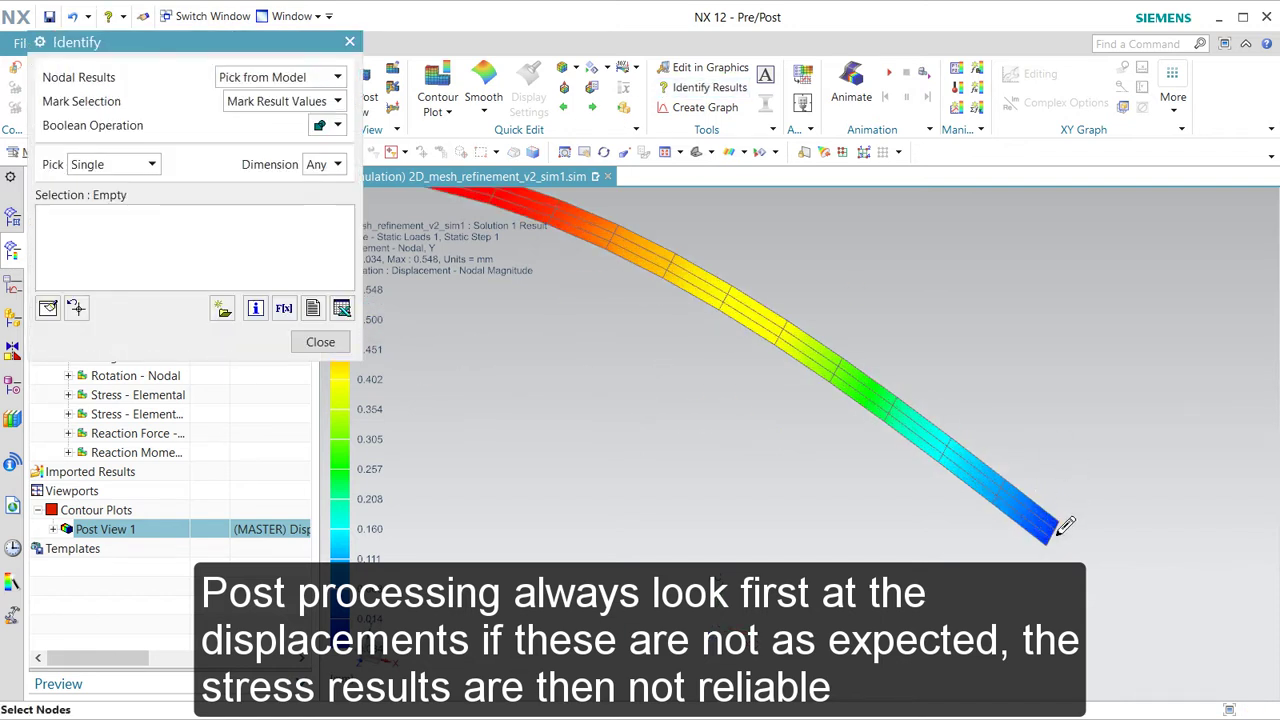
click(1050, 536)
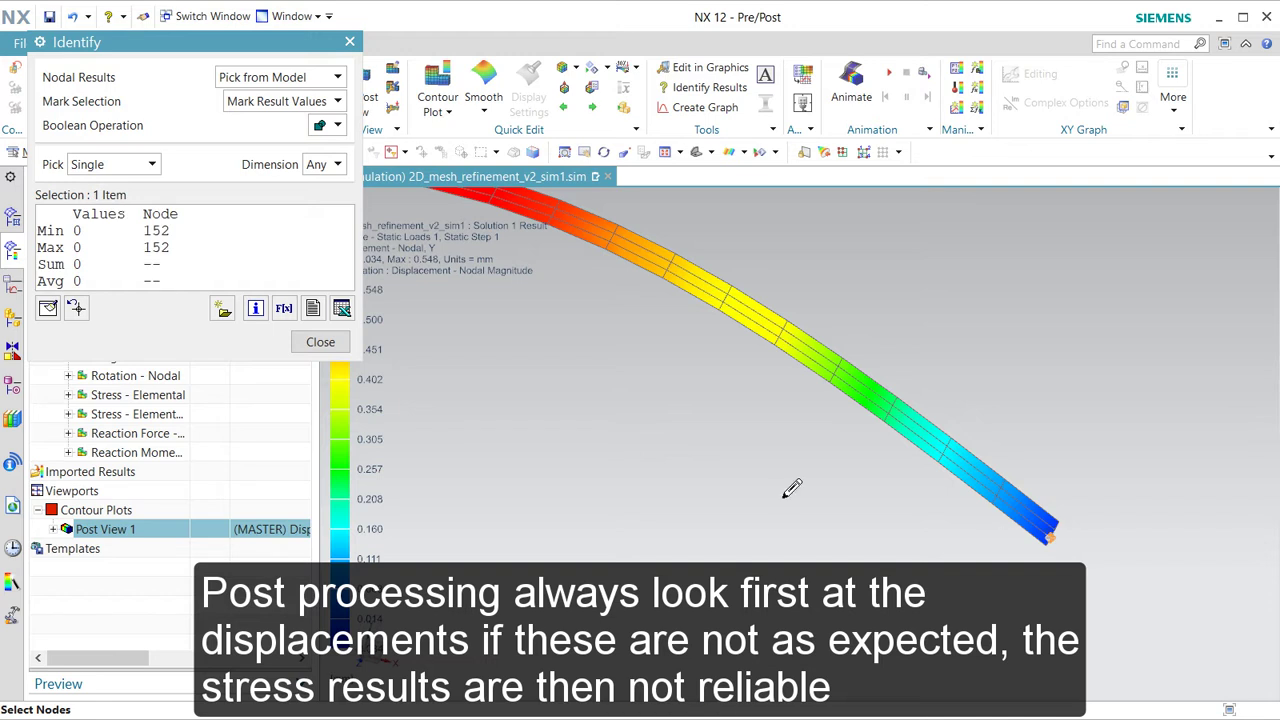
click(320, 342)
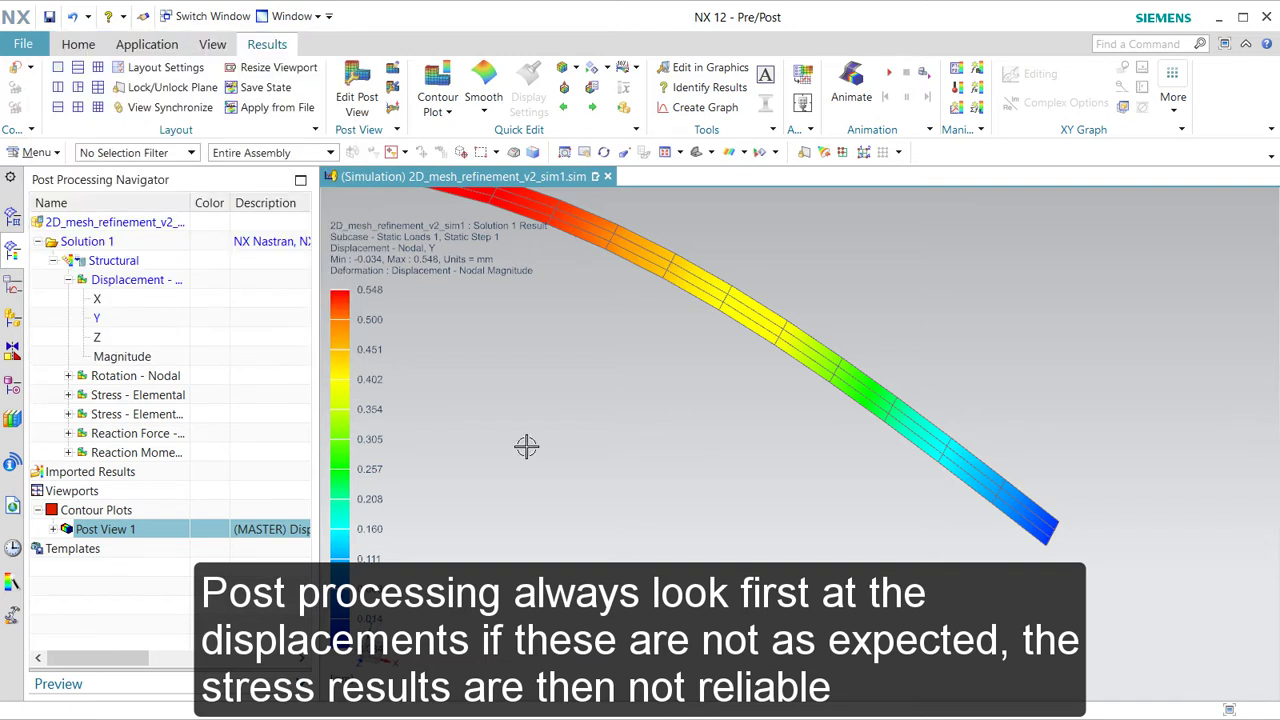
scroll(526, 446, down, 5)
middle_drag(477, 466, 572, 404)
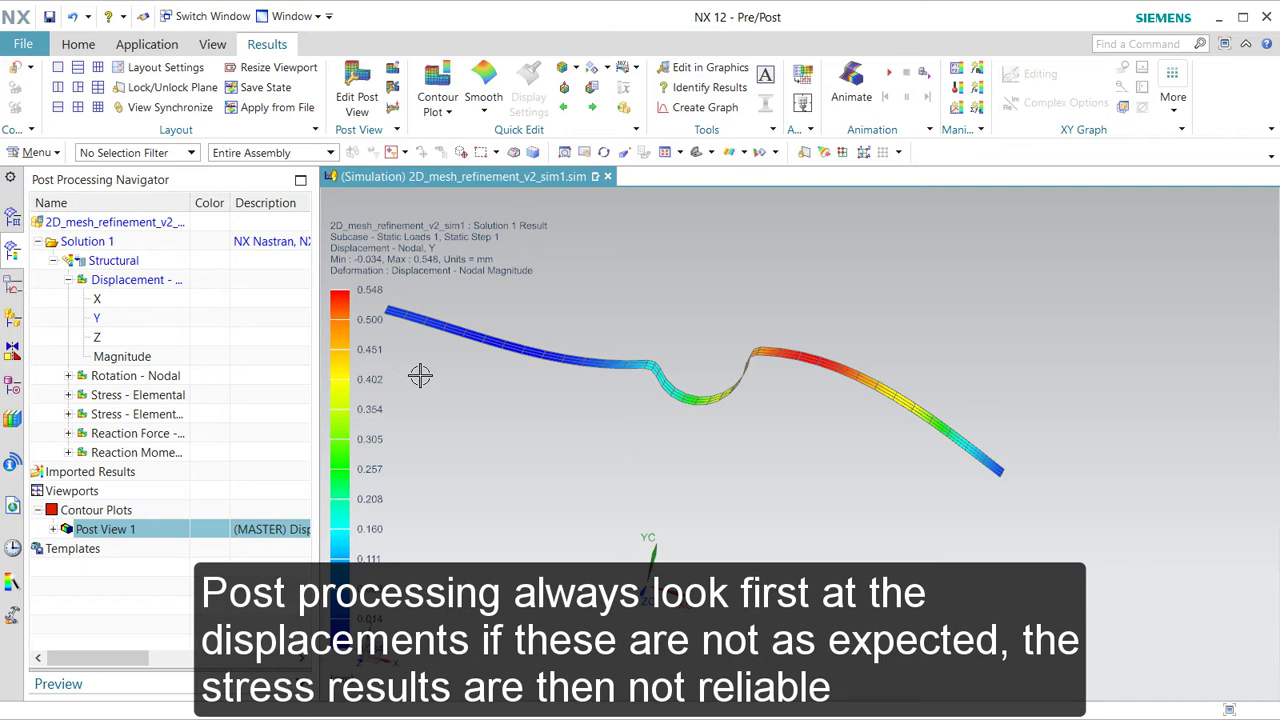
click(15, 67)
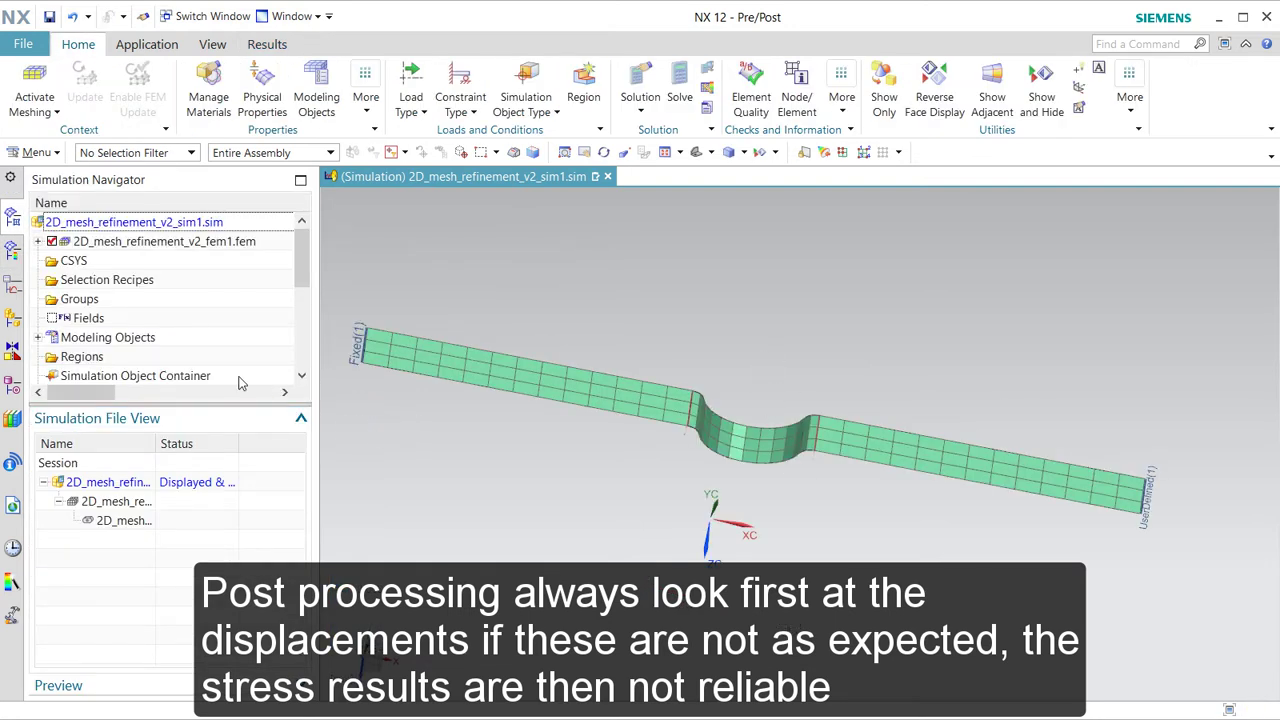
Plot element-nodal von Mises stress (peak 177.32 MPa), then make the fem1 file the displayed part
click(12, 250)
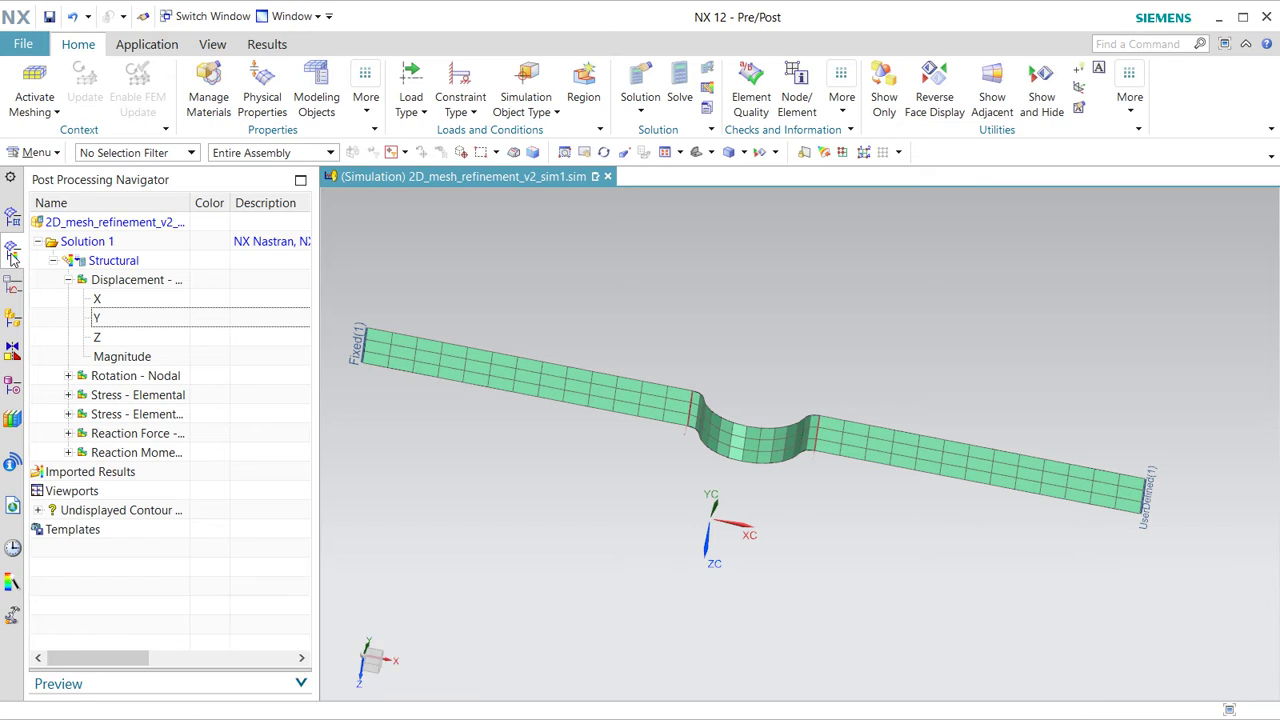
click(69, 416)
click(140, 626)
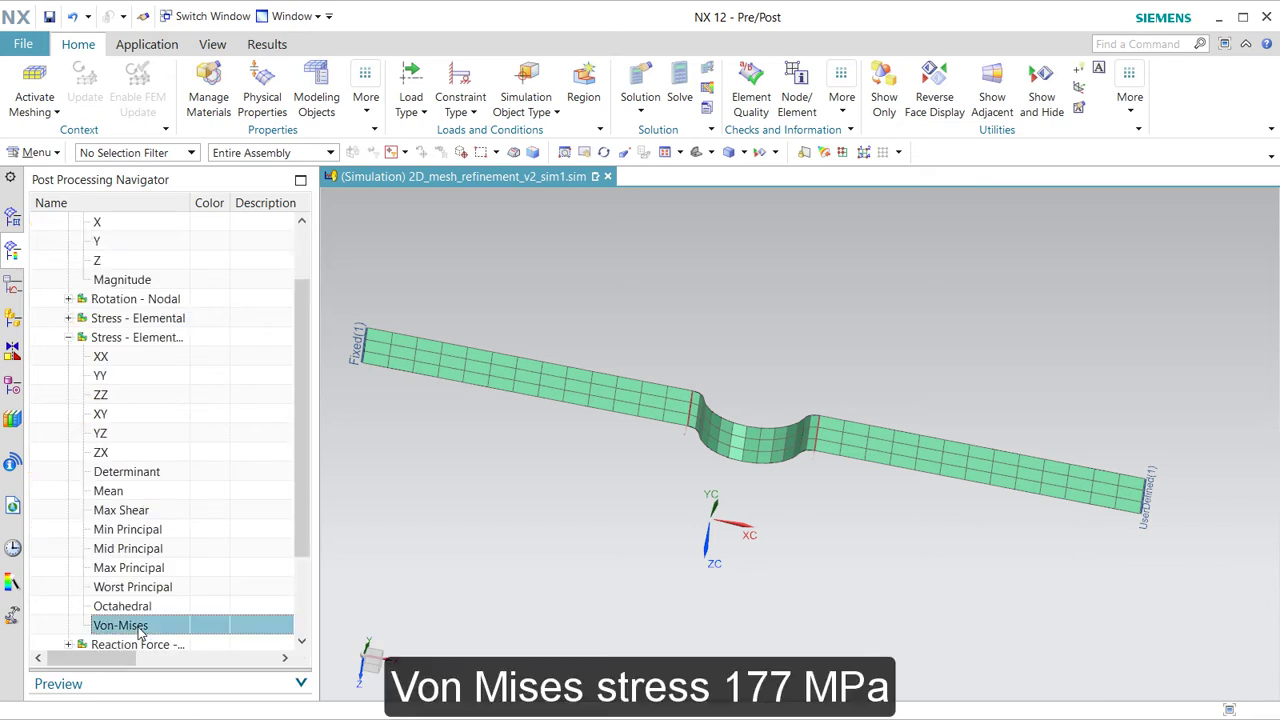
double_click(140, 626)
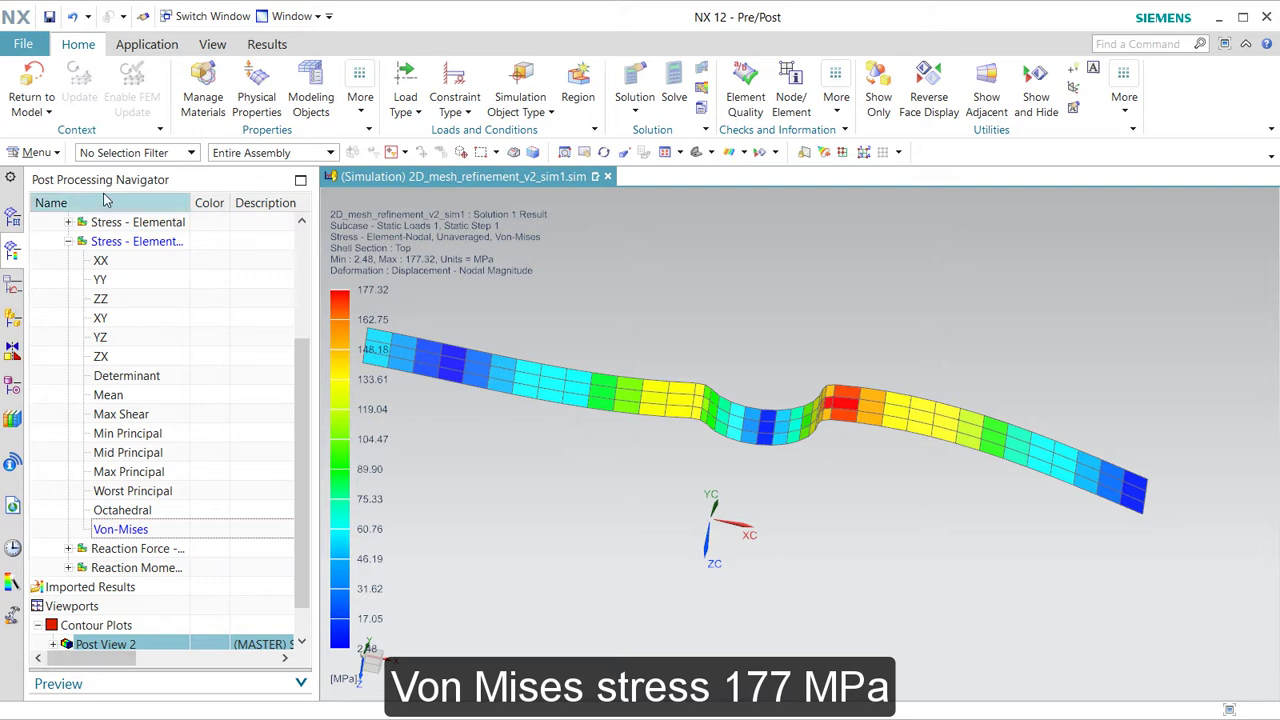
click(13, 220)
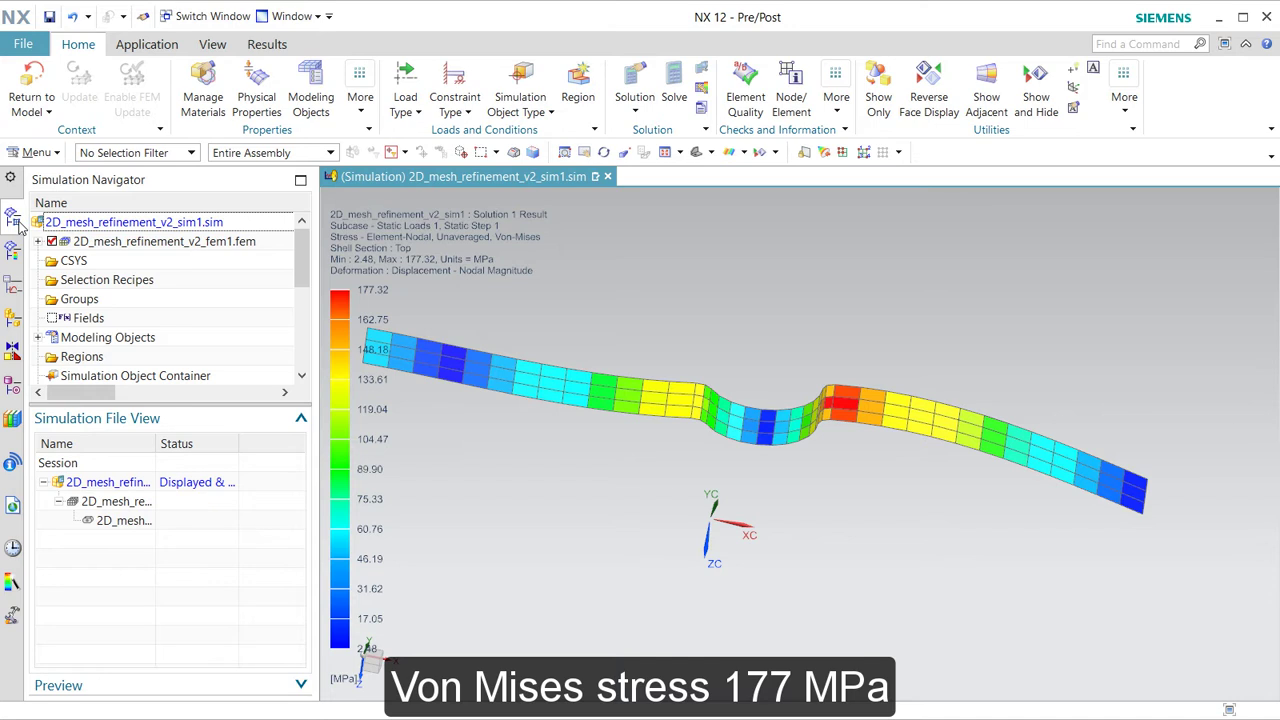
double_click(96, 503)
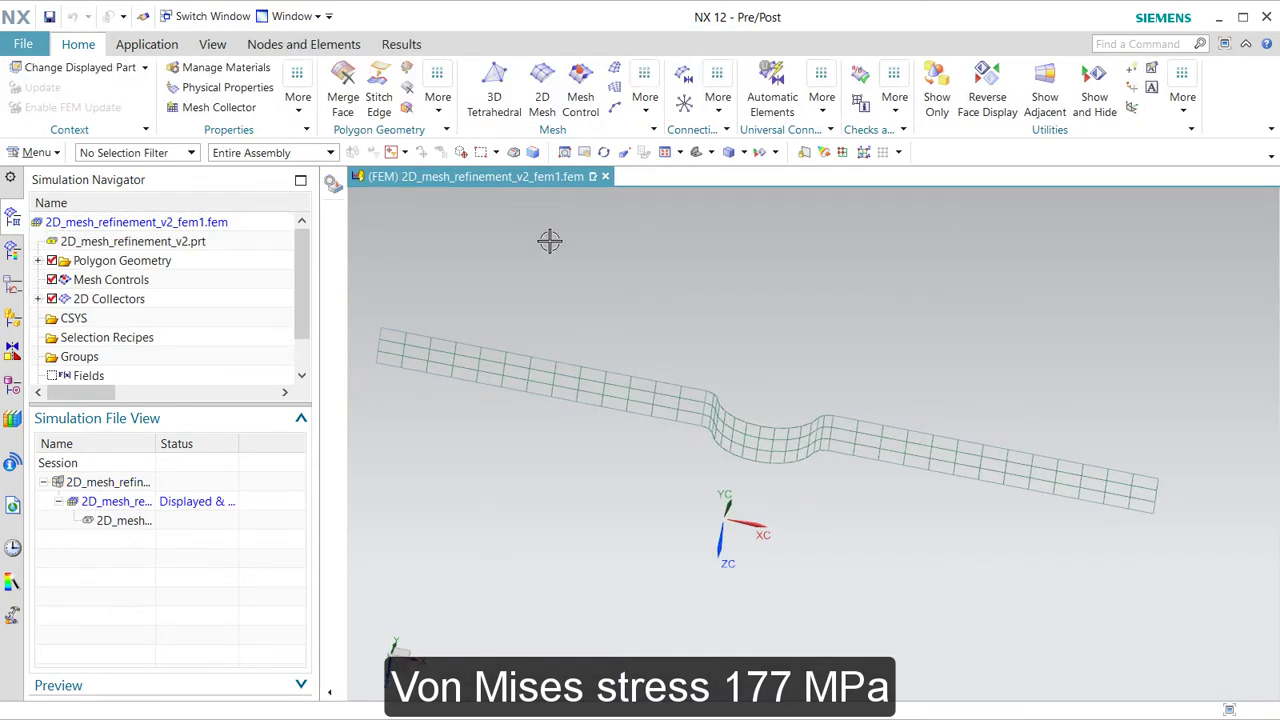
Start a 2D Local Remesh and box-select the elements around the stress peak
click(645, 117)
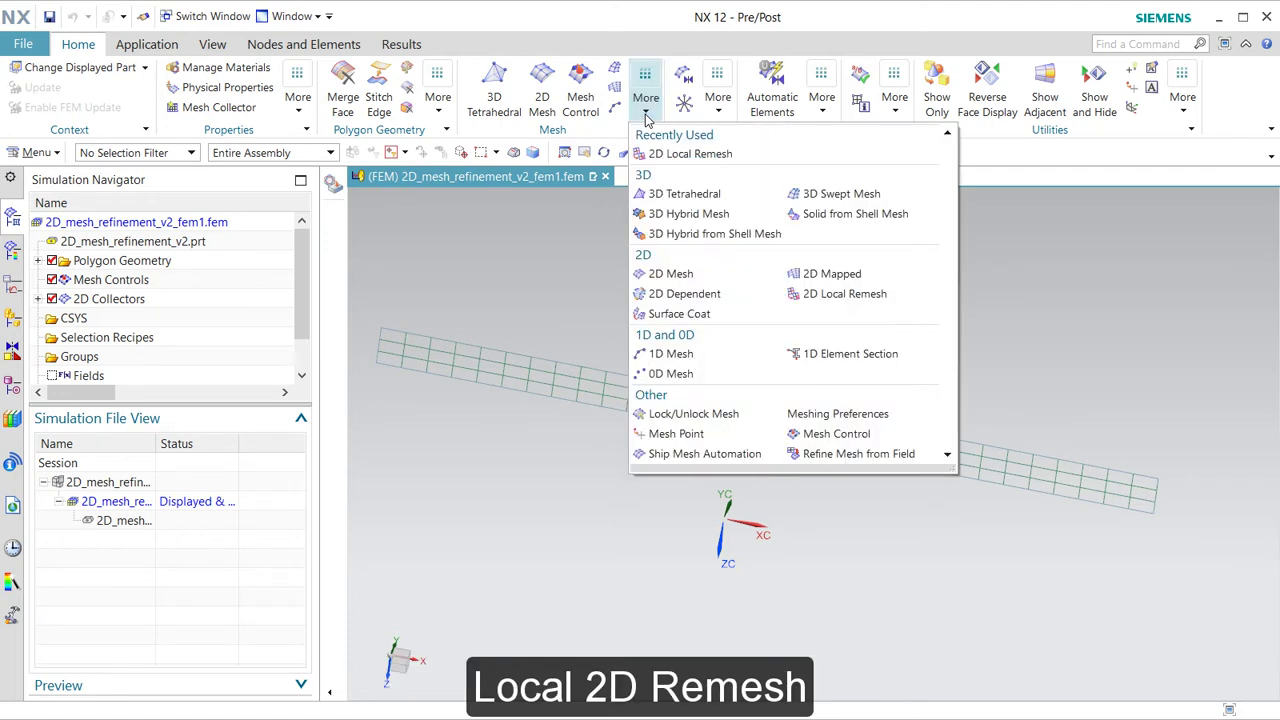
click(817, 300)
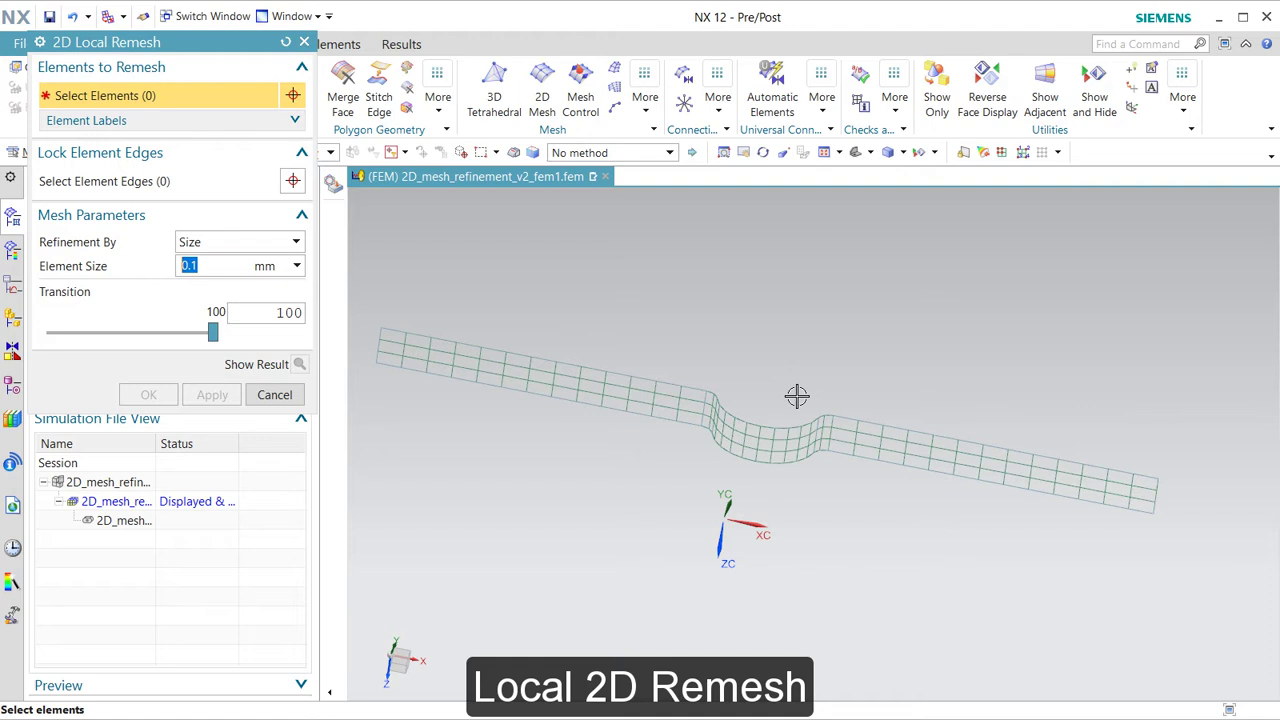
key(ctrl+alt+f)
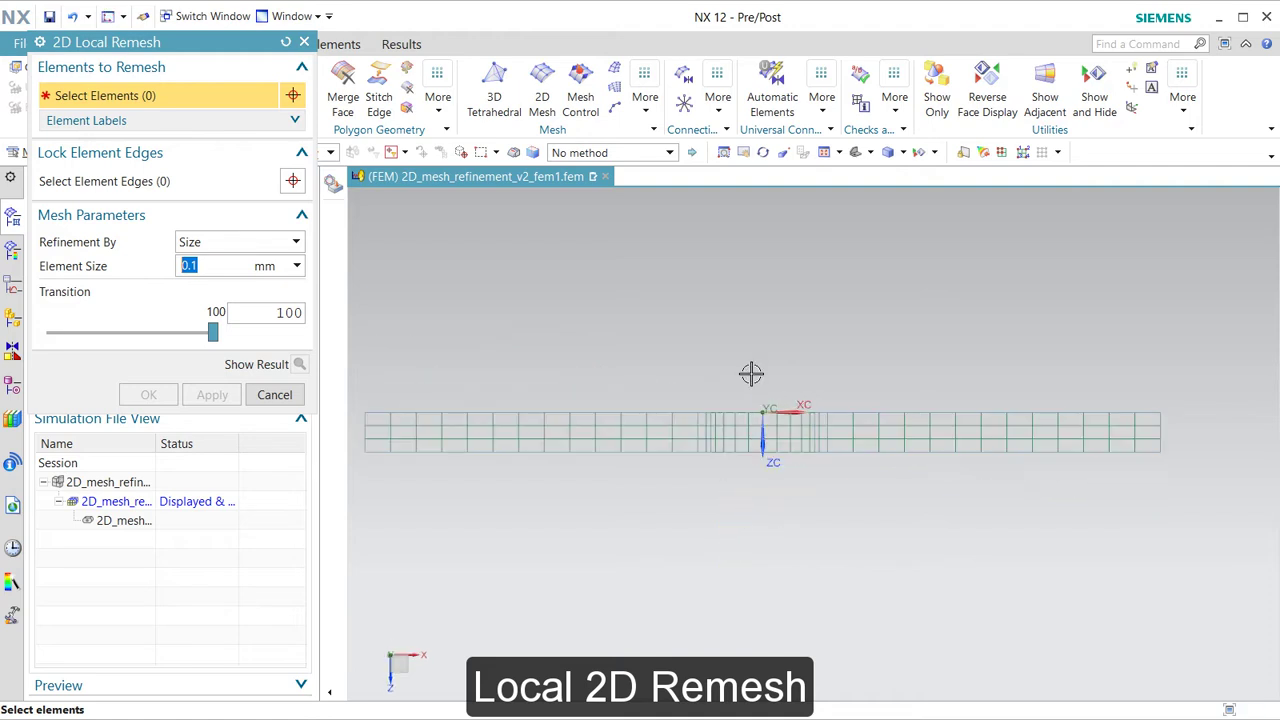
drag(751, 374, 894, 503)
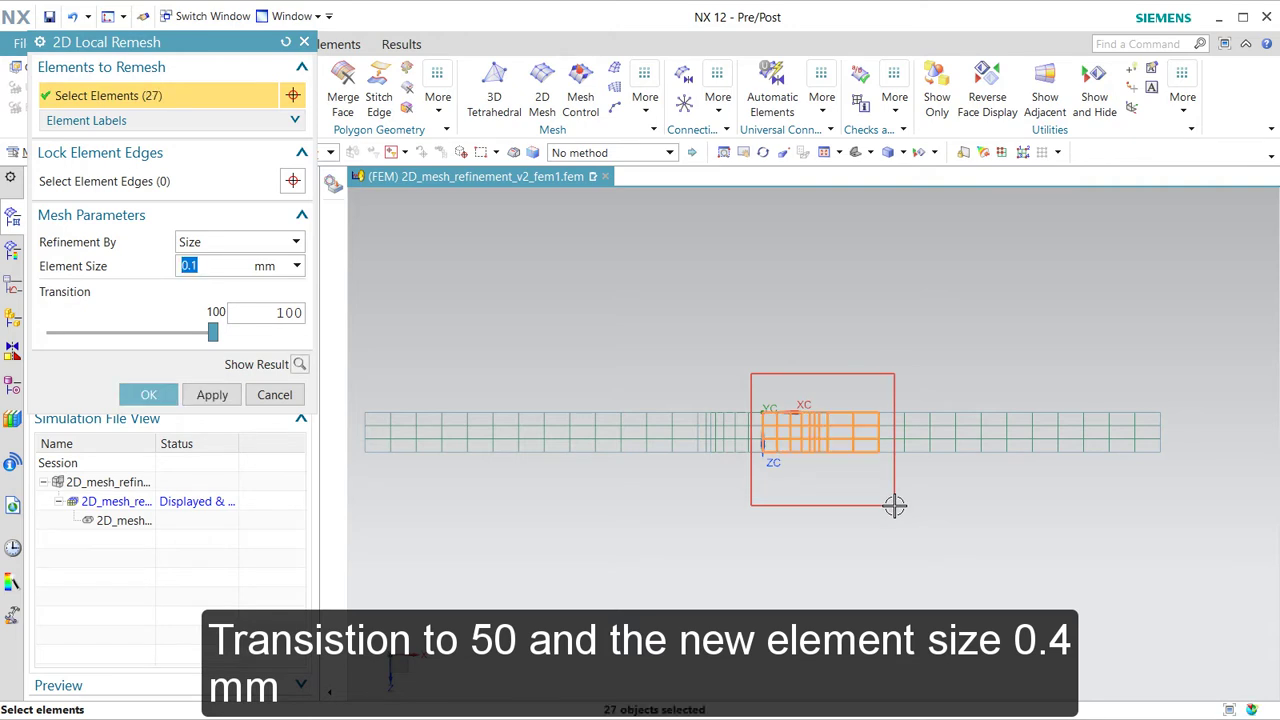
right_click(710, 263)
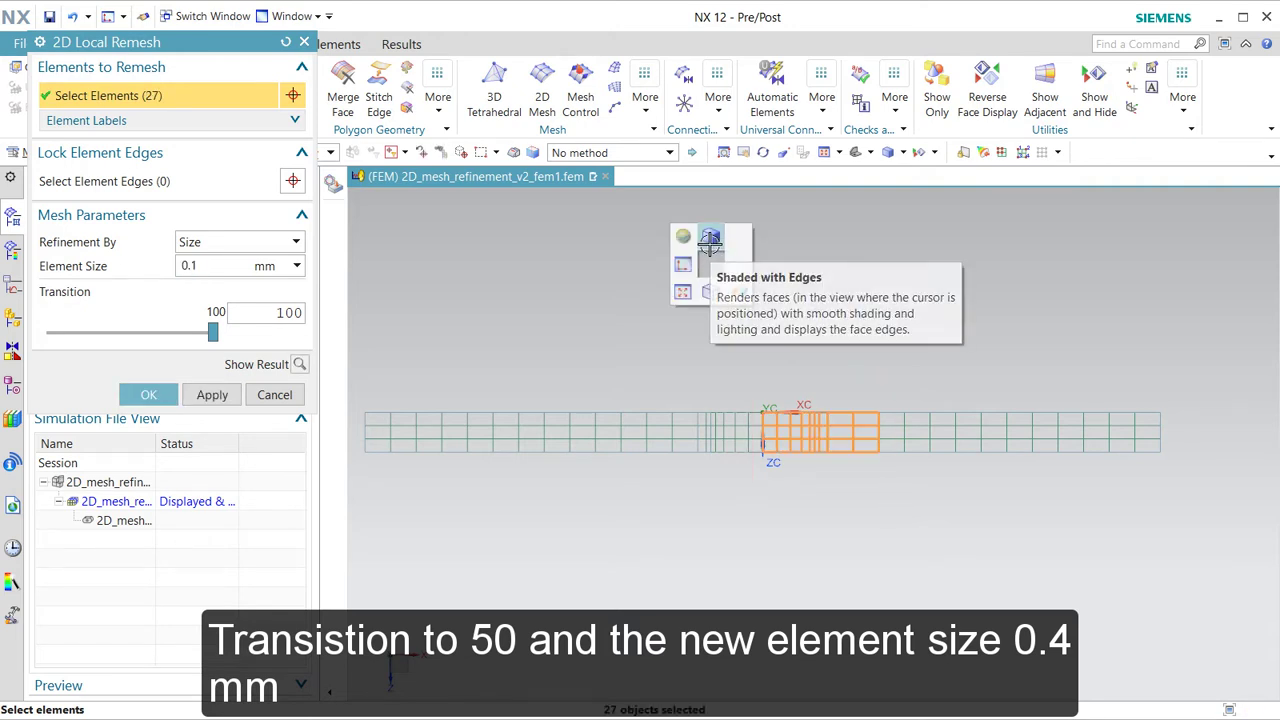
click(710, 238)
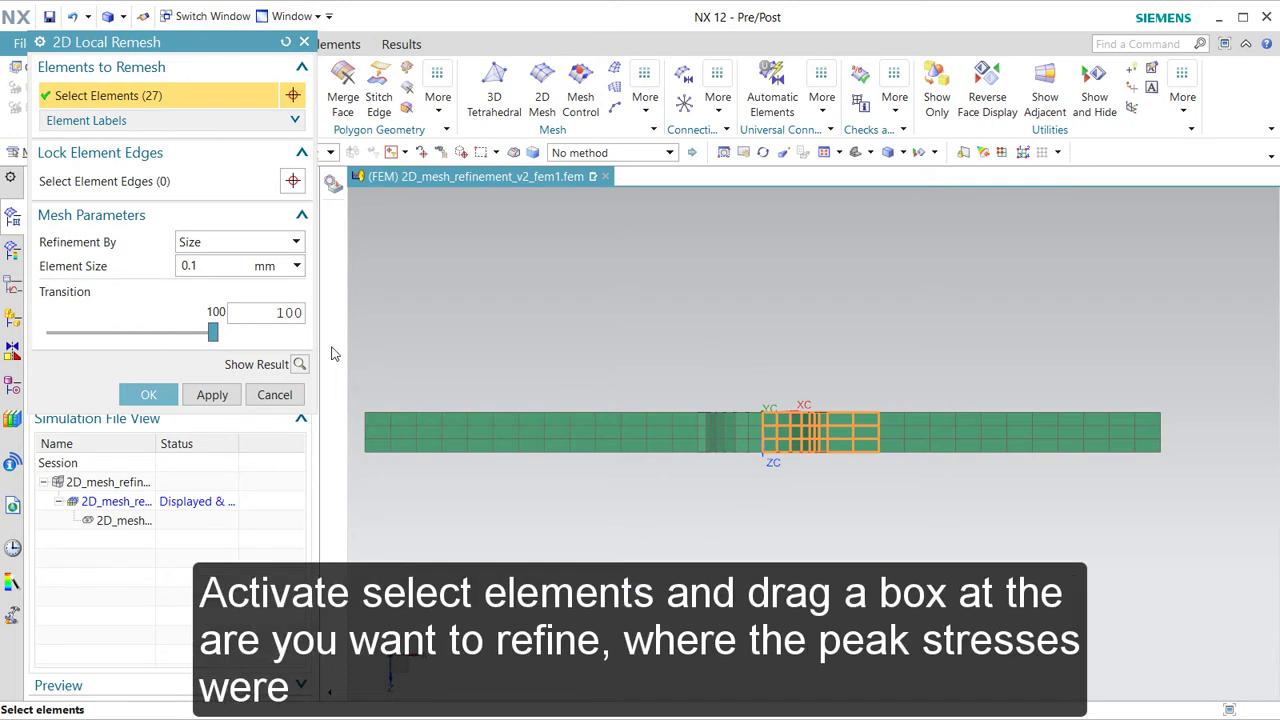
Apply the local remesh with transition 52 and 0.4 mm element size
drag(214, 334, 137, 334)
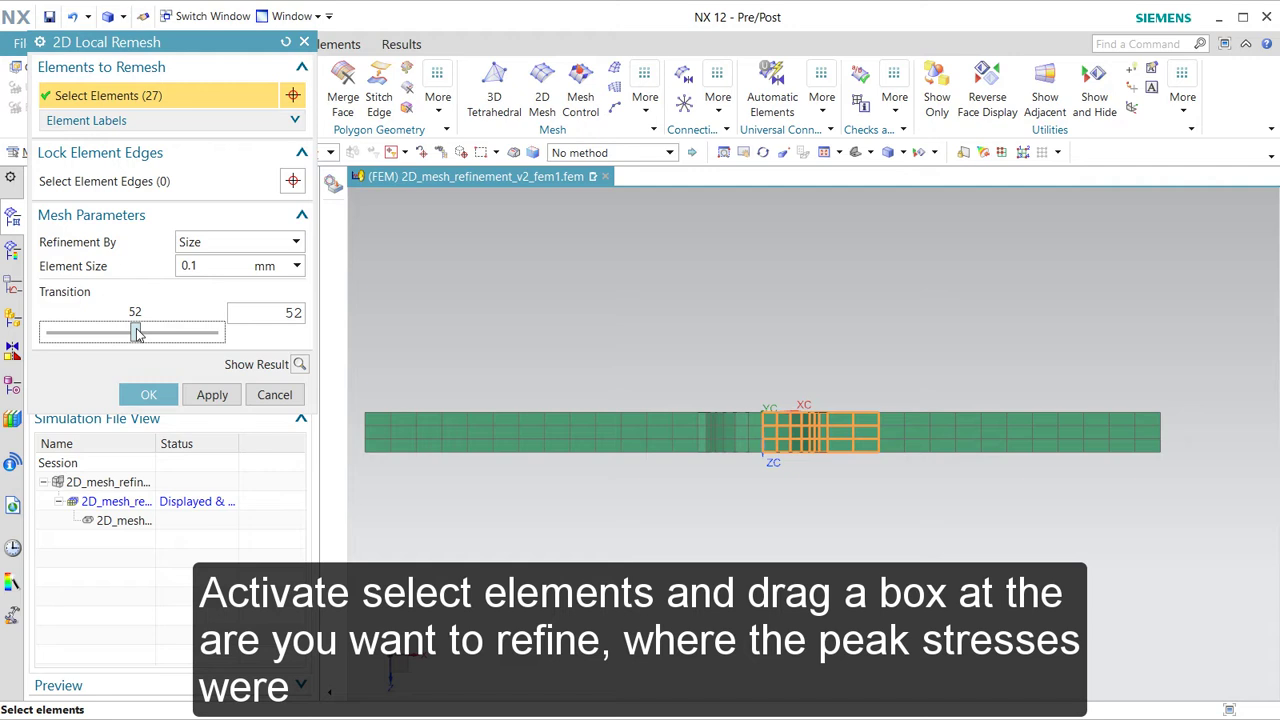
click(202, 266)
double_click(202, 266)
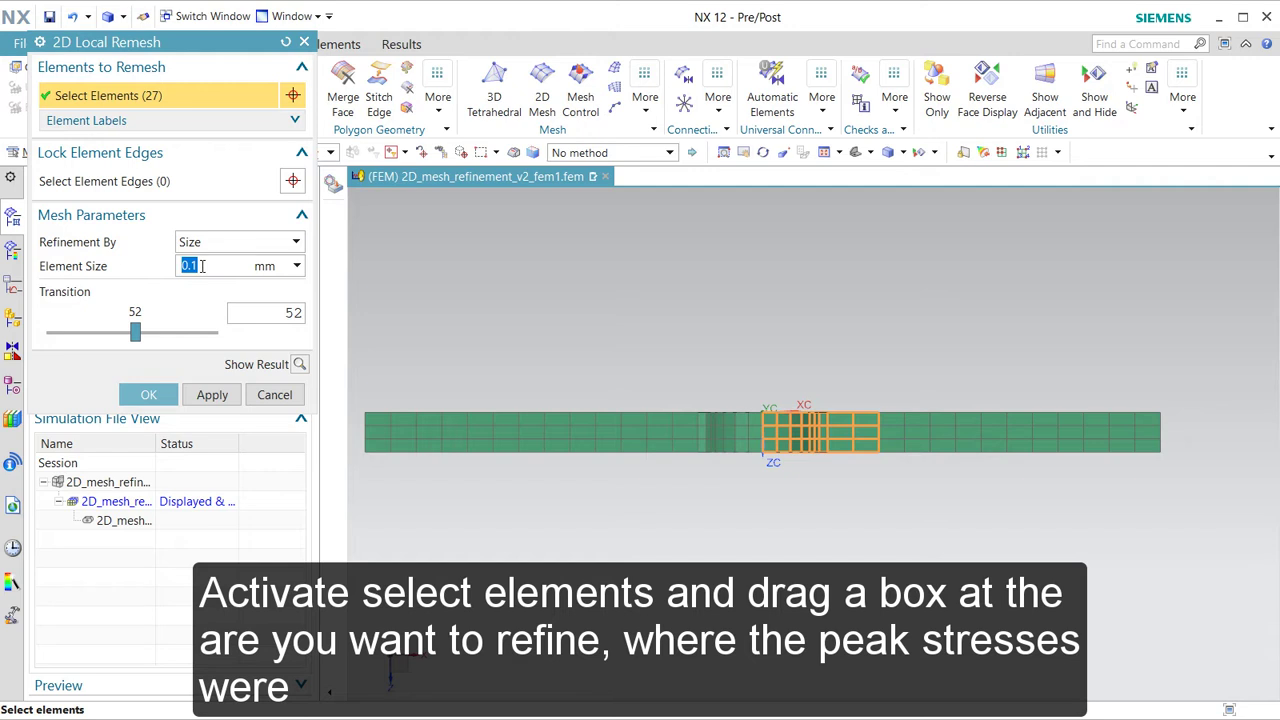
text(0)
double_click(201, 266)
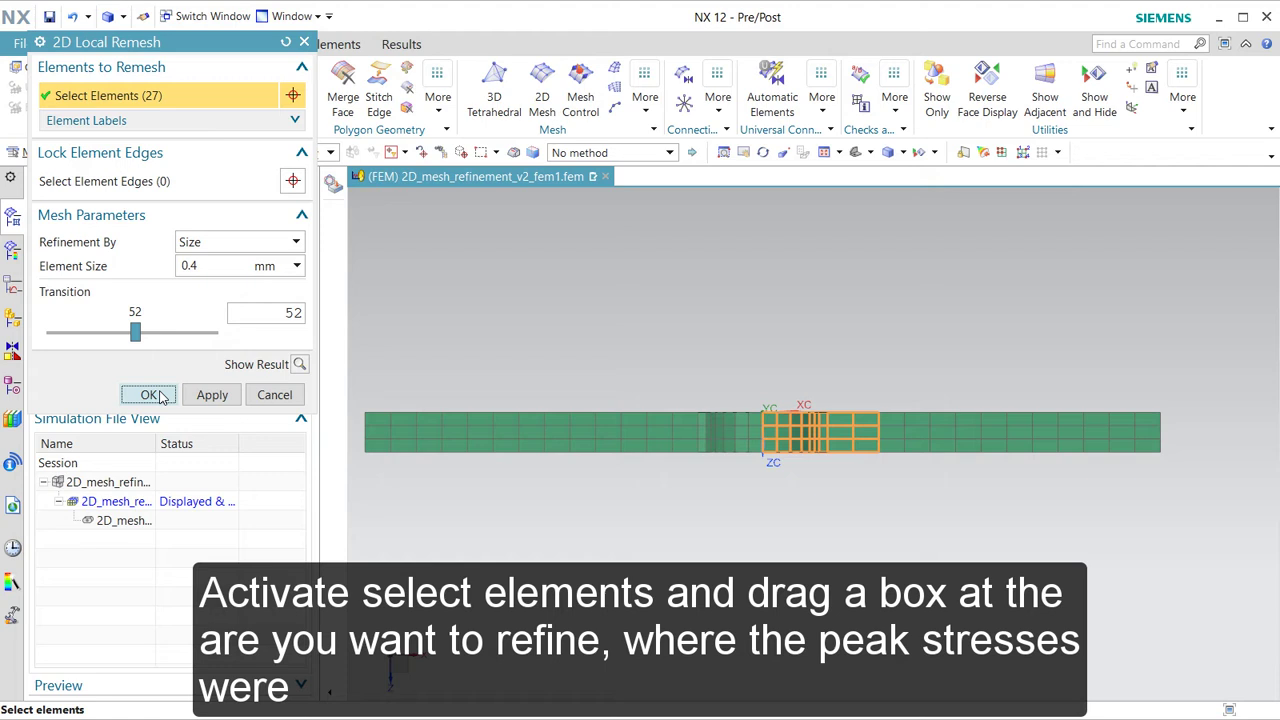
click(158, 395)
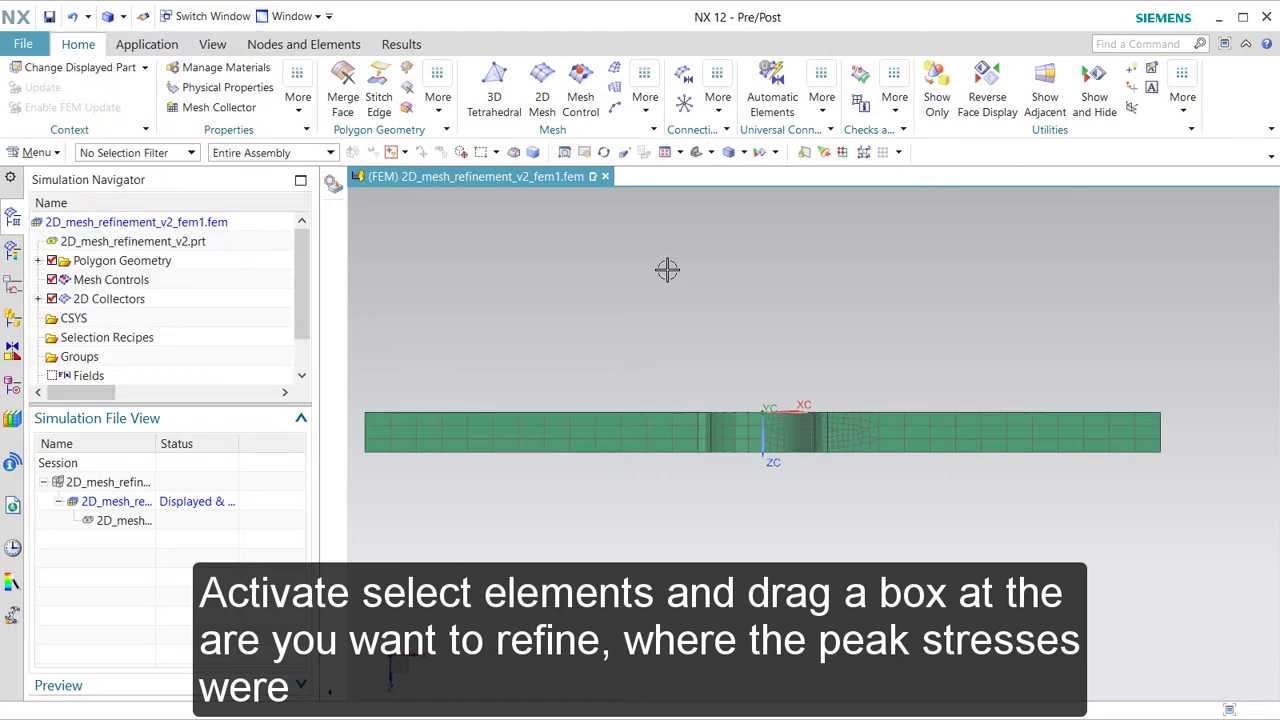
Run Element Quality on the refined centre elements: 0 failed, 175 warnings
click(860, 73)
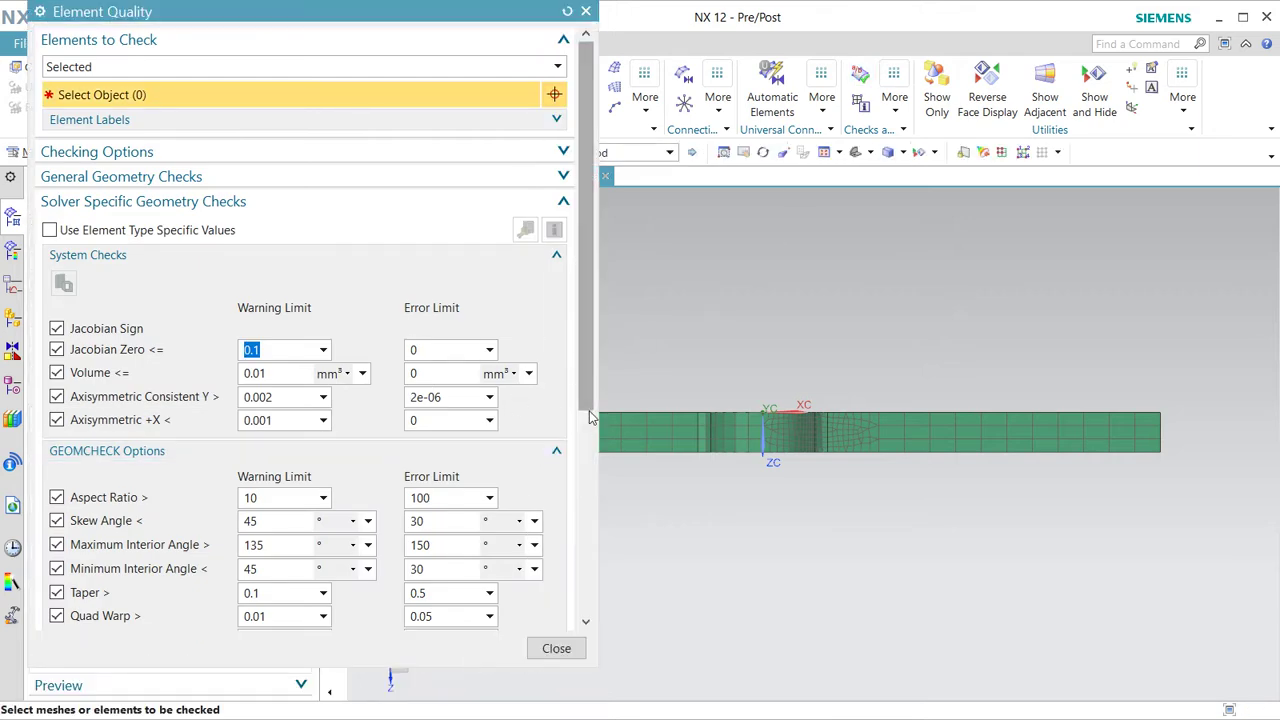
scroll(590, 410, down, 5)
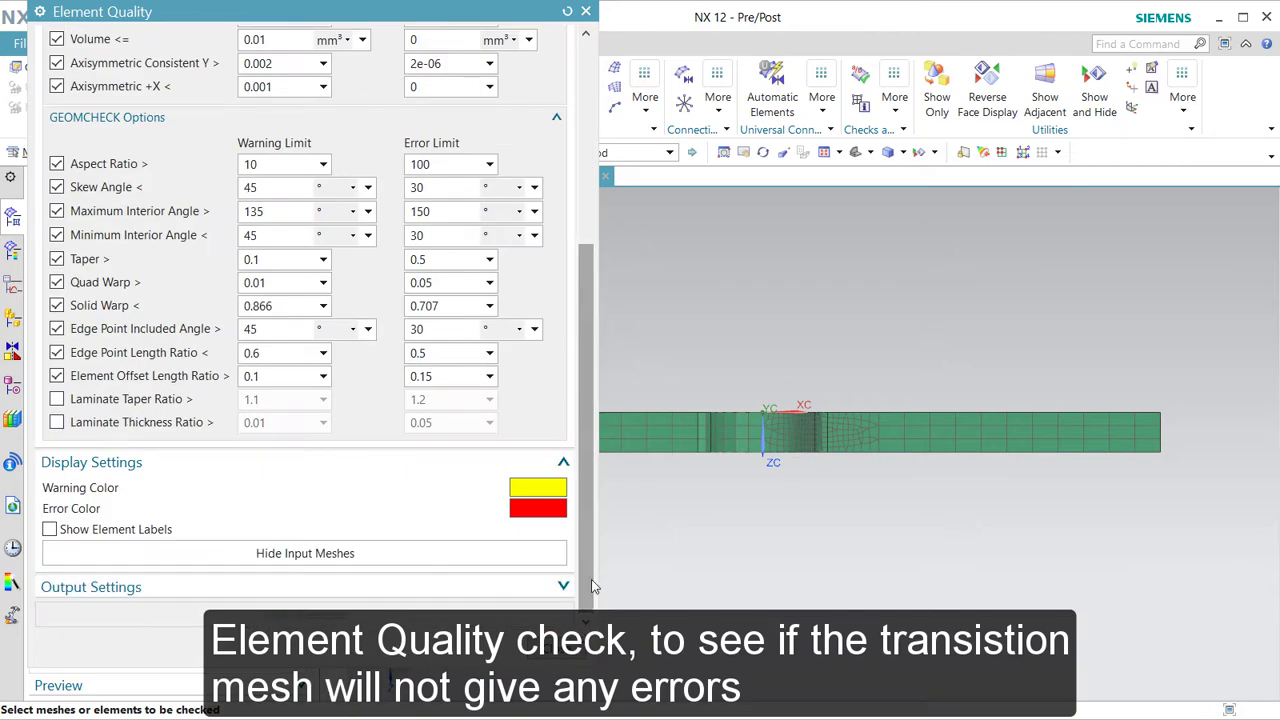
scroll(585, 587, up, 5)
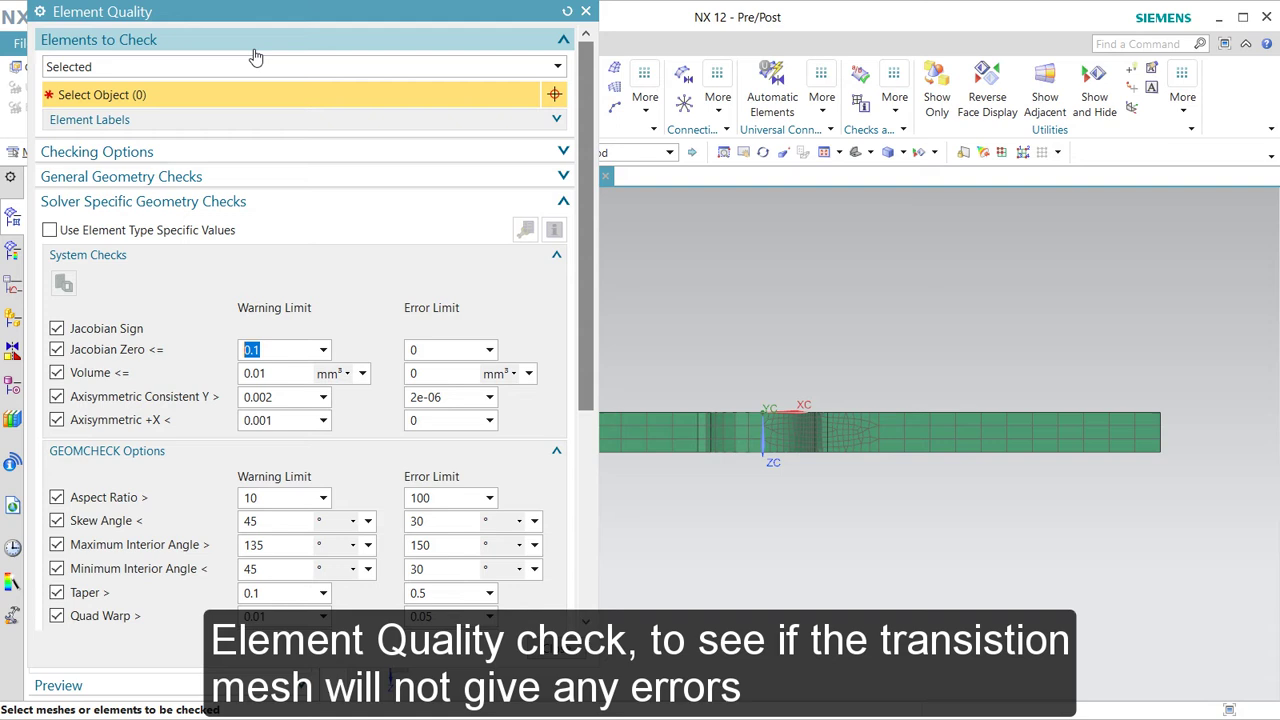
drag(738, 386, 930, 488)
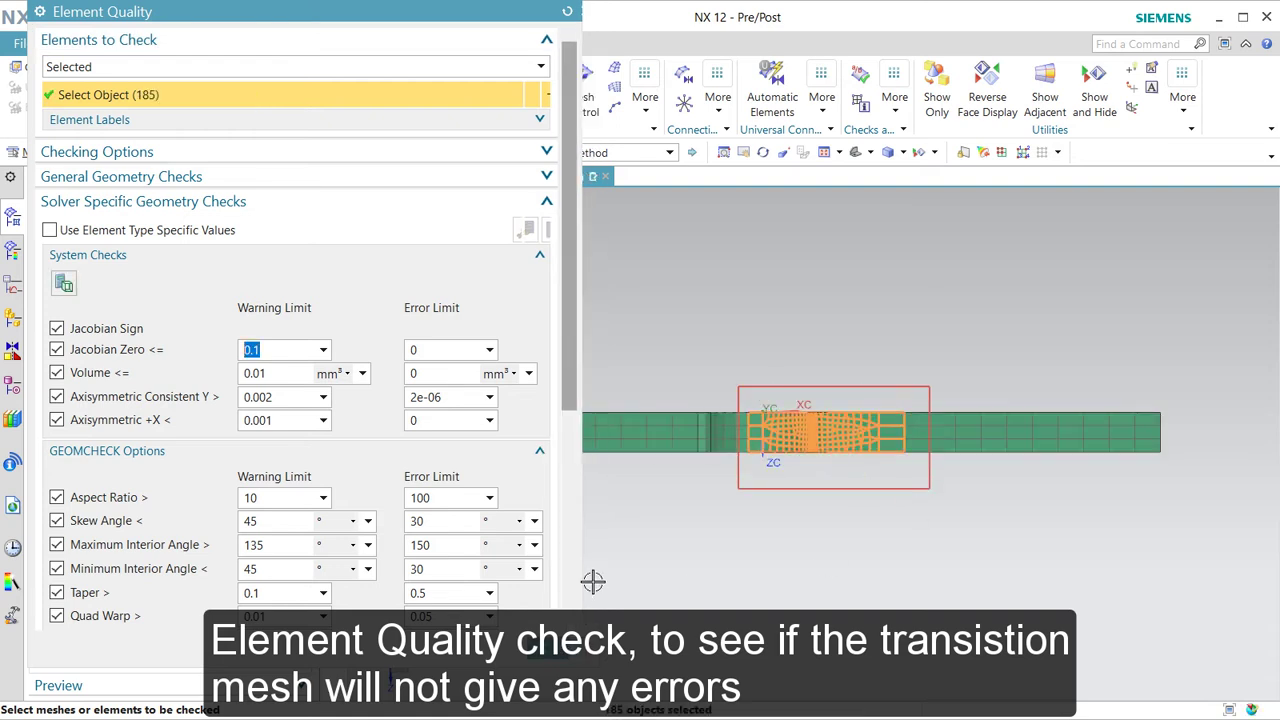
scroll(575, 258, down, 10)
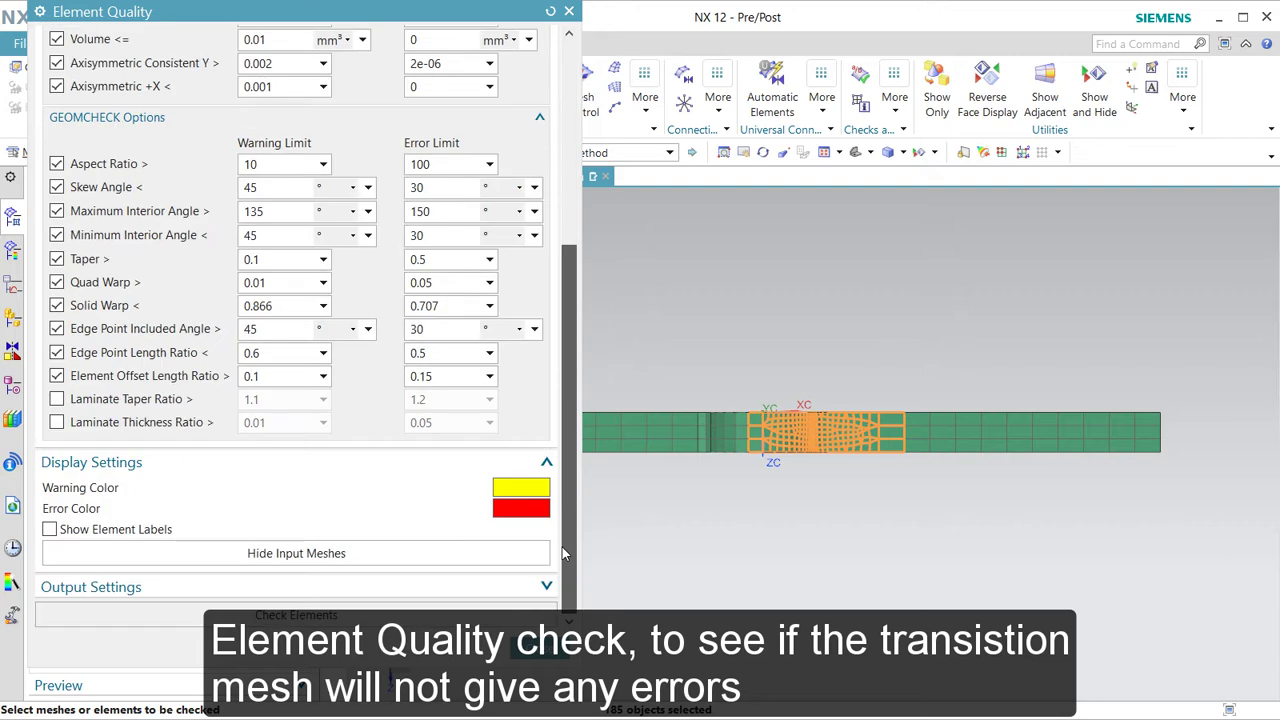
click(401, 622)
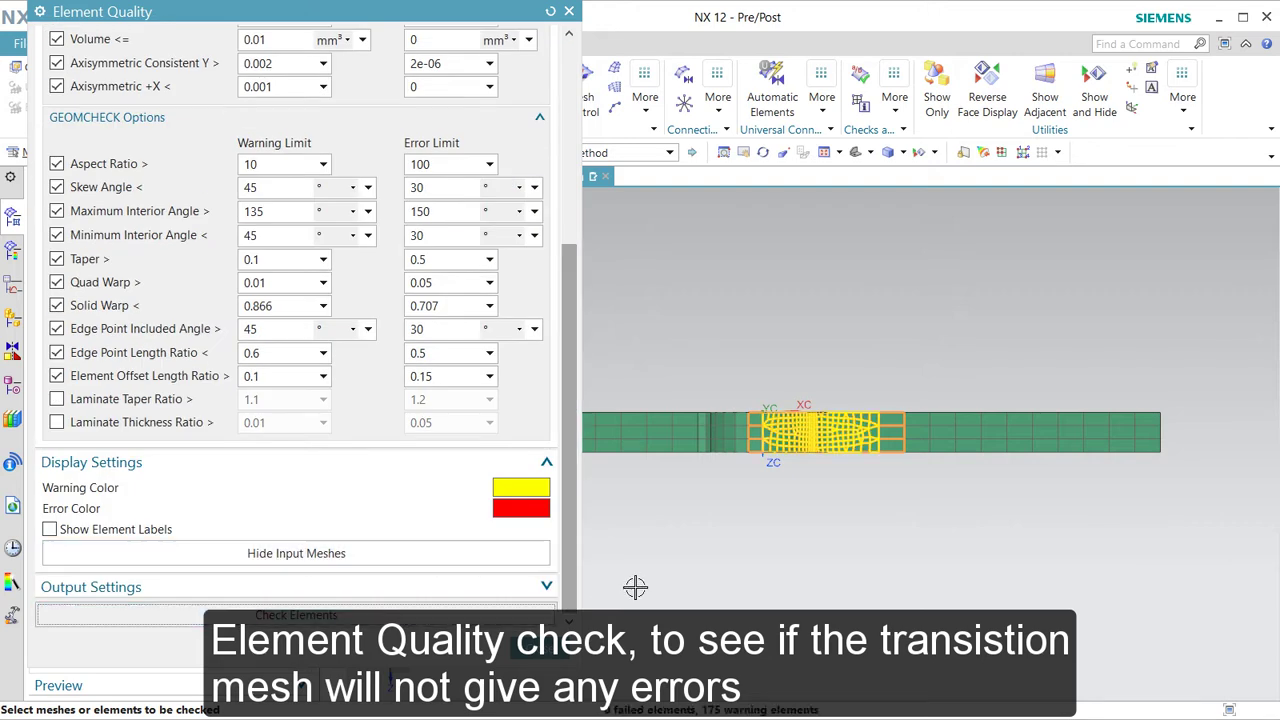
scroll(768, 529, up, 1)
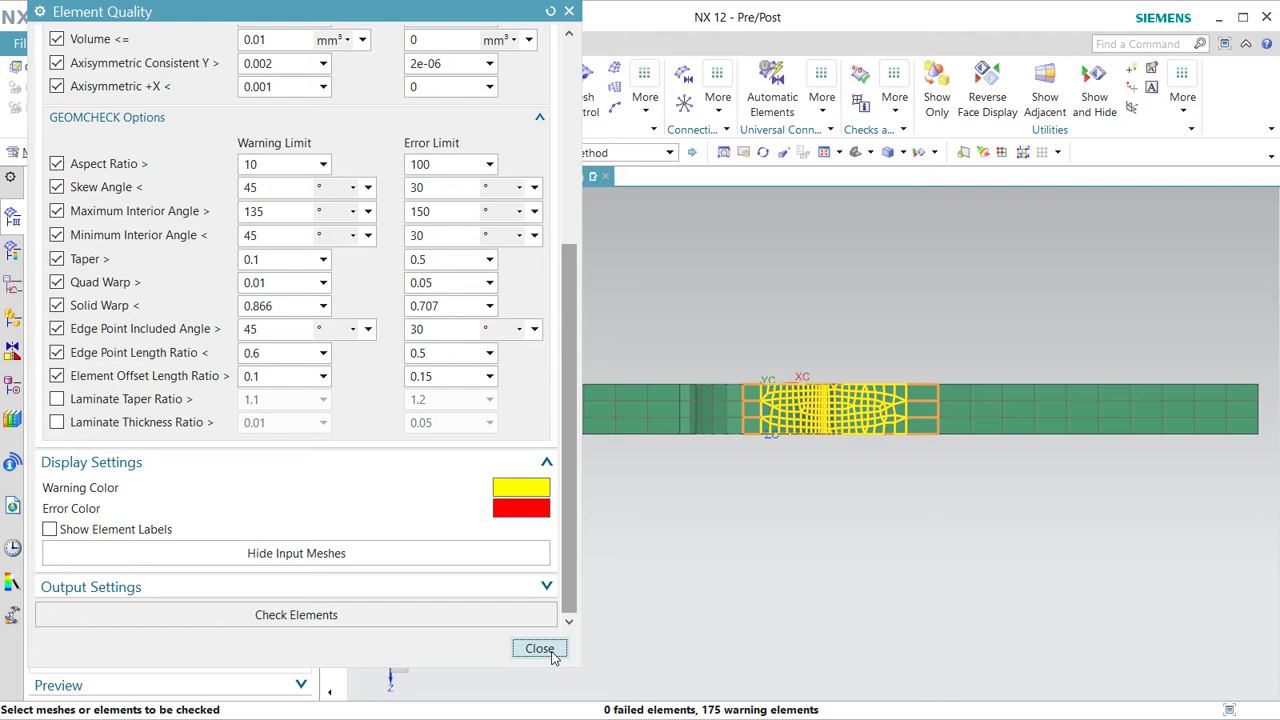
click(540, 649)
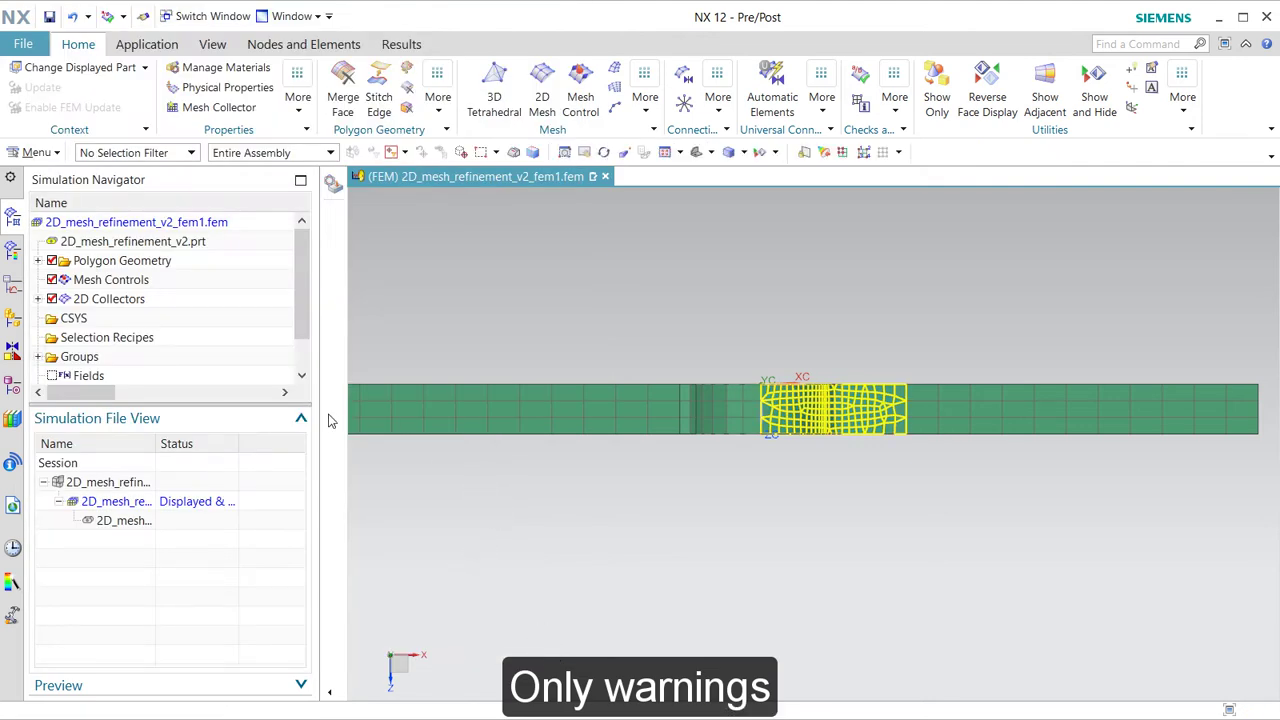
Inspect 2d_mesh(1) under AL2014_thk_1_mm, then make 2D_mesh_refinement_v2_sim1.sim the active part
click(494, 358)
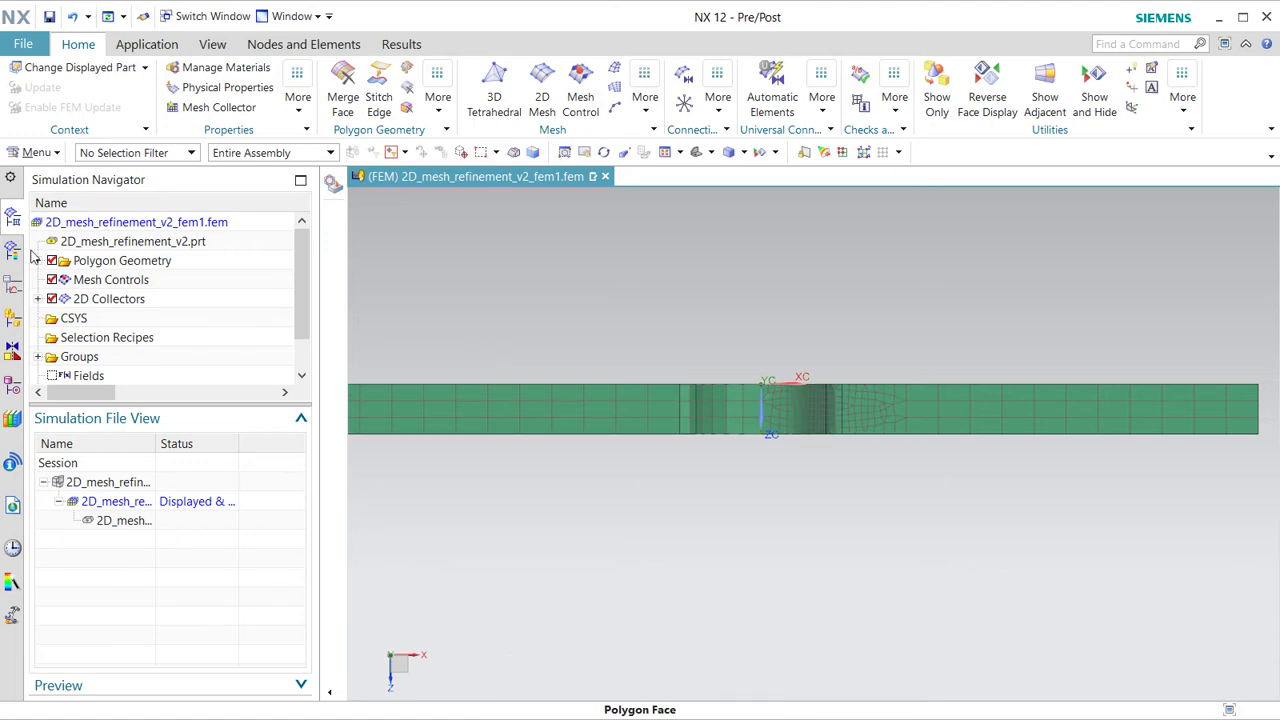
click(38, 300)
click(54, 318)
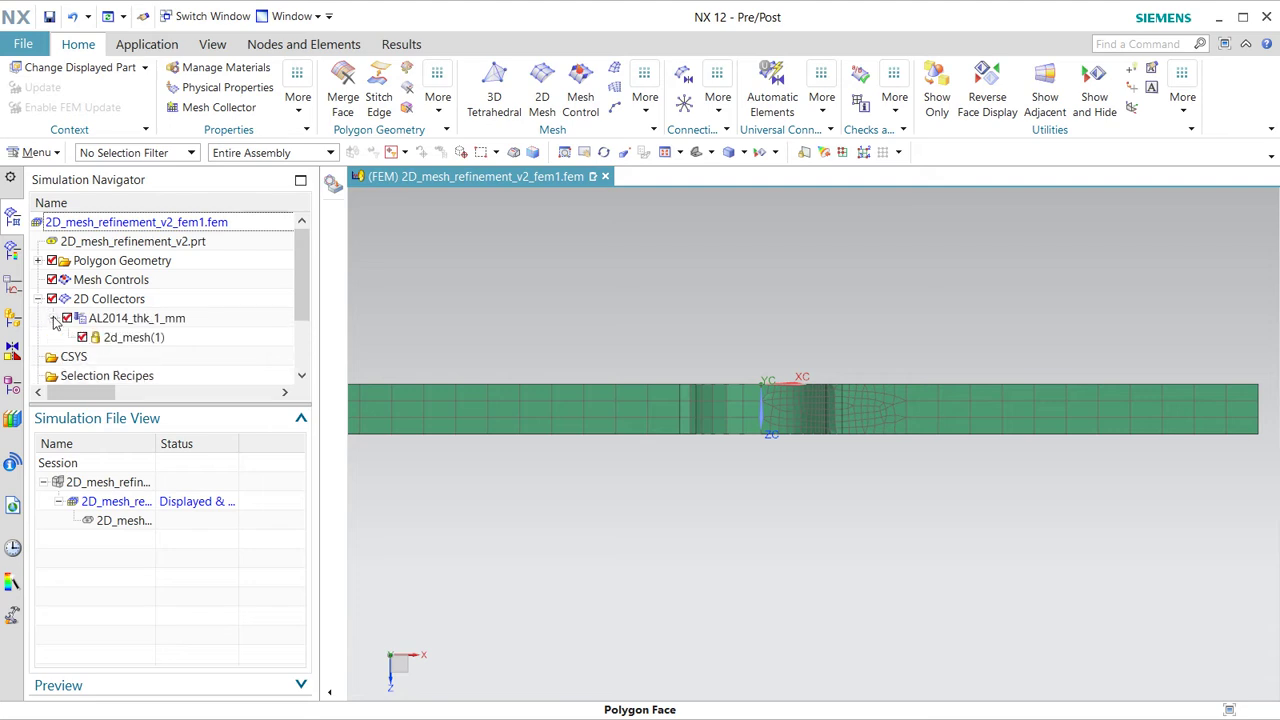
click(141, 343)
right_click(143, 342)
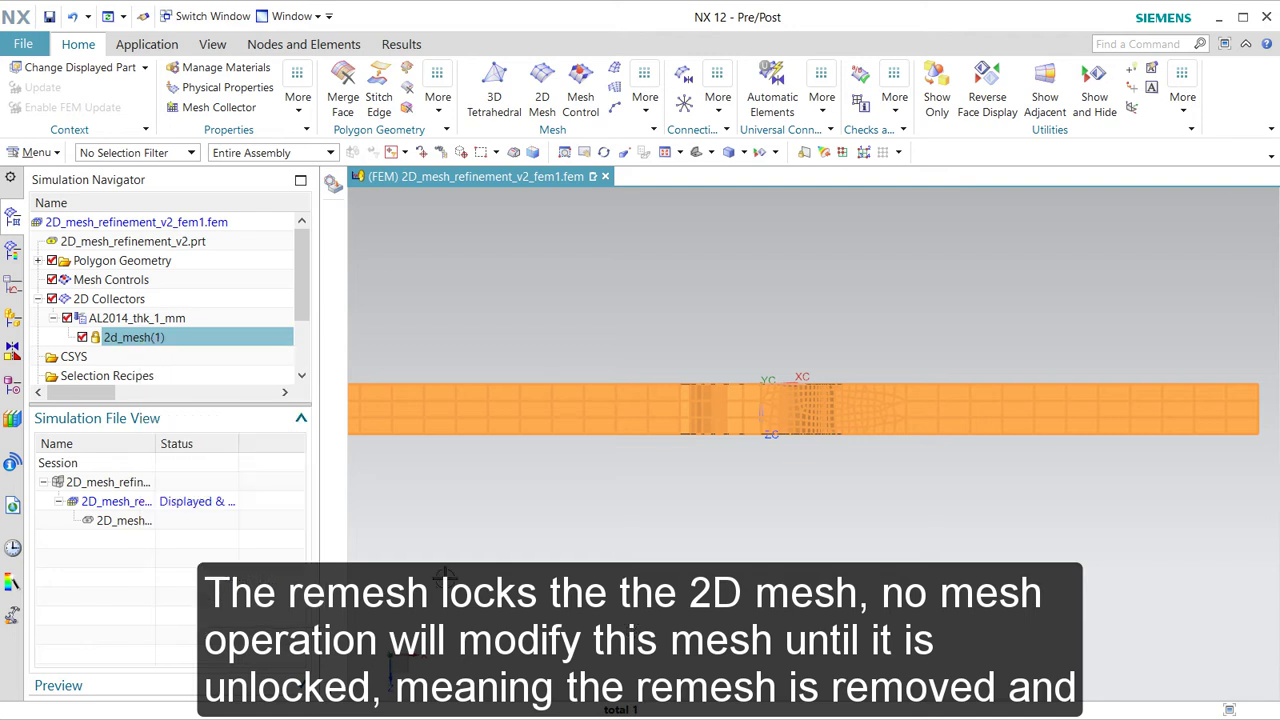
double_click(138, 484)
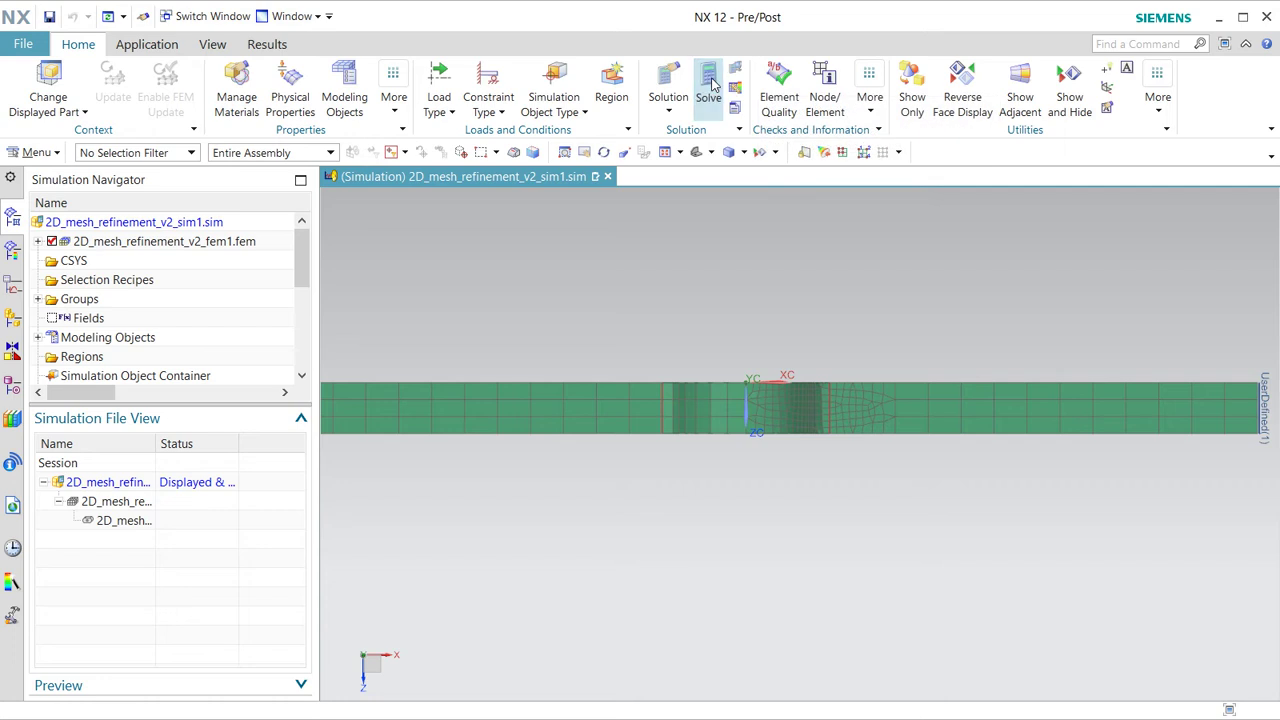
Re-solve Solution 1 on the refined mesh, dismiss the solver windows, and list its results
click(708, 85)
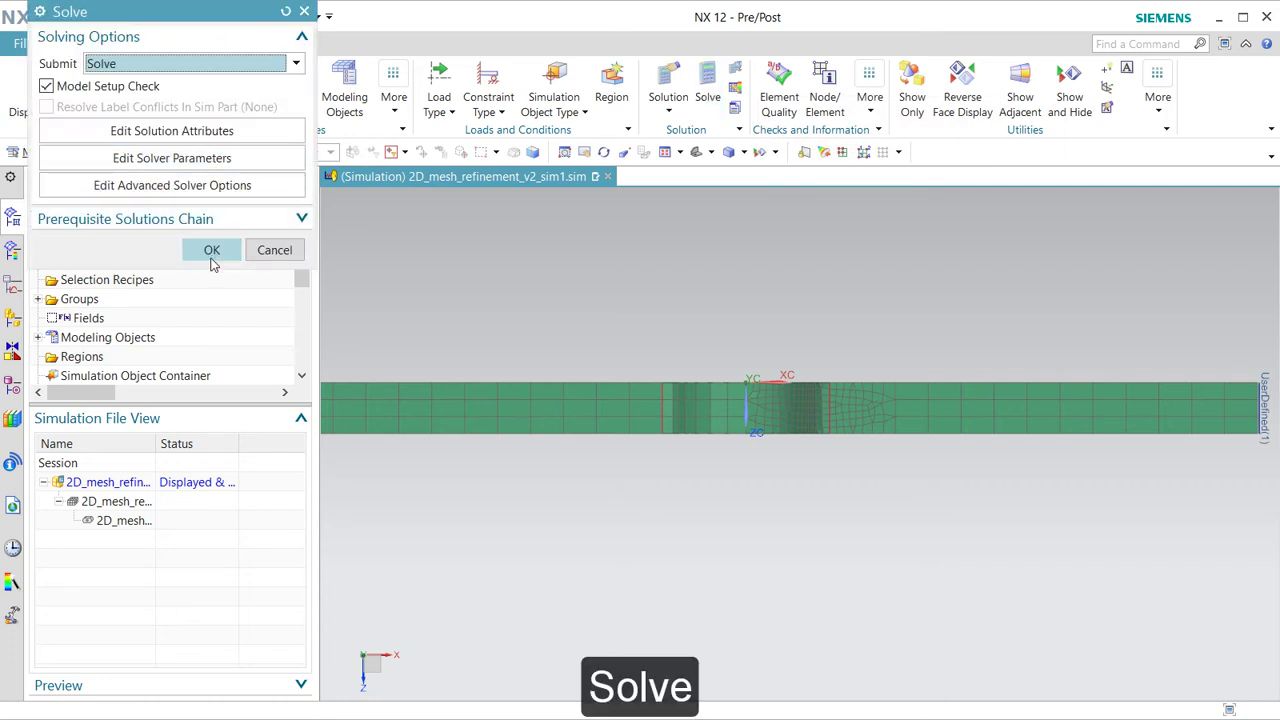
click(212, 250)
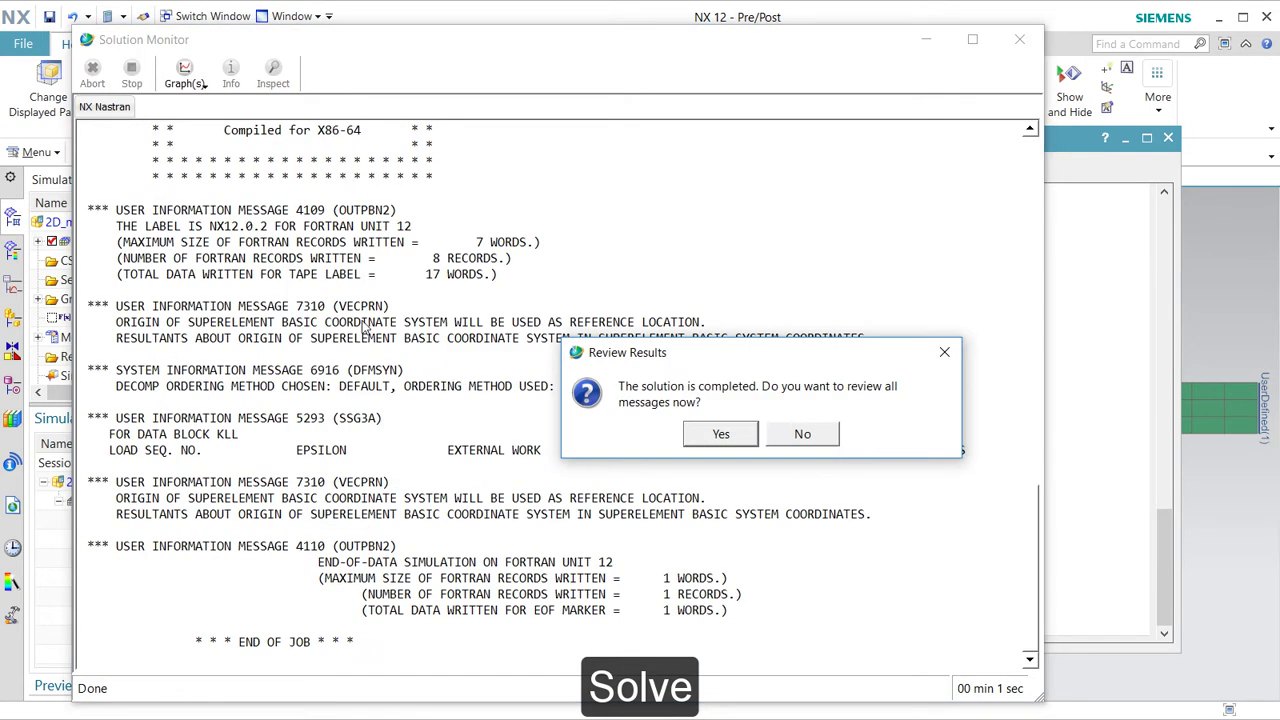
click(802, 435)
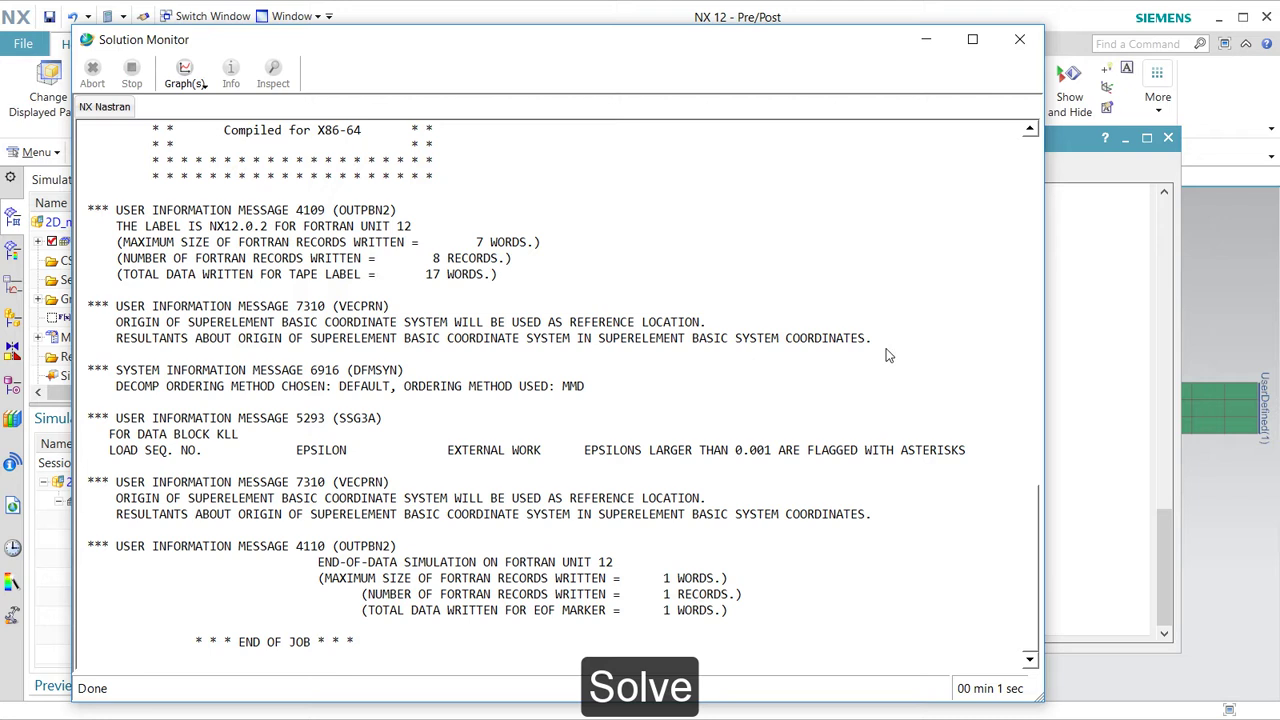
click(1168, 138)
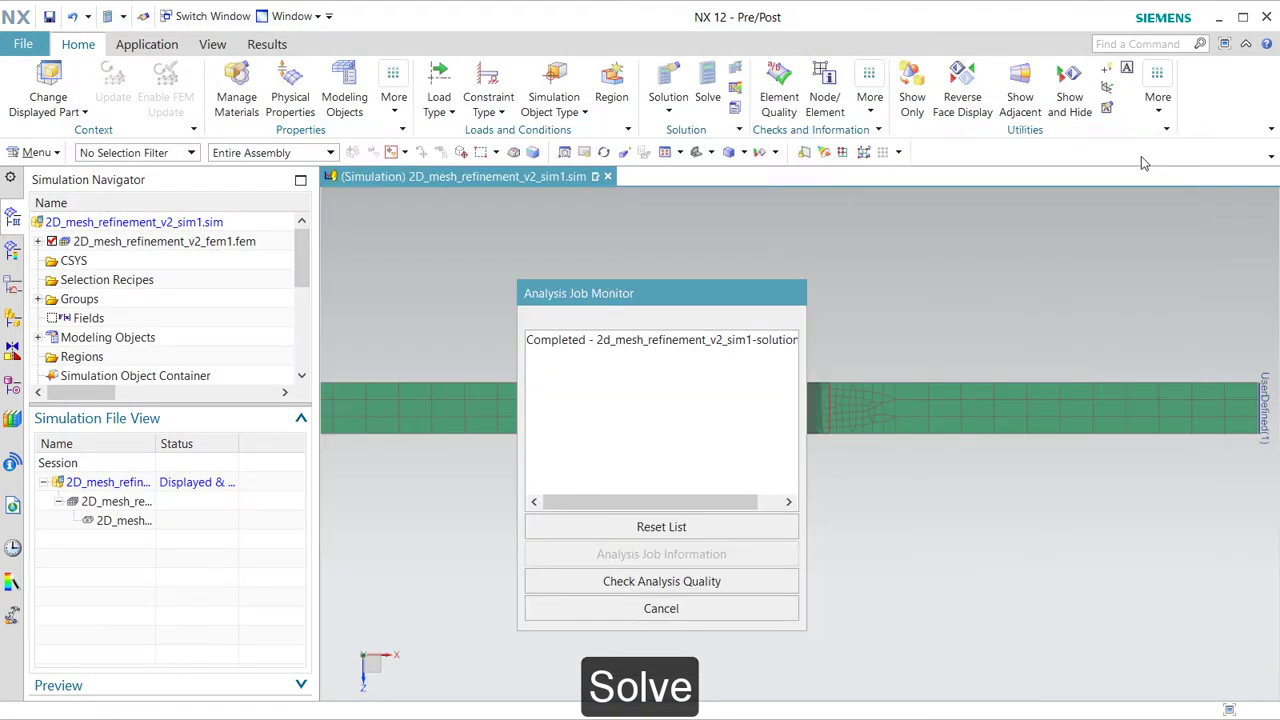
click(681, 610)
click(12, 252)
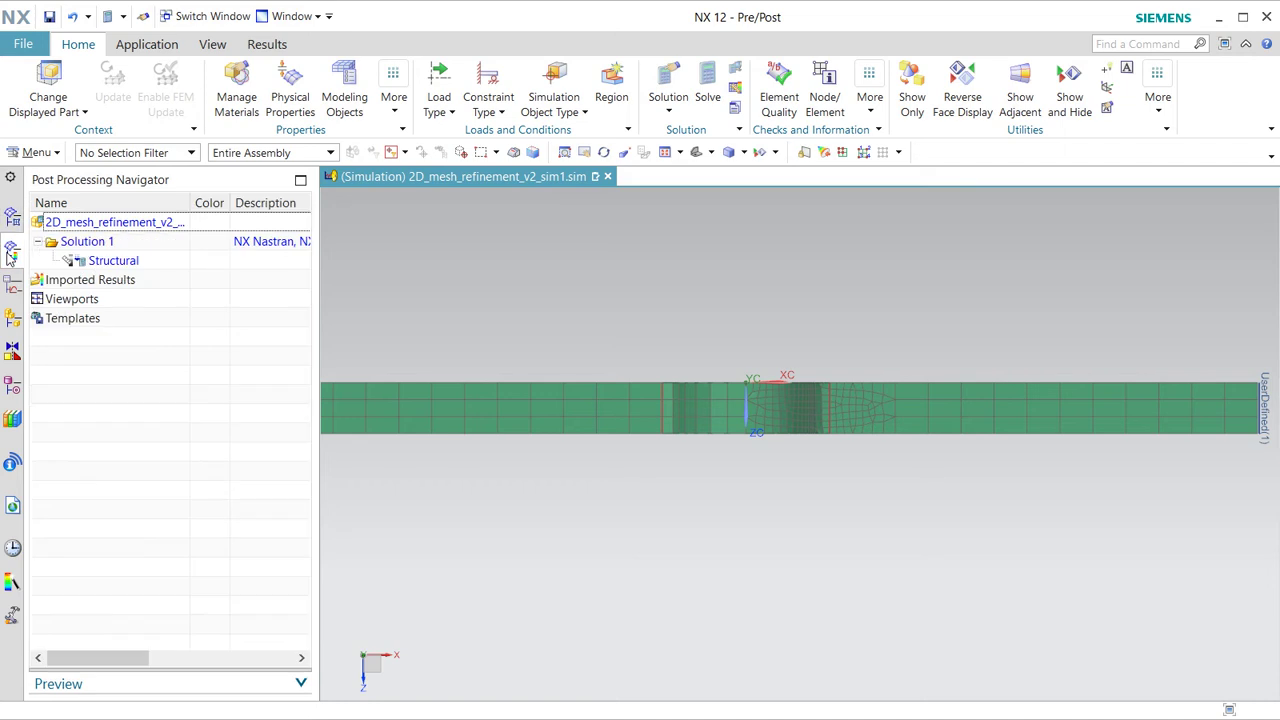
Load Solution 1's Structural results and plot the Y displacement contour
double_click(78, 264)
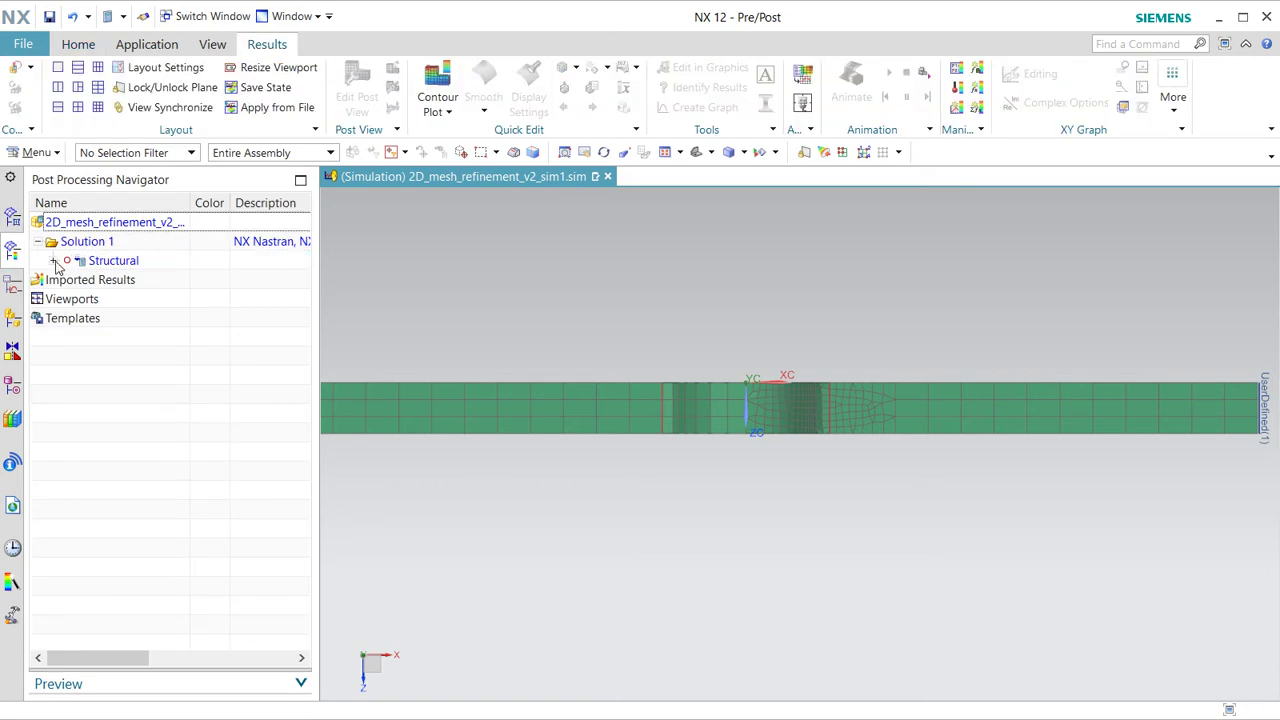
click(54, 261)
click(69, 281)
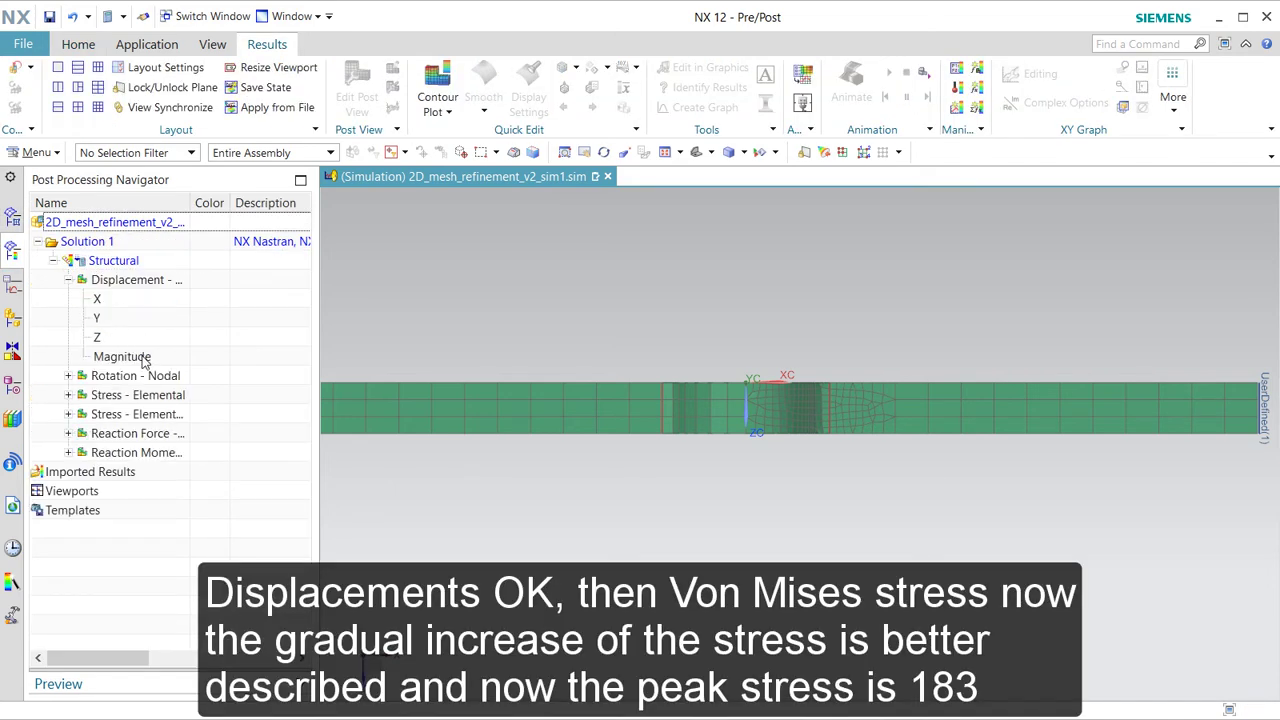
double_click(100, 318)
middle_drag(583, 494, 591, 452)
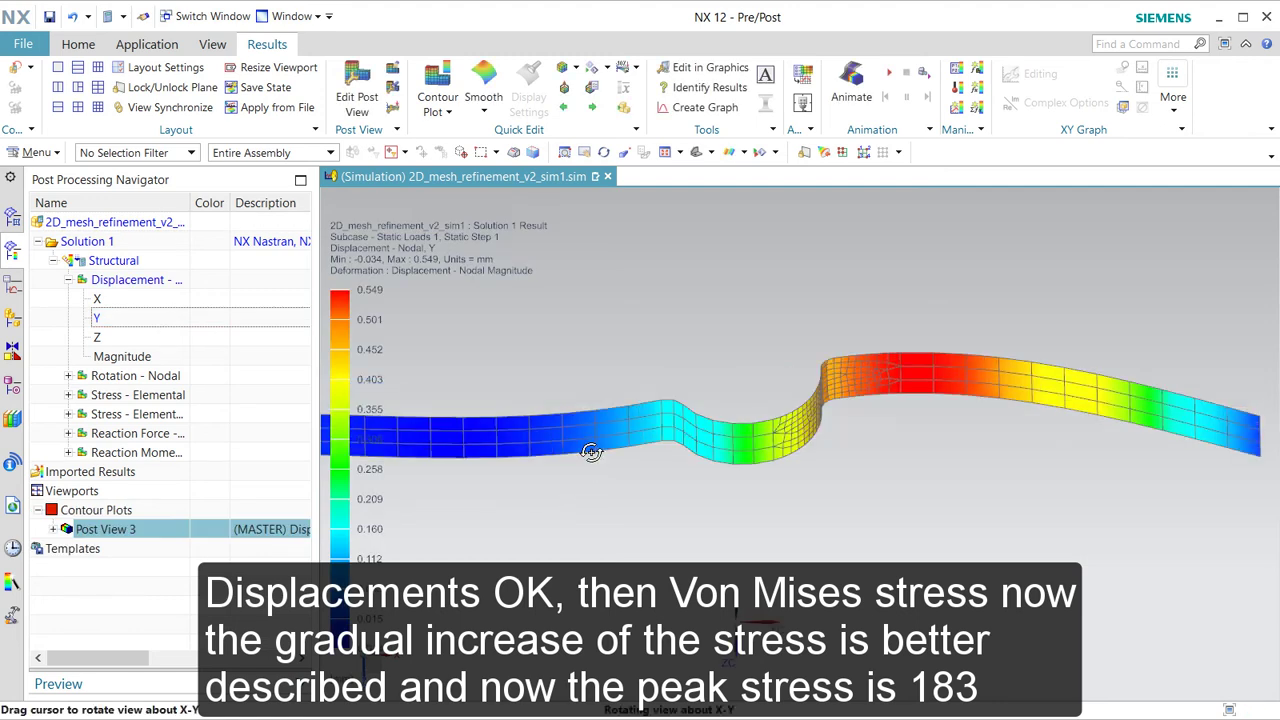
Plot element-nodal von Mises stress (2.57 to 183.26 MPa) and zoom into the bend peak
click(69, 414)
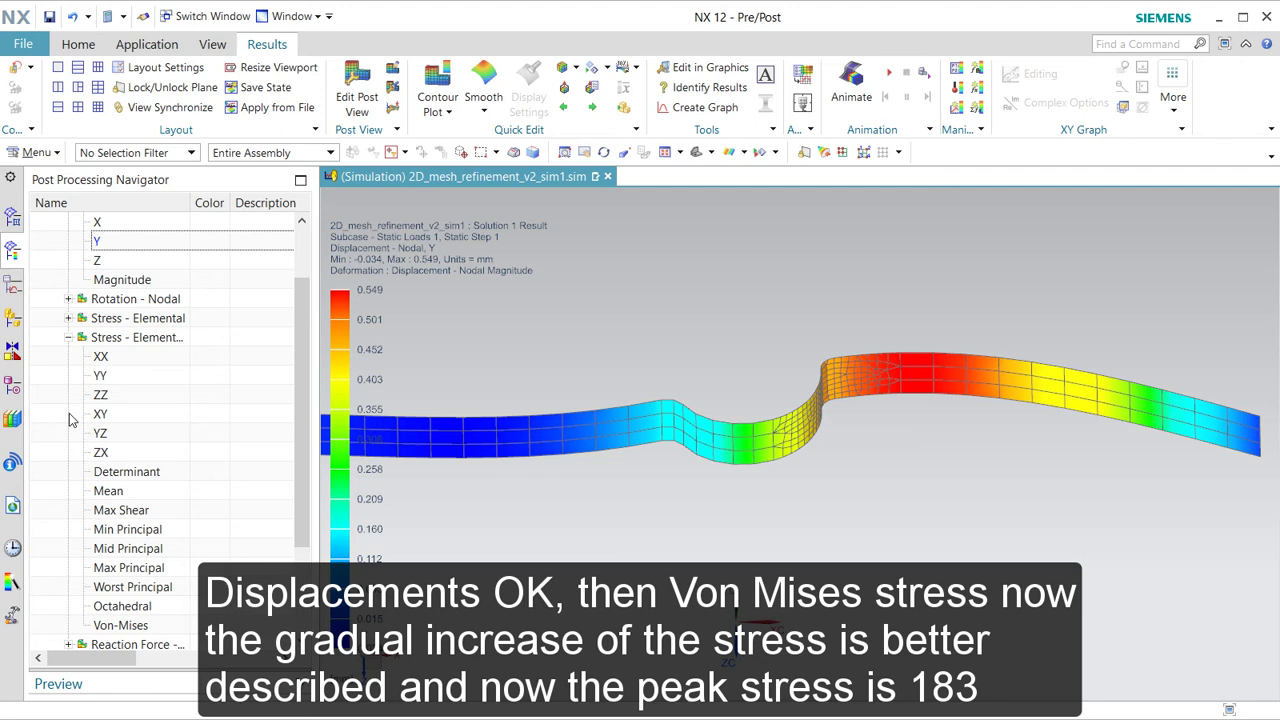
click(120, 626)
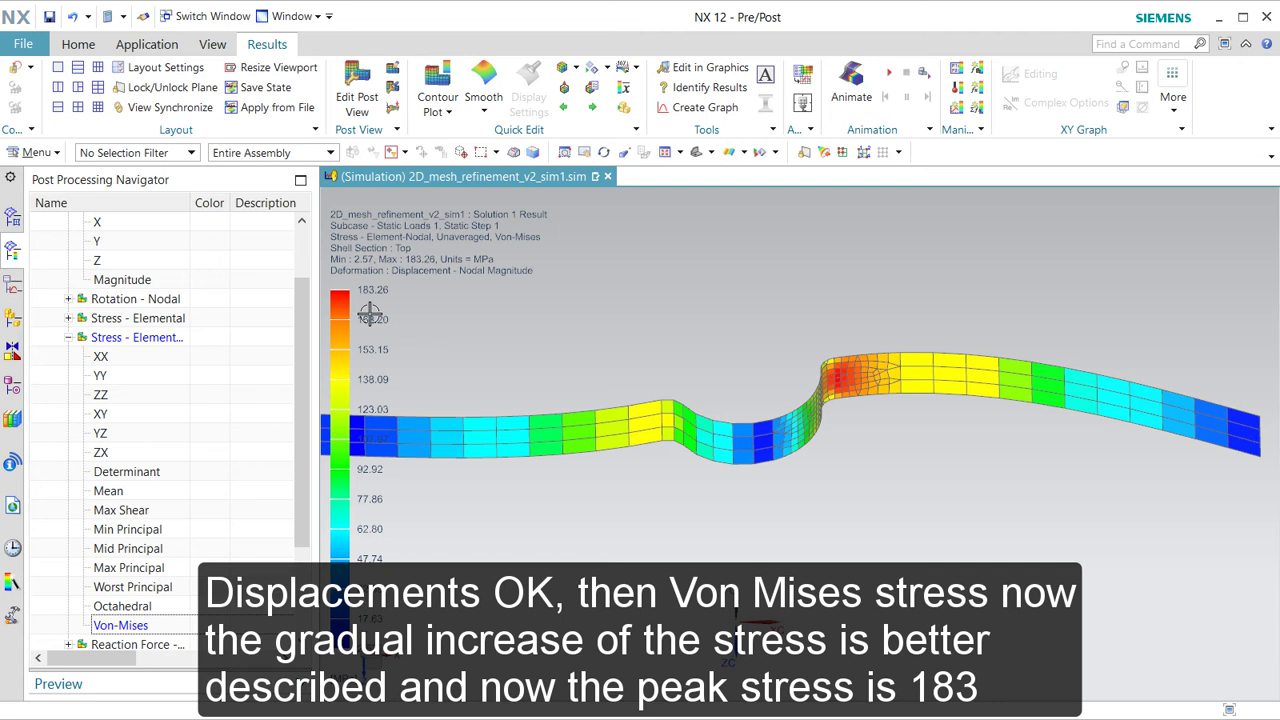
scroll(855, 380, up, 3)
scroll(855, 378, up, 2)
scroll(809, 509, up, 2)
mouse_move(809, 509)
middle_down()
mouse_move(841, 510)
mouse_move(817, 511)
middle_up()
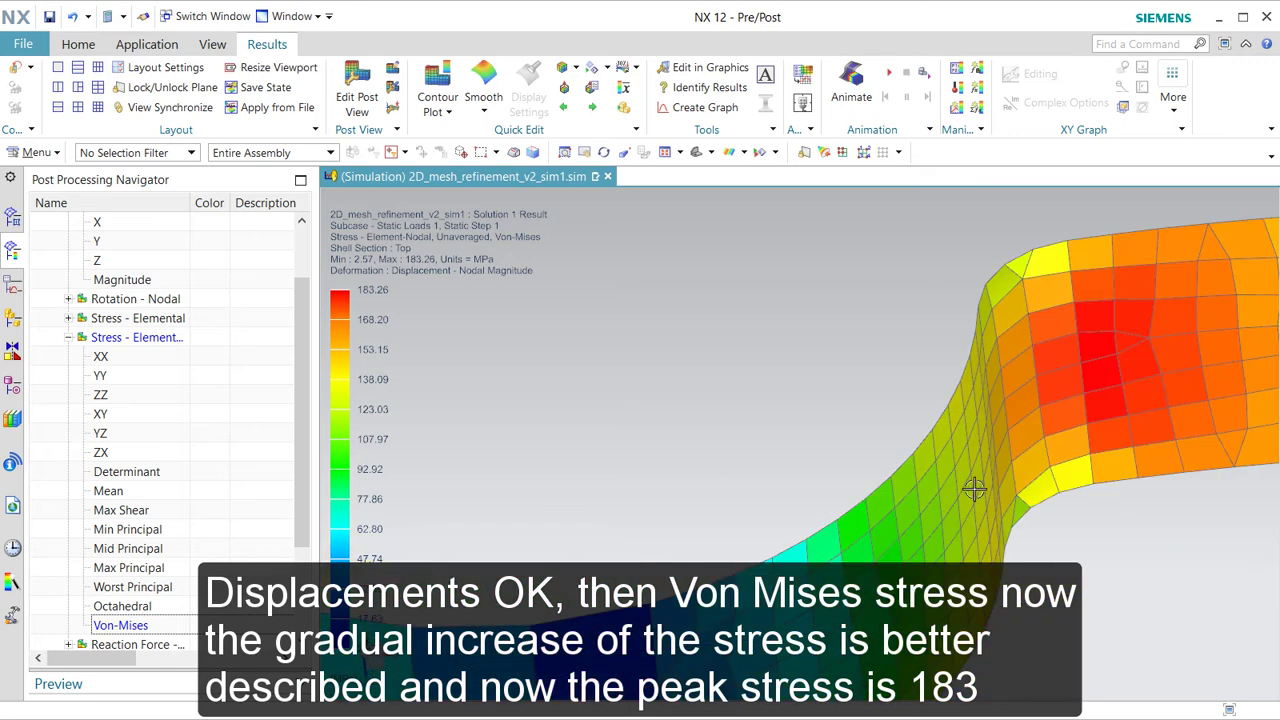
scroll(1080, 411, down, 2)
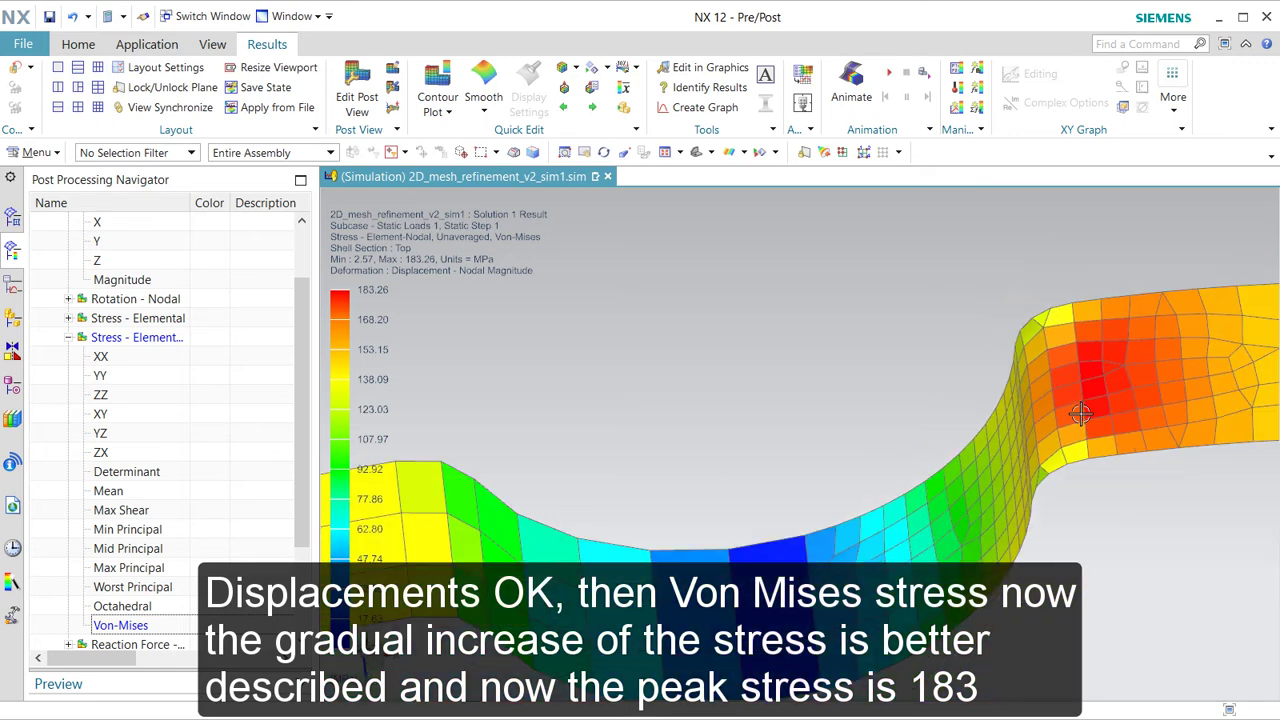